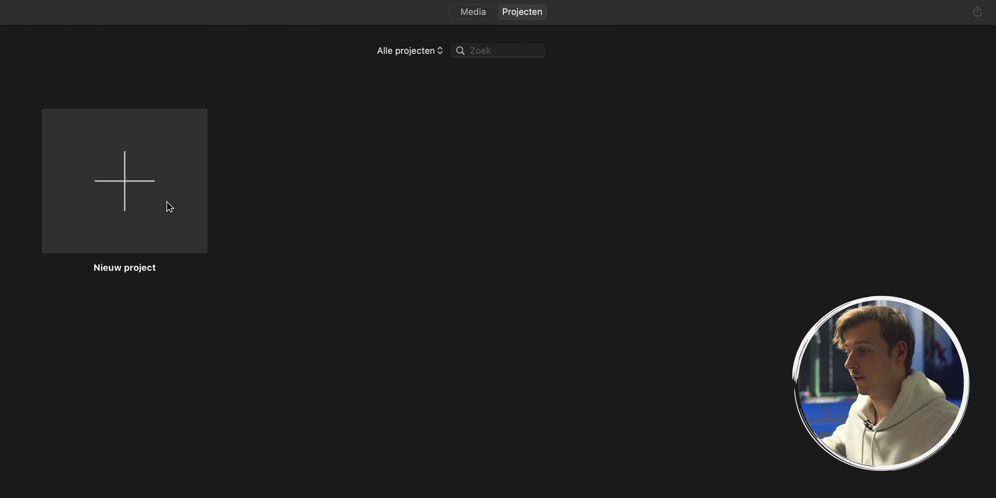
Create a new Film project and show the project media of Mijn film 1.
click(130, 163)
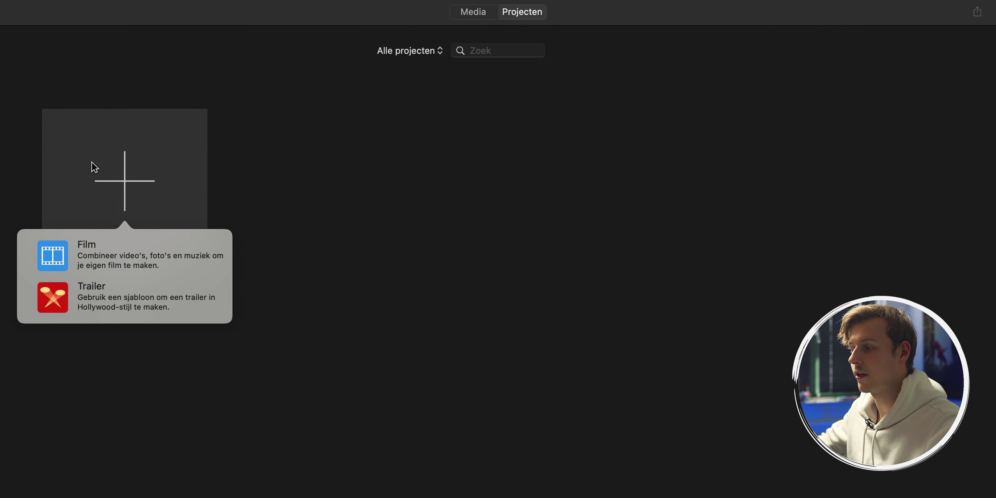
click(45, 266)
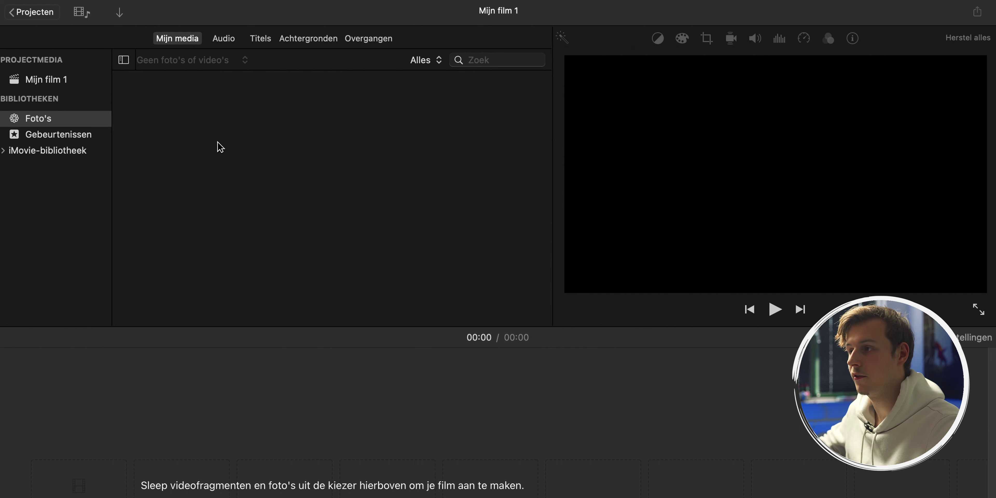
click(53, 86)
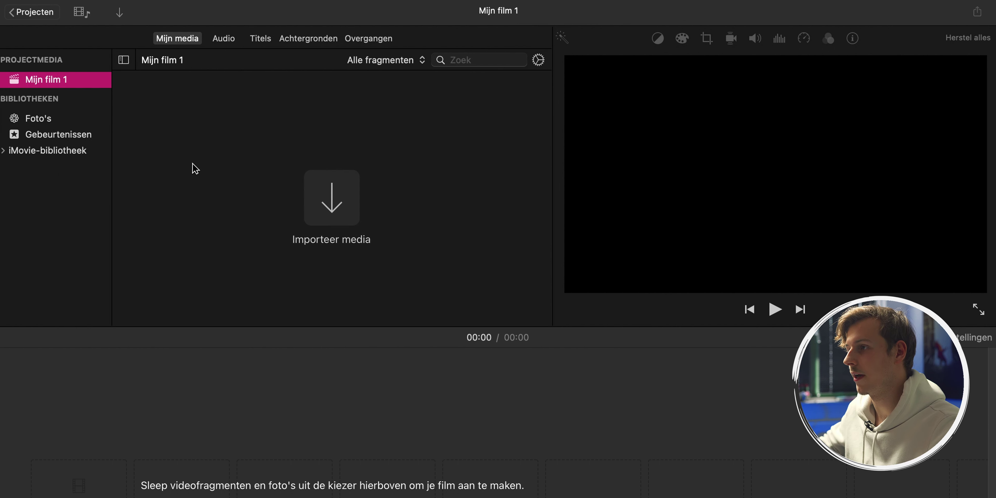
Import all video clips from the VIDEO folder inside the desktop's iMovie folder into the project media.
click(348, 211)
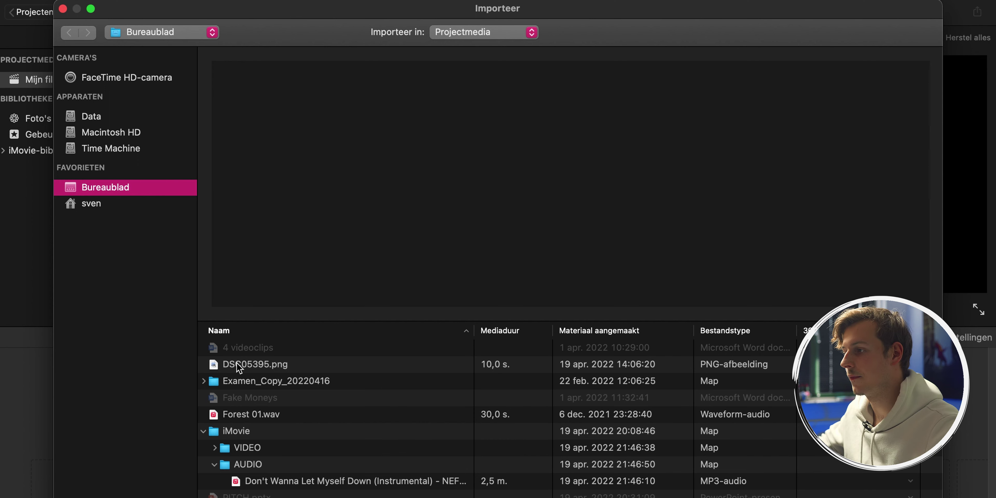
click(235, 430)
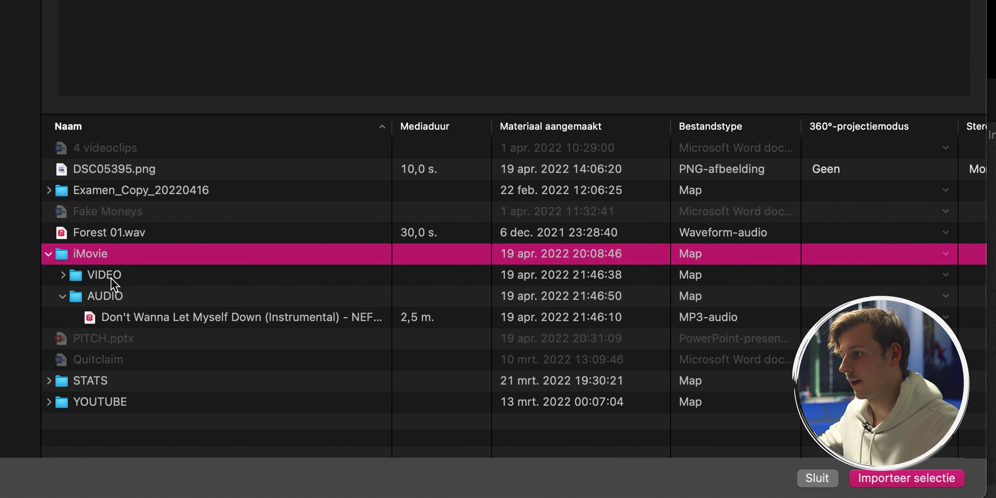
click(111, 278)
click(63, 276)
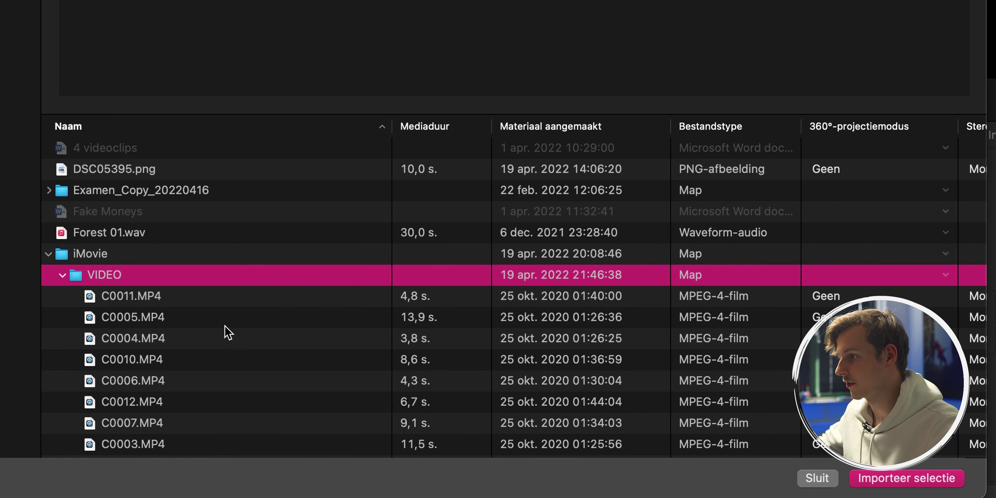
click(147, 298)
double_click(99, 281)
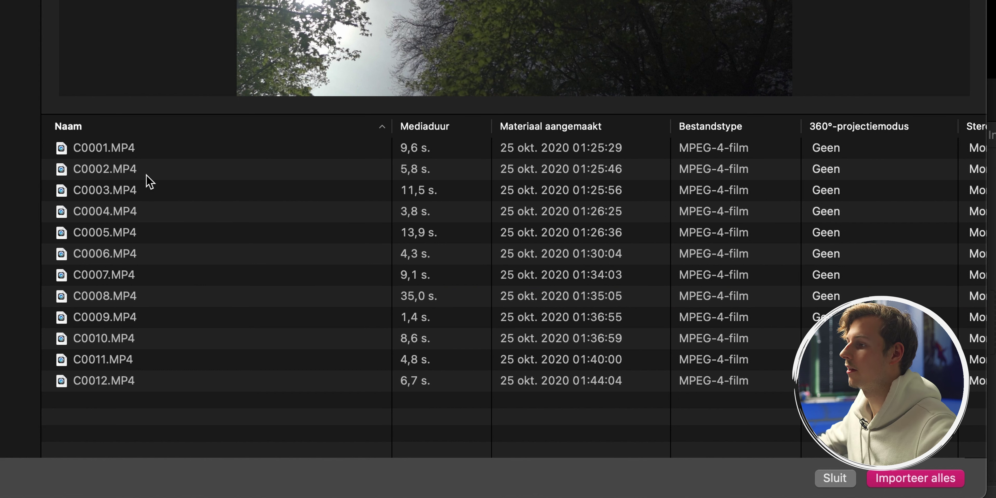
click(899, 479)
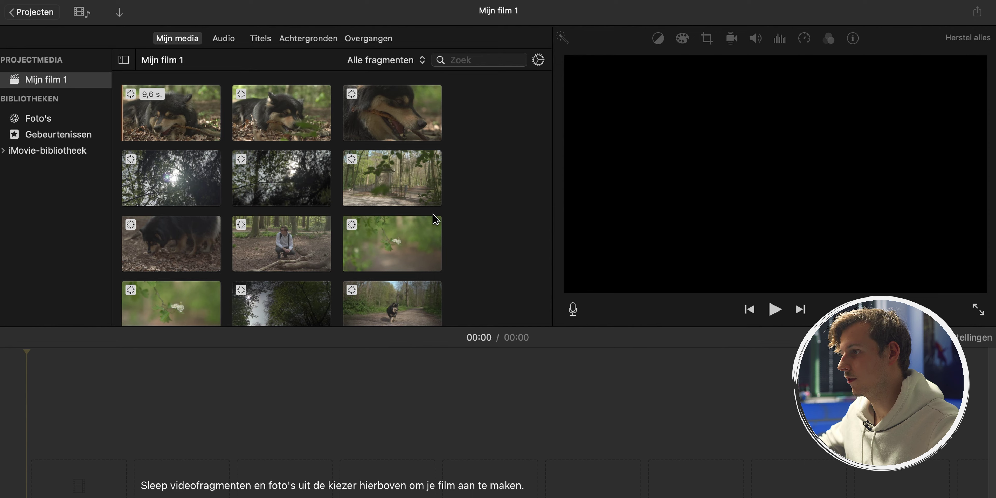
Look over the imported clips and sort them by name (Naam).
scroll(474, 255, down, 3)
scroll(425, 236, up, 3)
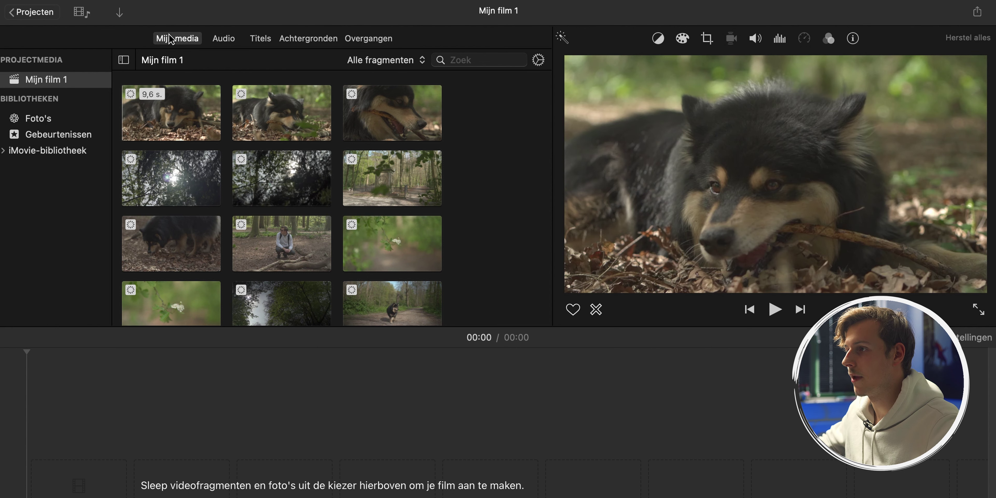
right_click(466, 144)
right_click(479, 121)
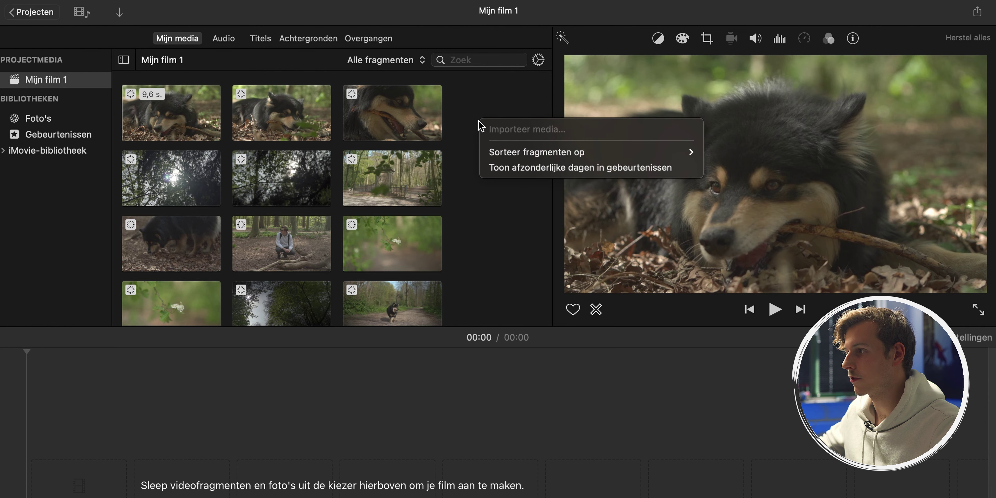
mouse_move(510, 154)
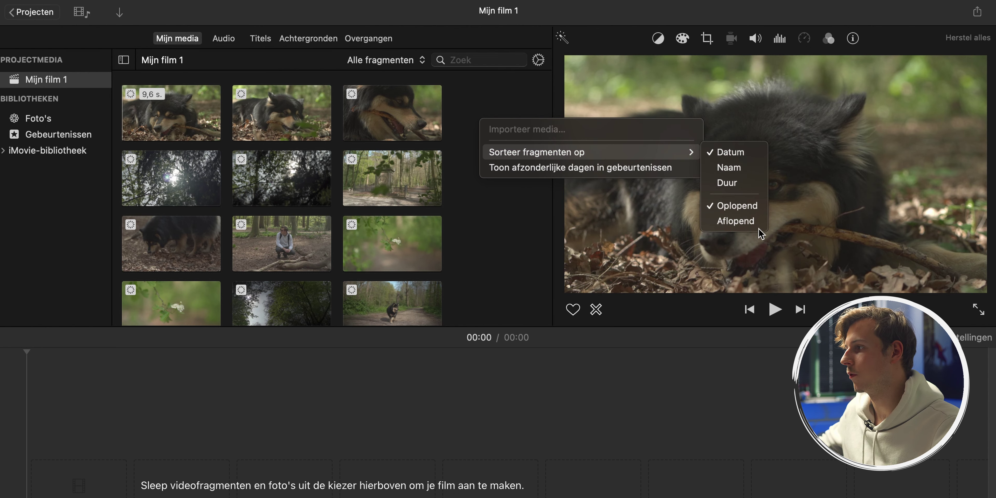
click(749, 168)
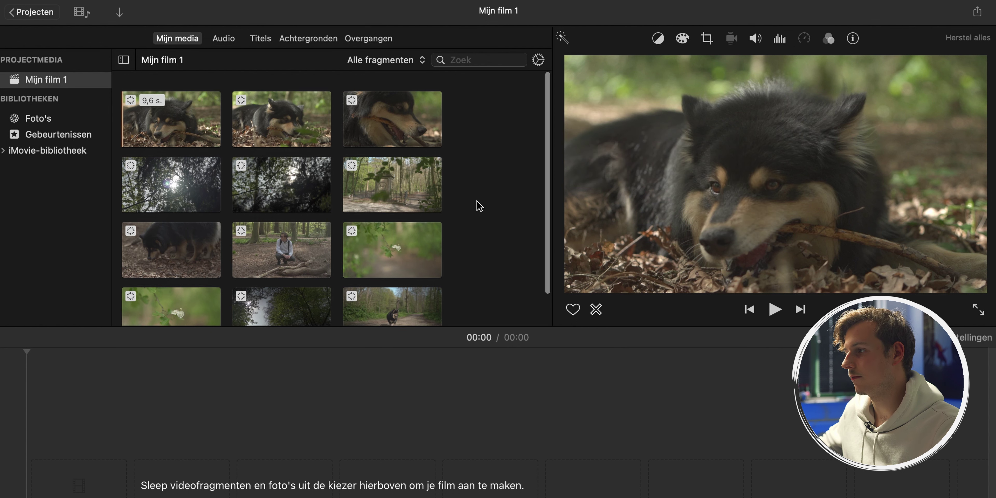
Switch the sorting of the project clips back to date (Datum).
scroll(479, 205, down, 2)
right_click(494, 159)
mouse_move(529, 185)
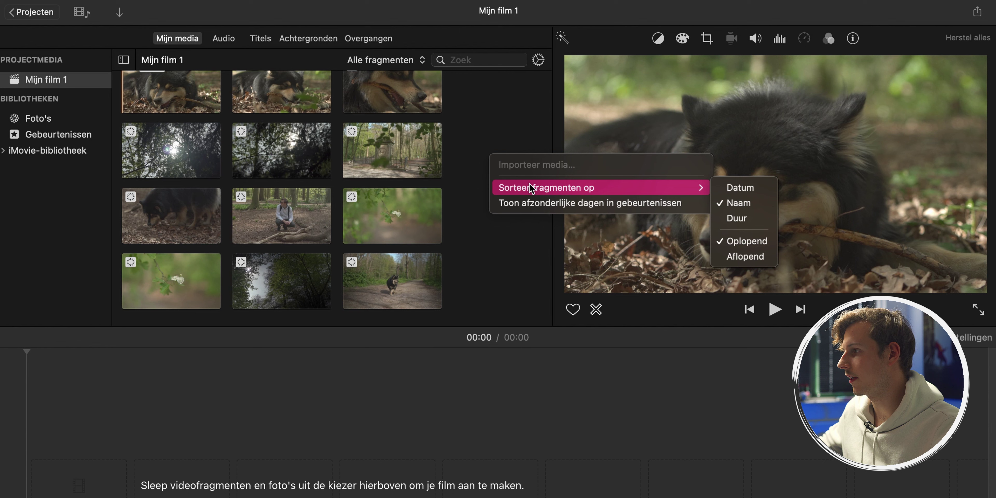
click(747, 189)
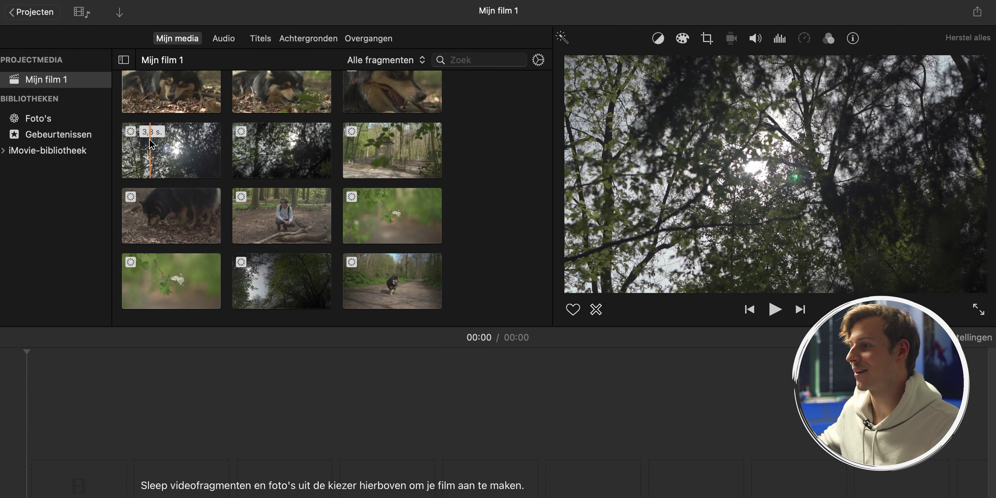
Check the Foto's library for media and return to the clips of Mijn film 1.
click(47, 82)
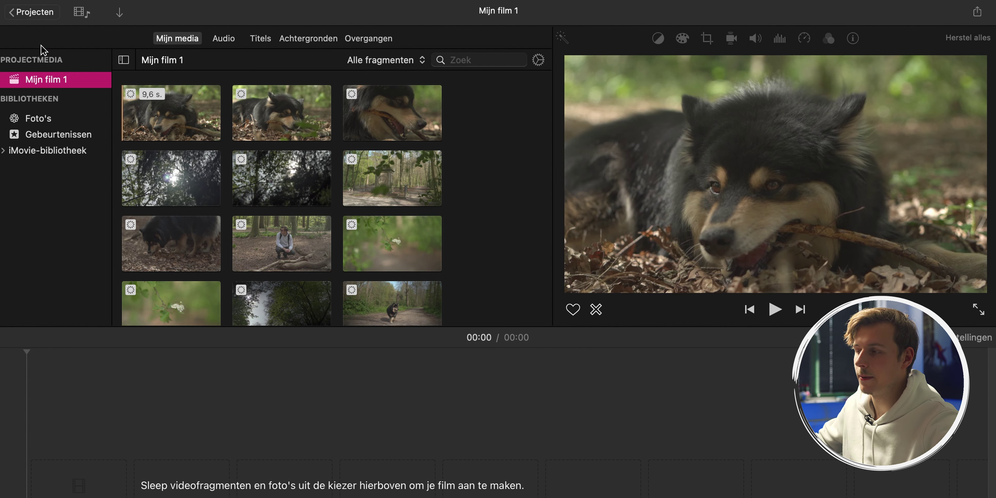
click(38, 120)
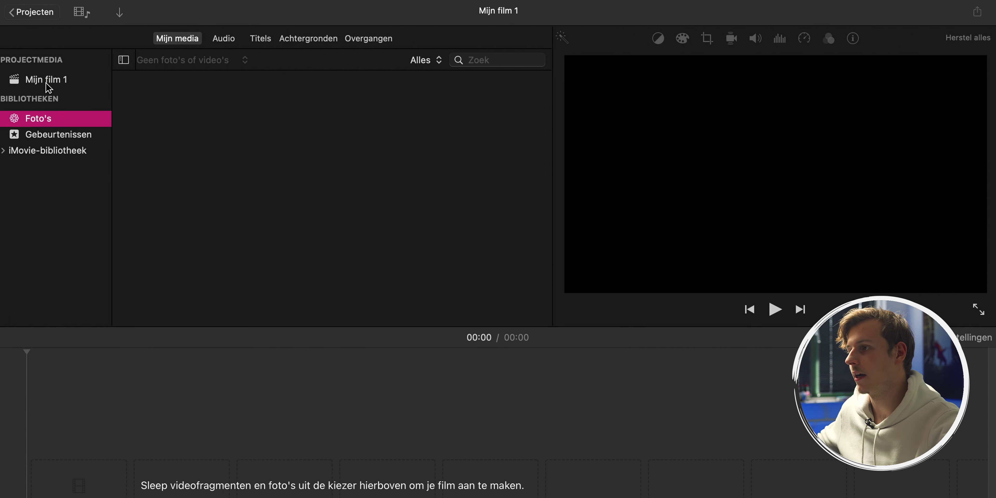
click(53, 82)
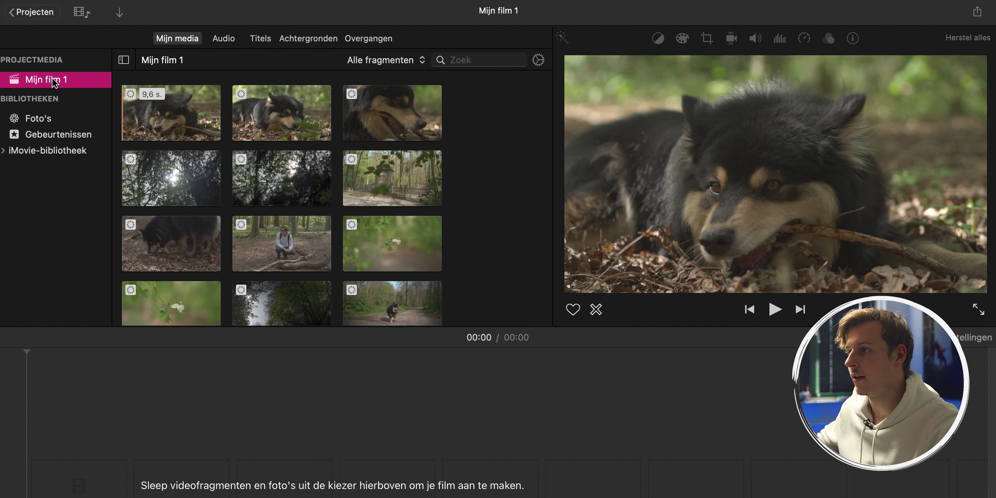
click(216, 55)
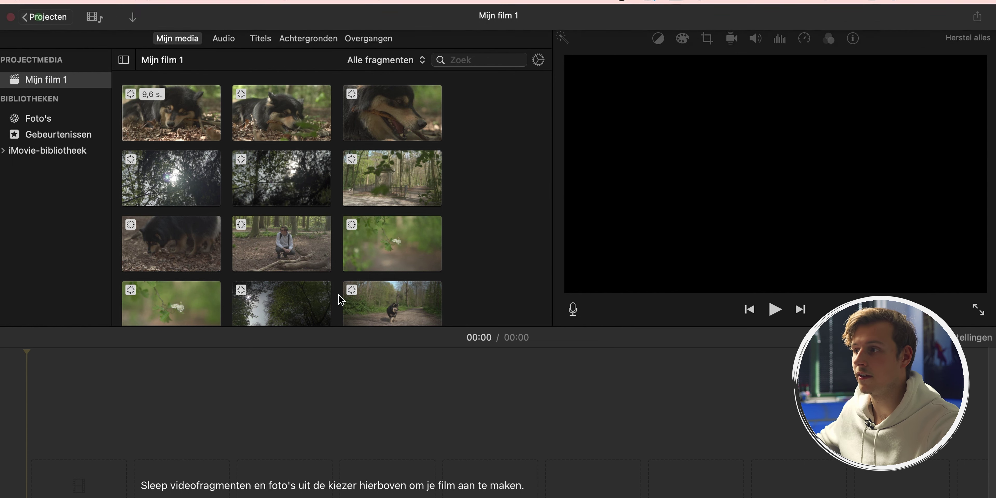
Browse the available songs in the Muziek audio library.
click(224, 39)
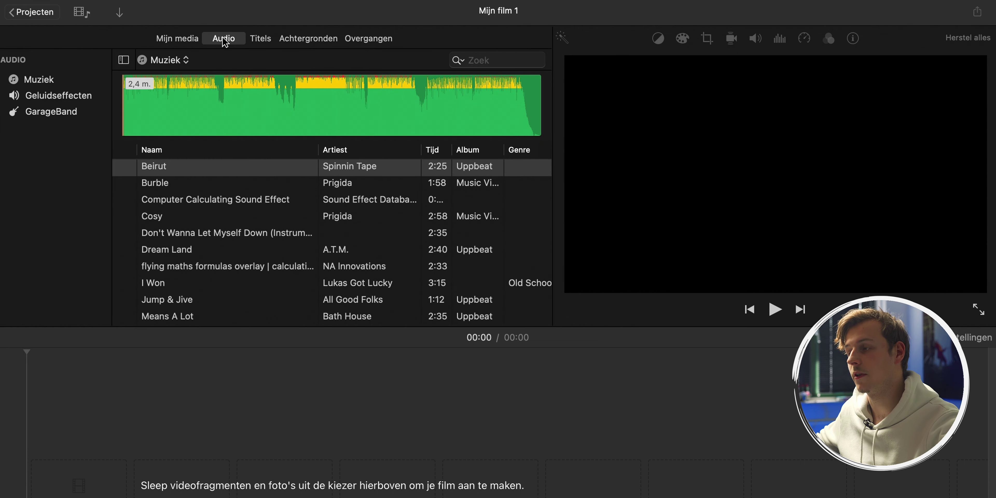
scroll(271, 240, down, 15)
scroll(258, 235, up, 20)
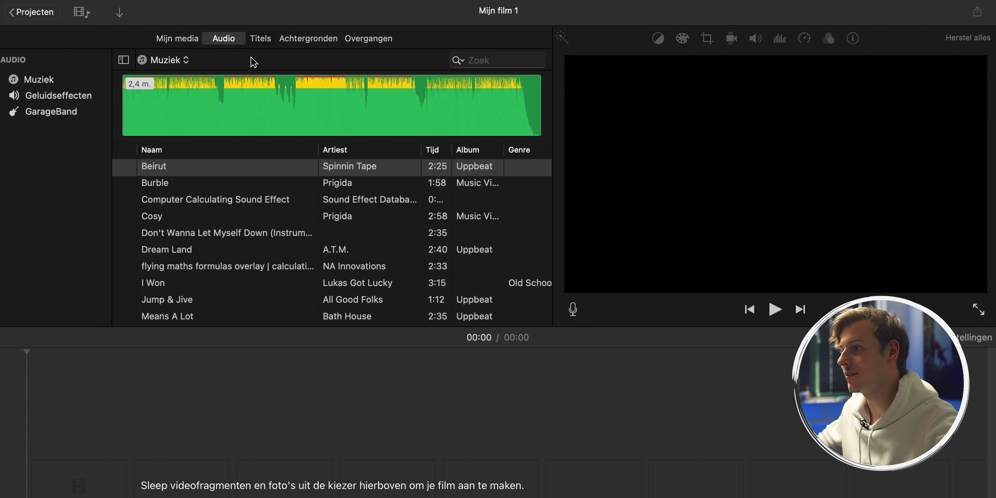
Look through the available title styles, starting with Schuiven.
click(259, 39)
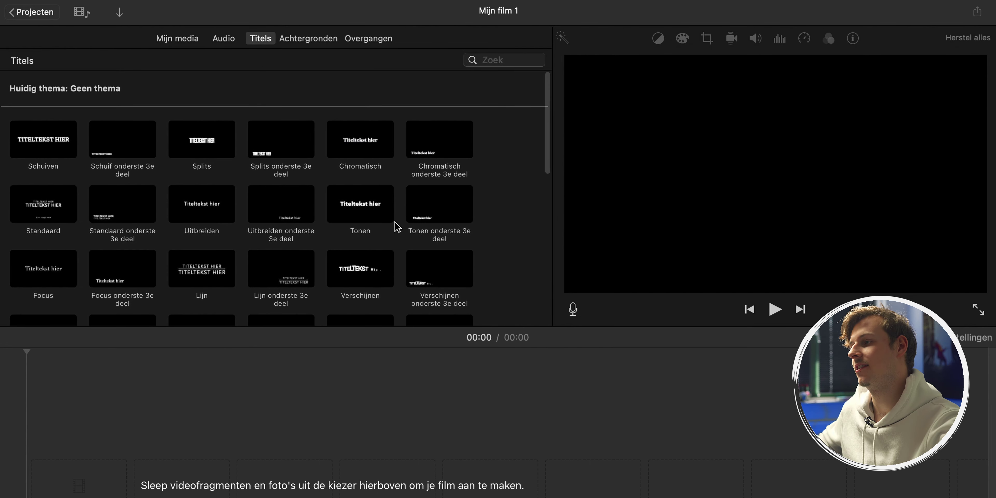
click(43, 149)
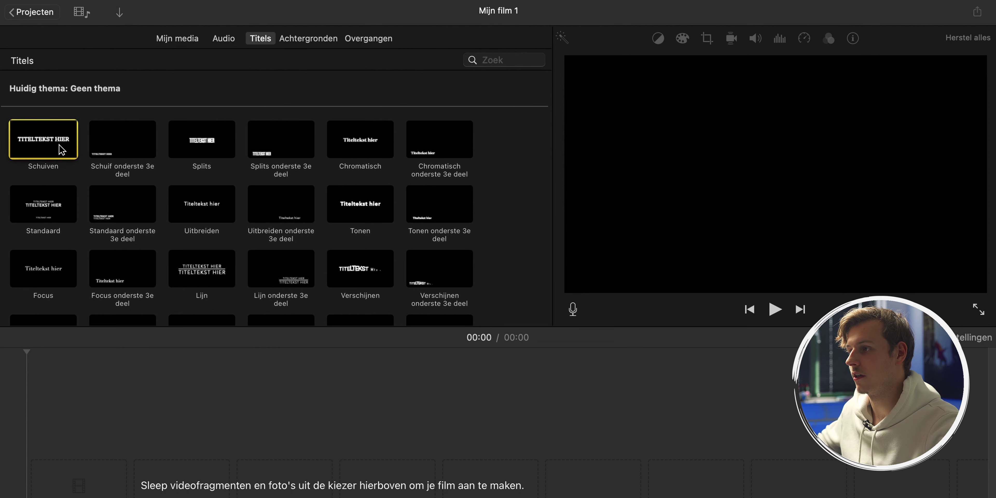
scroll(186, 263, down, 10)
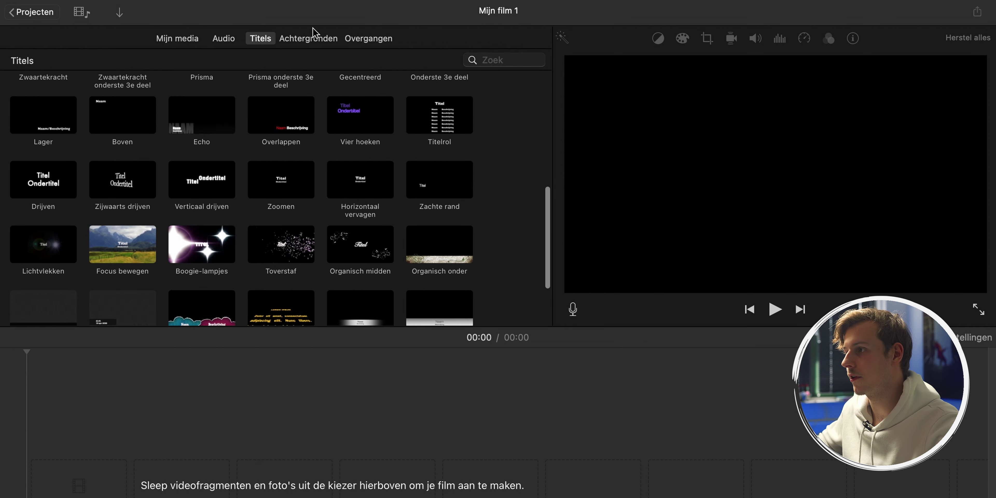
View the backgrounds and look through the available transitions.
key(super+4)
key(super+5)
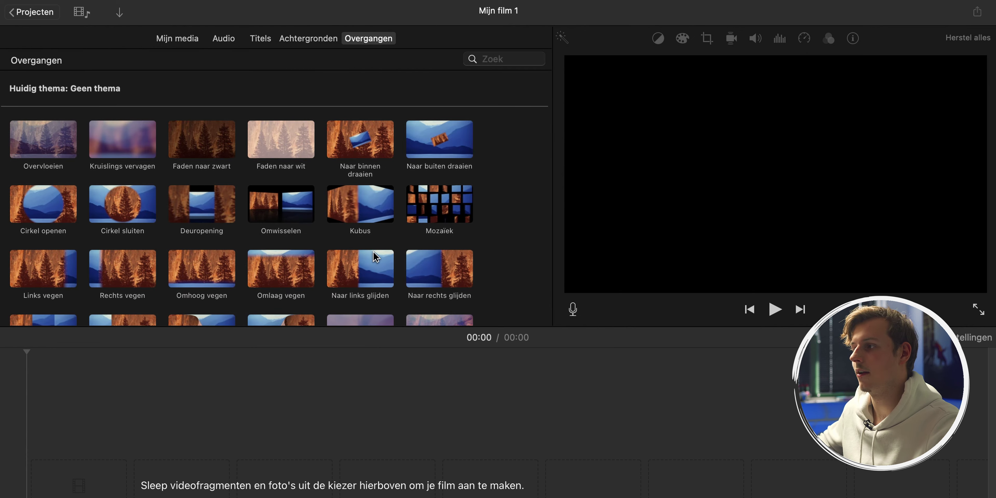
scroll(327, 301, down, 3)
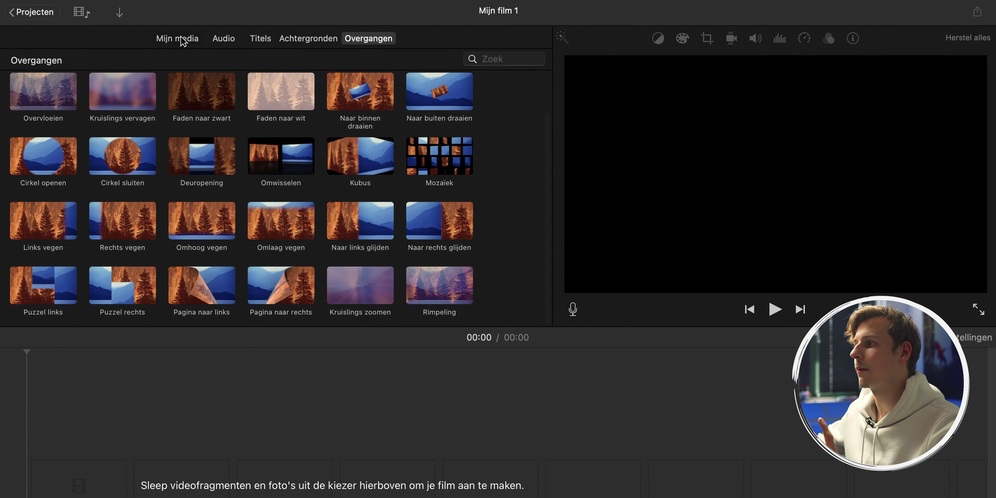
Return to the project's media and preview the first dog clip.
click(182, 39)
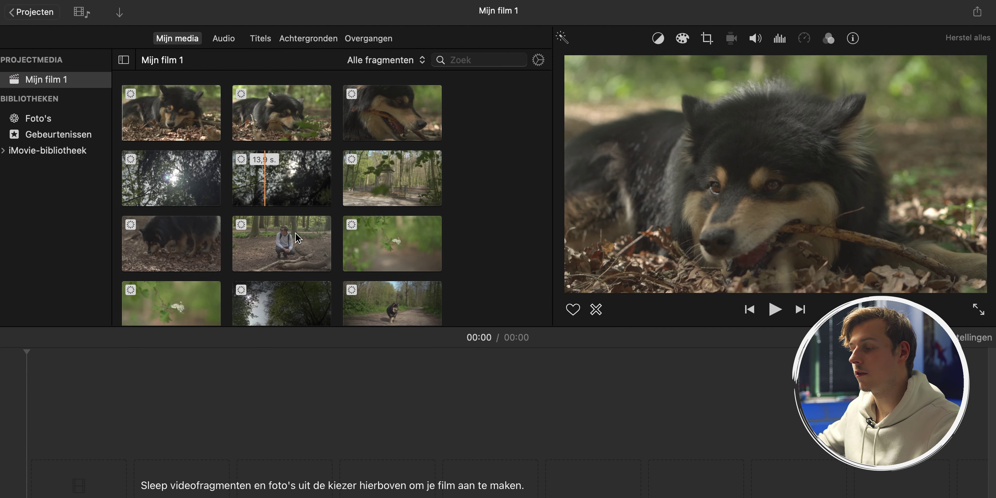
click(184, 377)
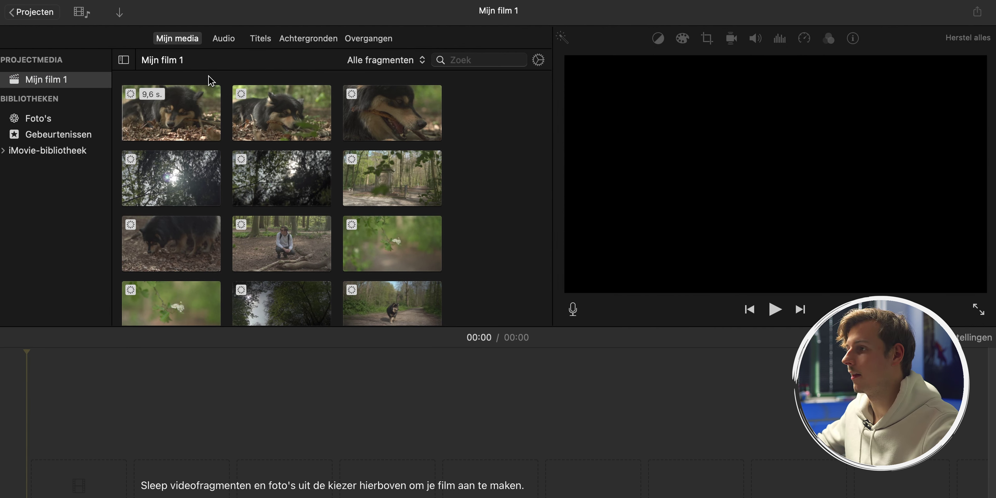
click(162, 120)
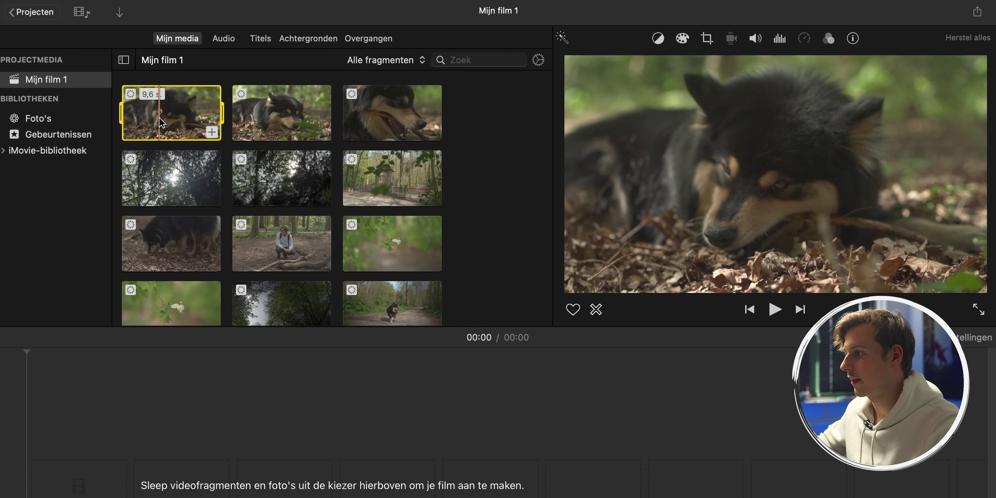
key(space)
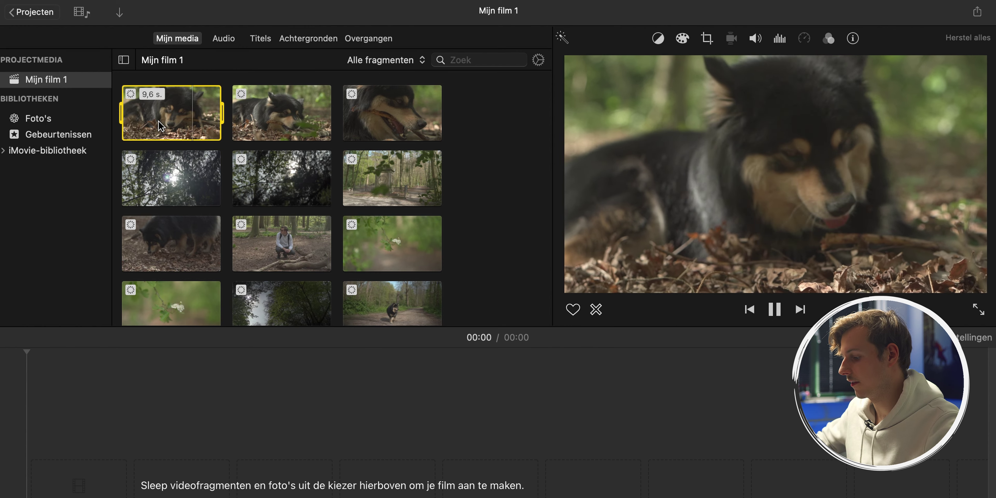
key(XF86AudioMute)
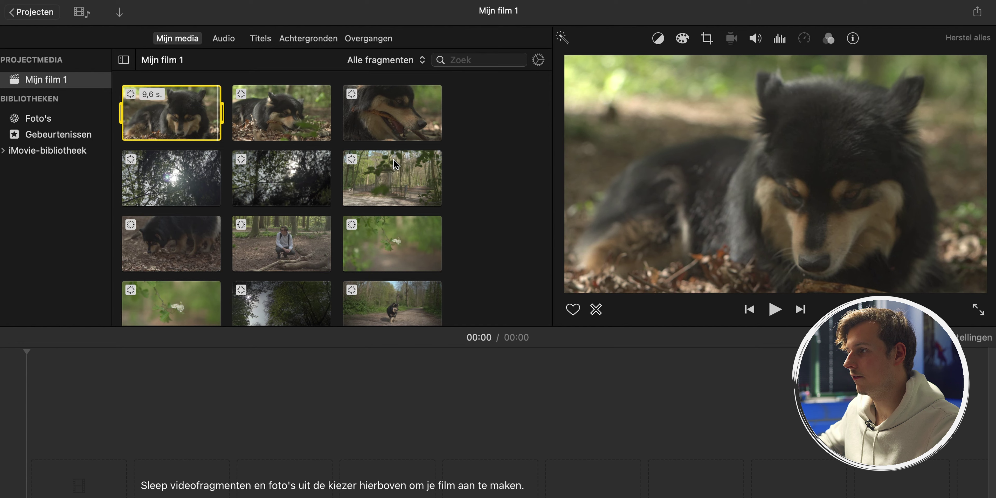
Select the second dog clip in the project media and preview it to find a usable part.
click(270, 124)
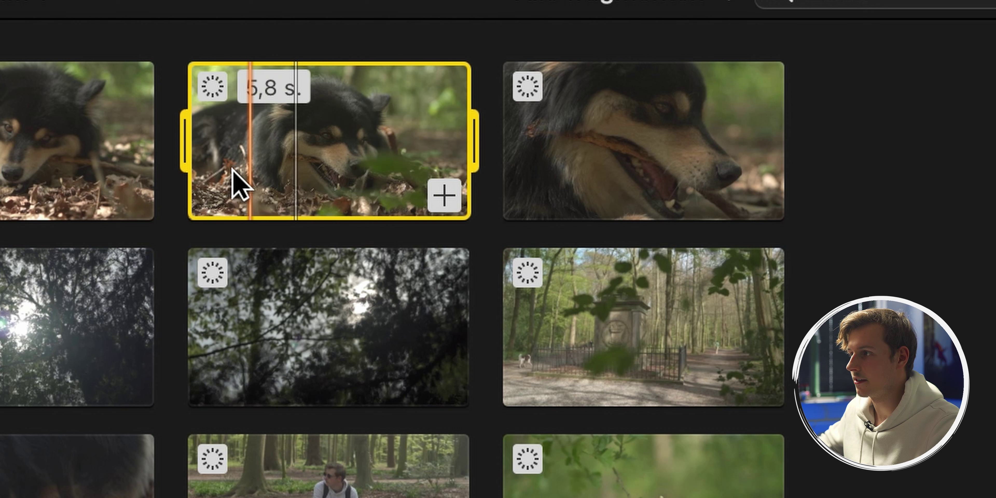
key(space)
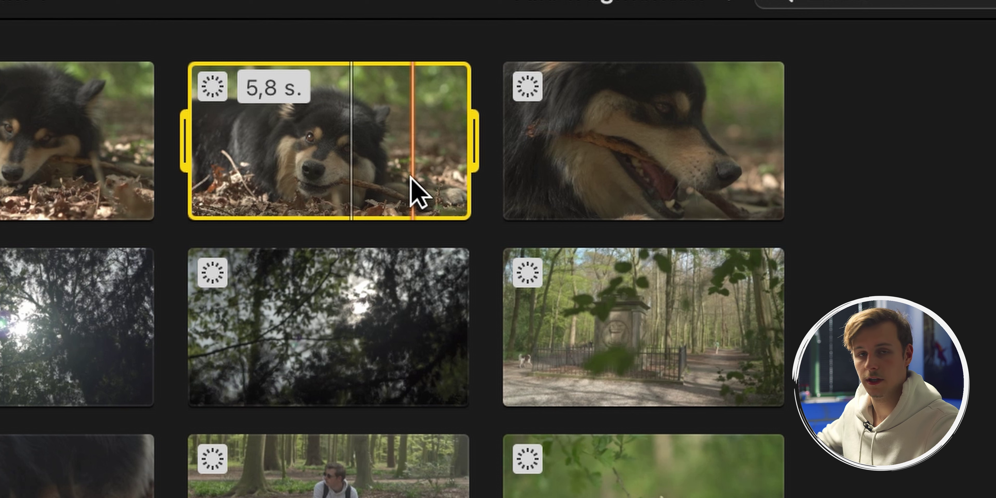
key(space)
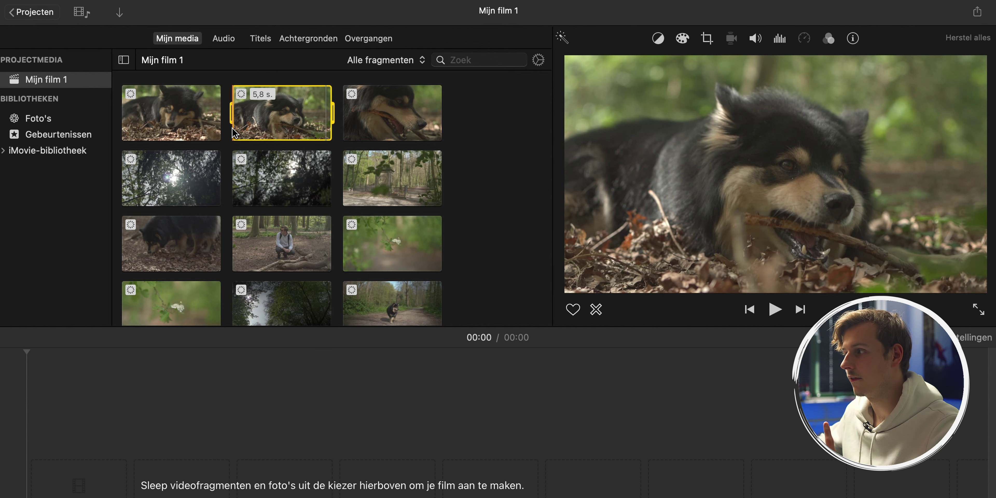
mouse_move(234, 132)
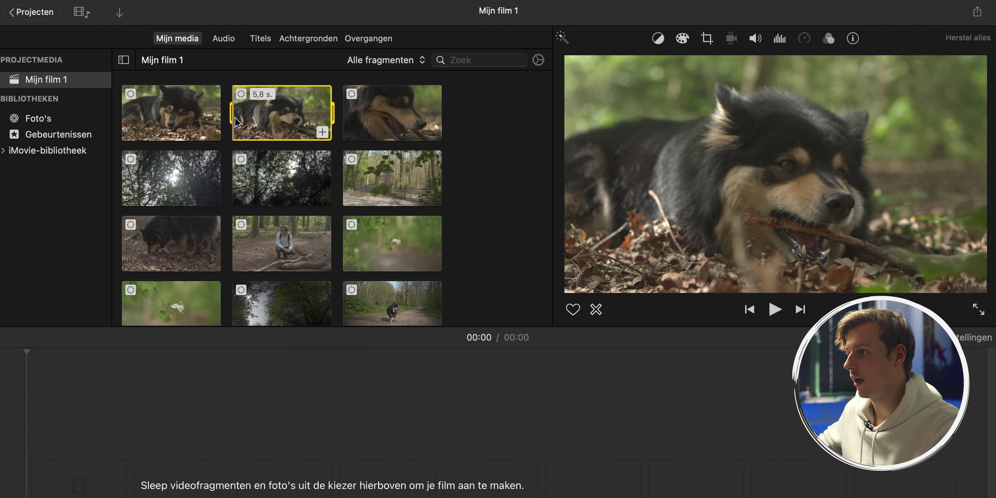
Mark an in point and an out point in the second dog clip and place that range in the timeline.
key(space)
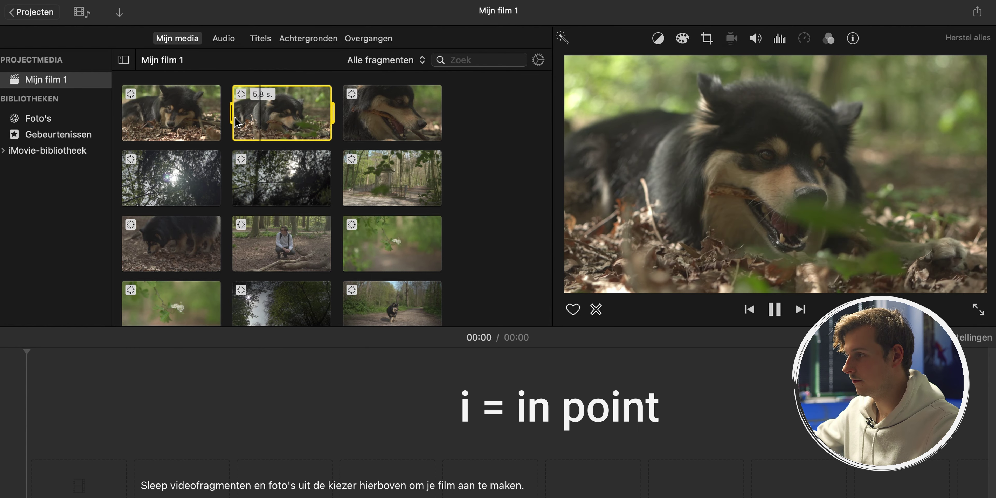
key(i)
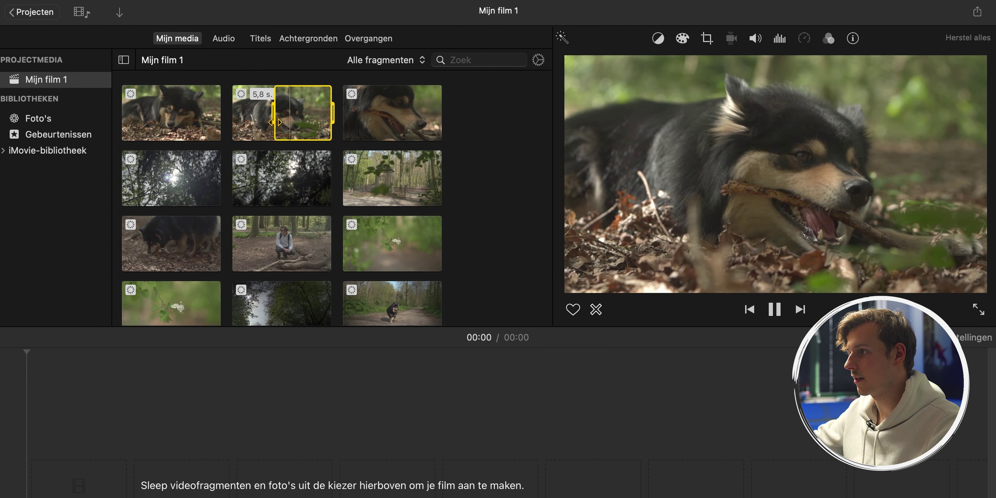
key(o)
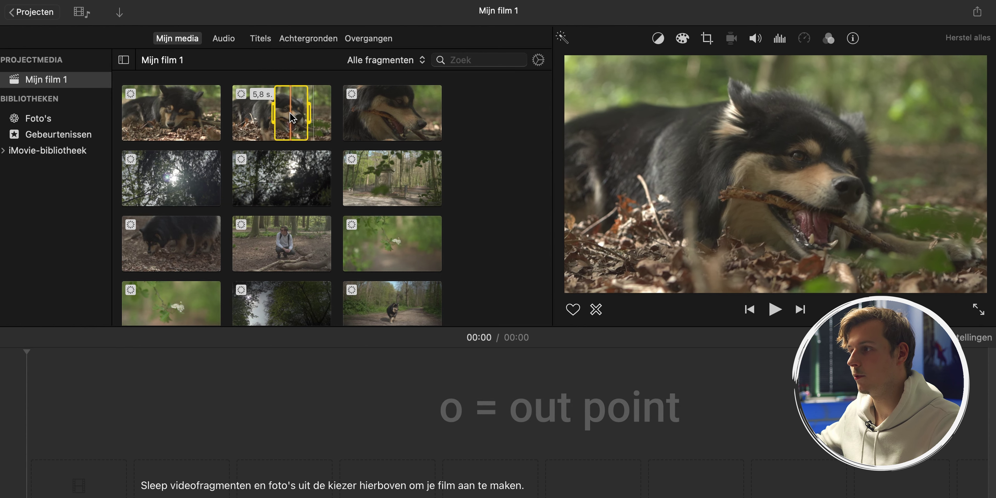
drag(292, 117, 198, 487)
drag(198, 419, 66, 437)
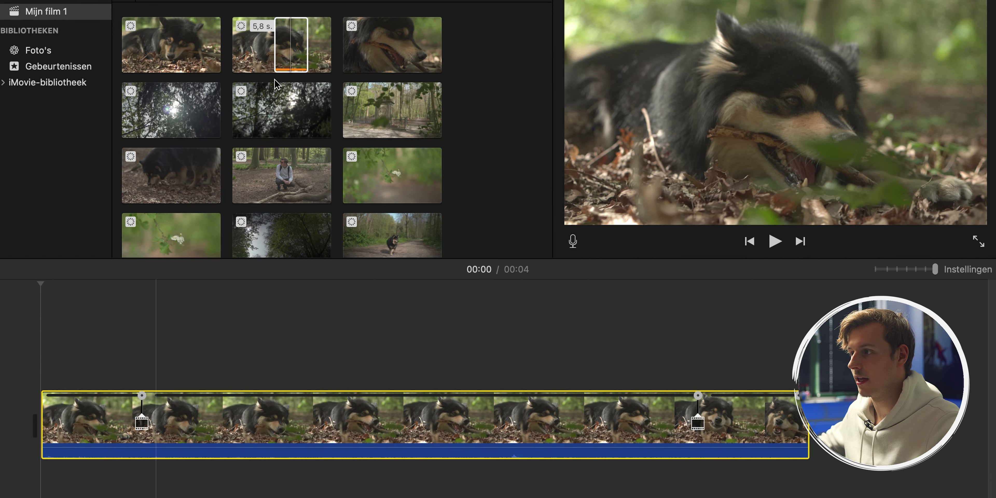
key(space)
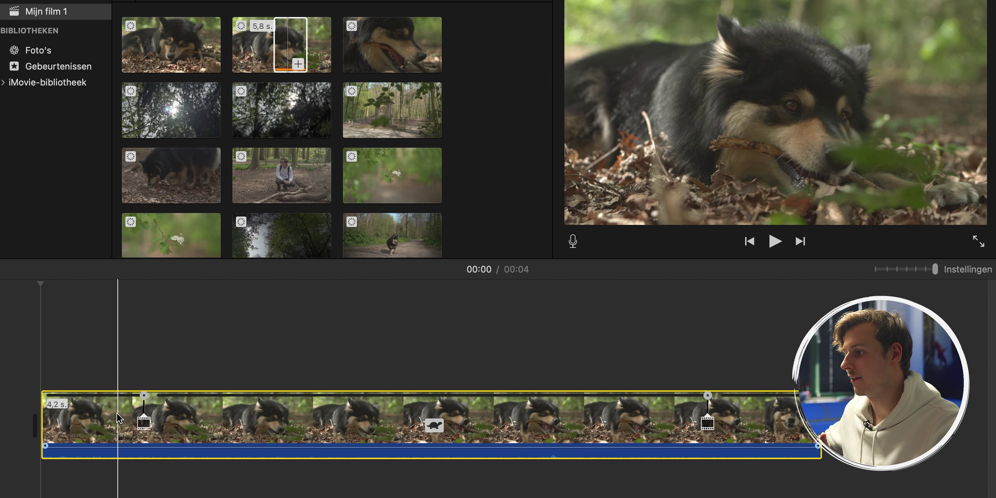
Select a range in the third dog clip and add it to the timeline behind the first clip.
click(380, 54)
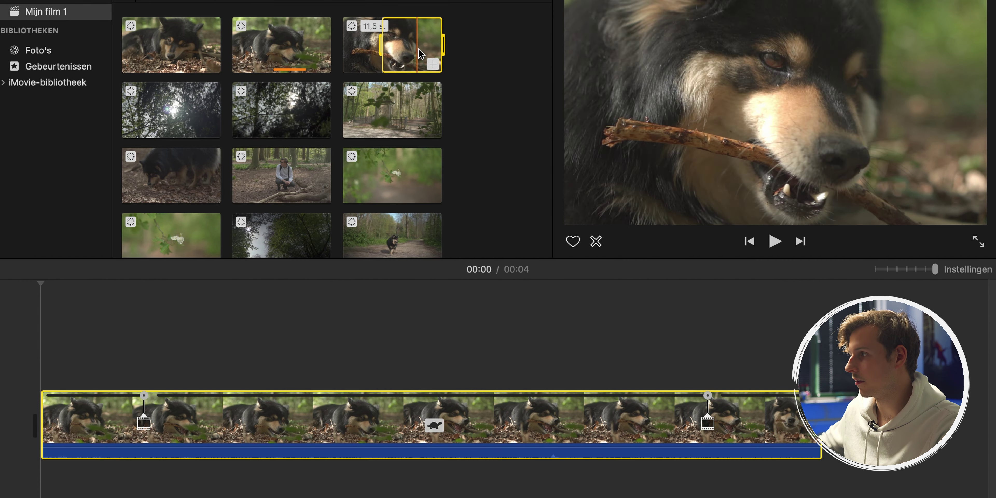
click(411, 64)
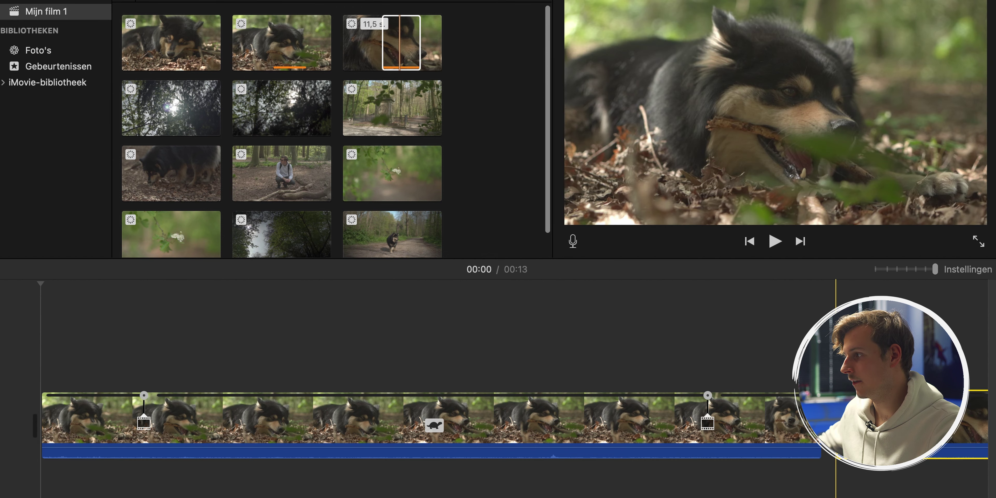
click(789, 347)
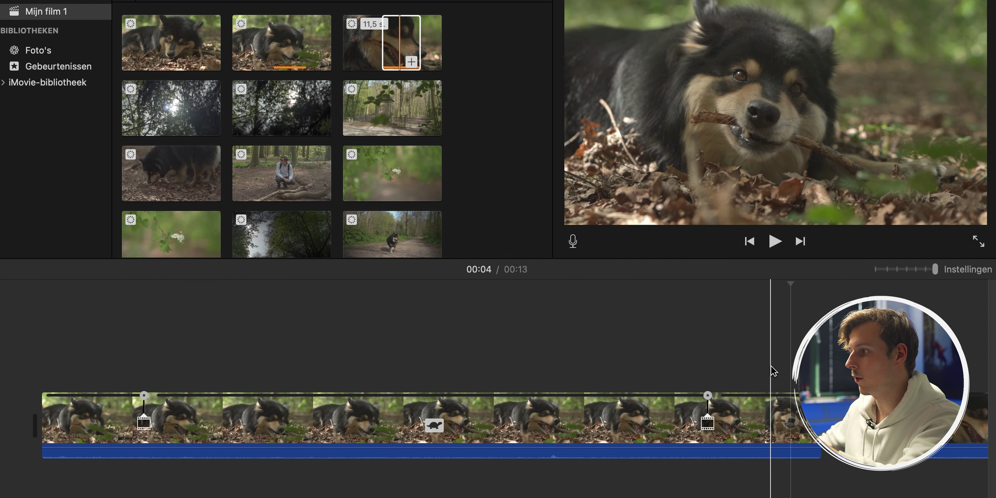
Zoom the timeline in and out until both dog clips fit in view.
mouse_move(933, 271)
mouse_down()
mouse_move(911, 269)
mouse_move(934, 270)
mouse_up()
scroll(580, 379, left, 10)
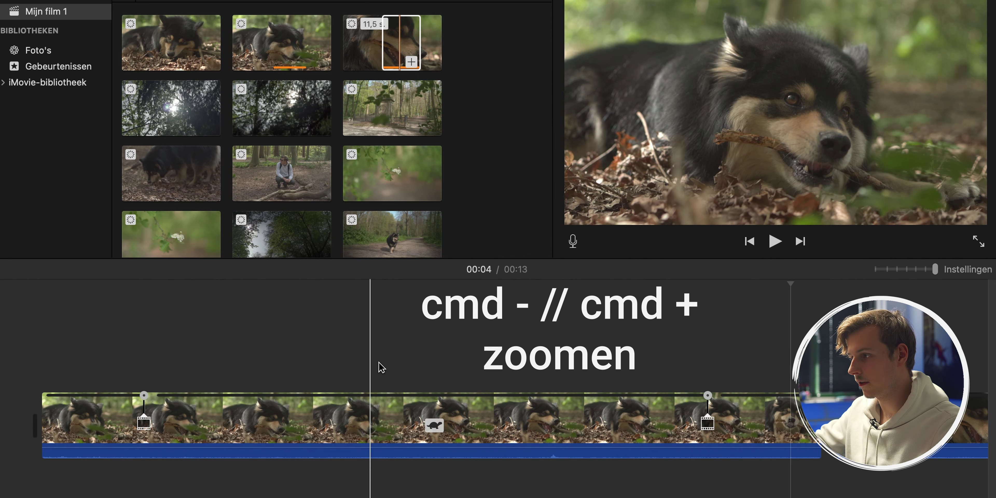
key(super+minus)
key(super+minus)
key(super+plus)
key(super+plus)
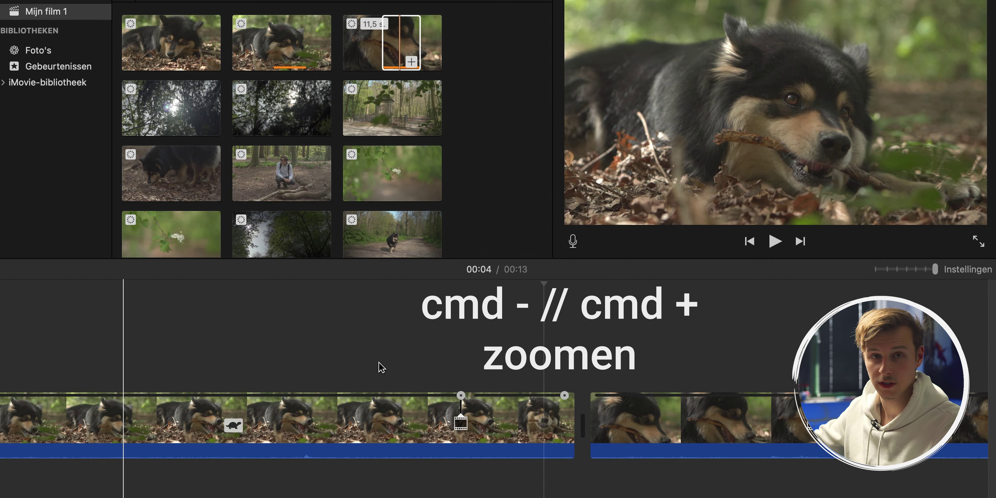
key(super+minus)
key(super+minus)
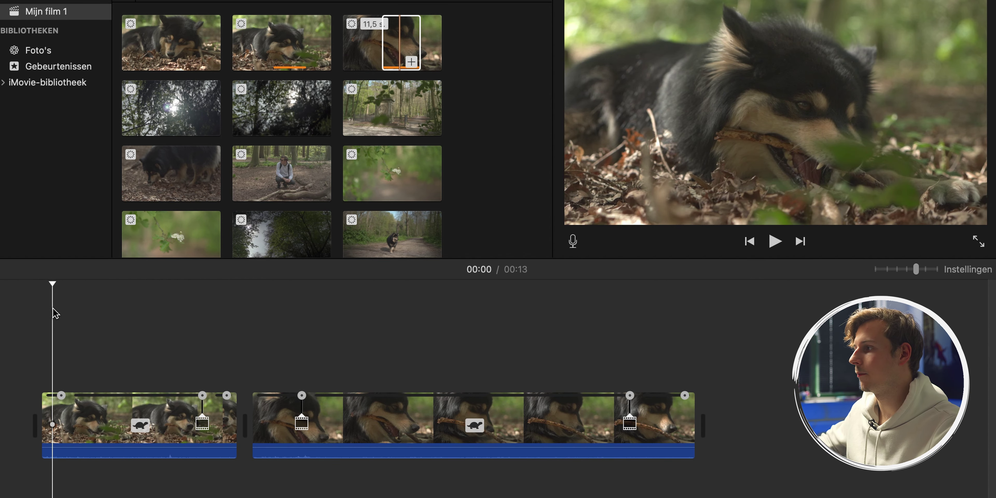
Play the first dog clip in the timeline from its beginning.
key(space)
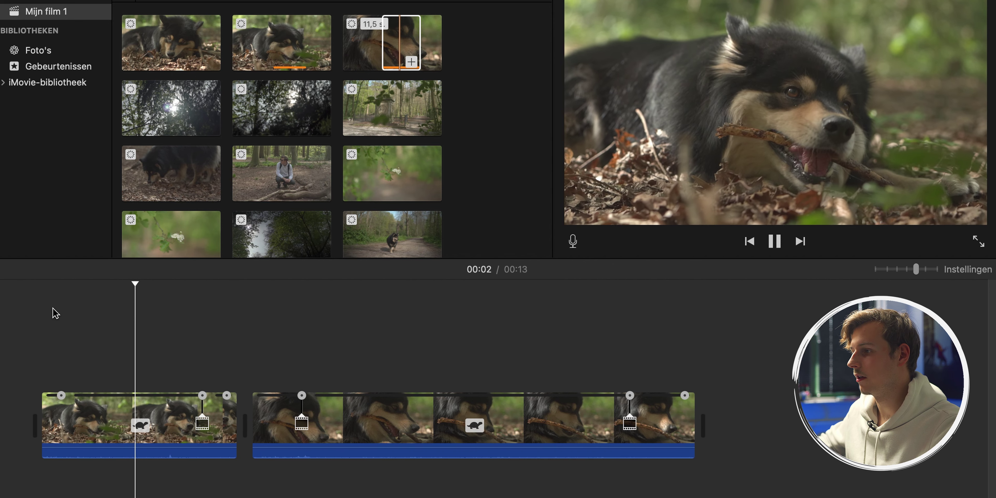
key(space)
key(space)
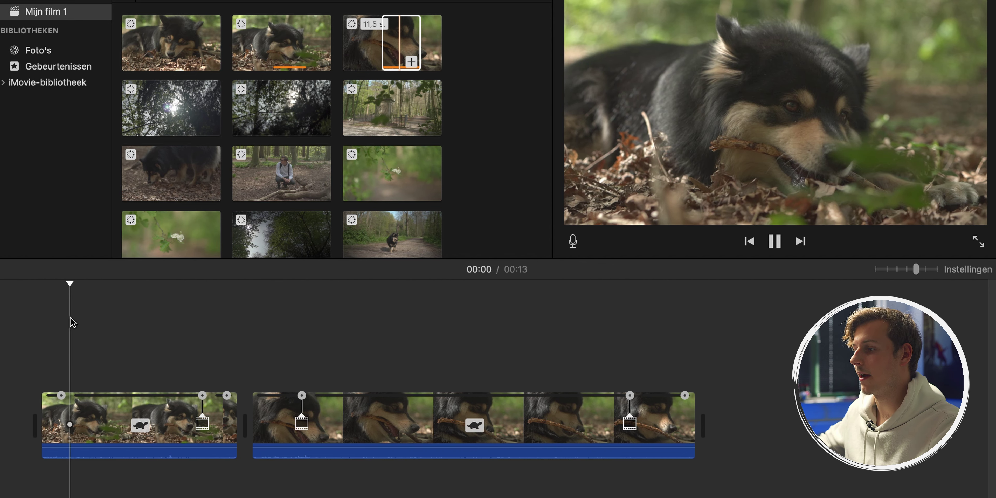
key(space)
Slow down the dog clips in the timeline with the speed setting and play back the first one.
click(175, 434)
click(804, 12)
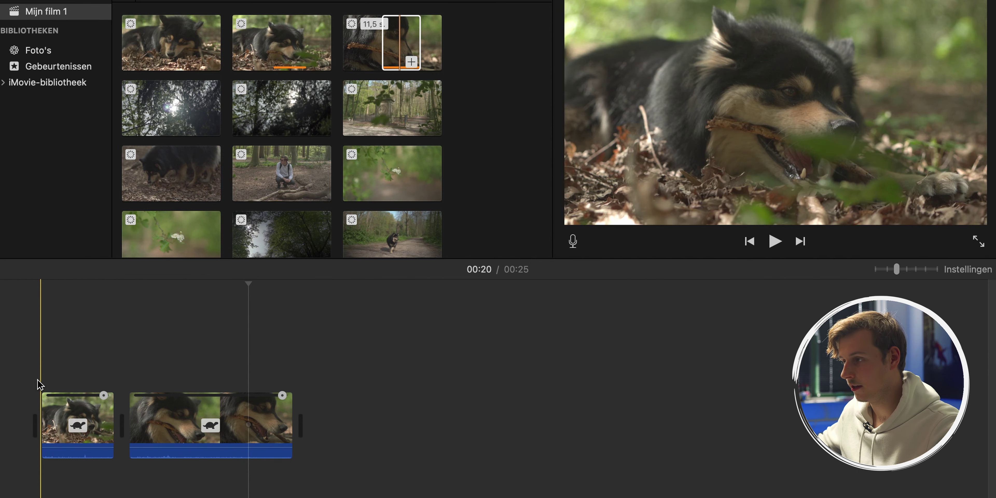
key(space)
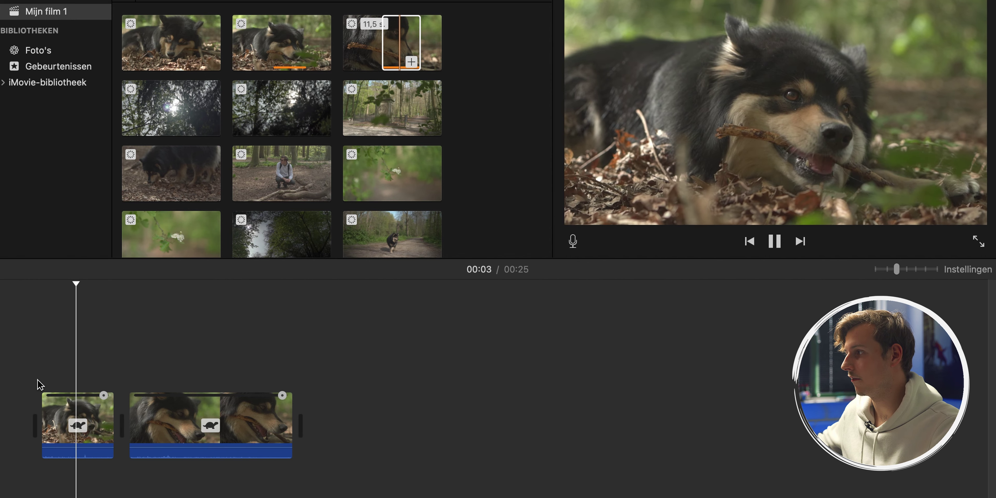
key(space)
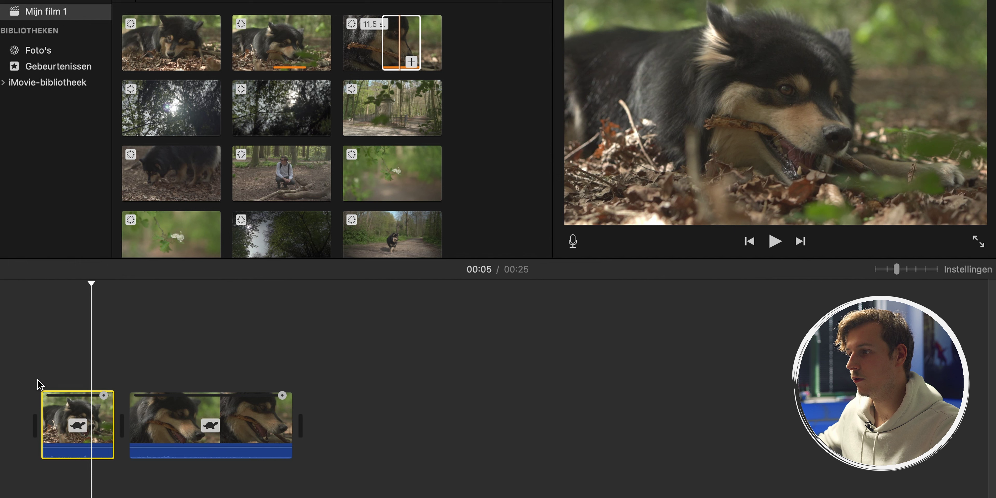
click(35, 379)
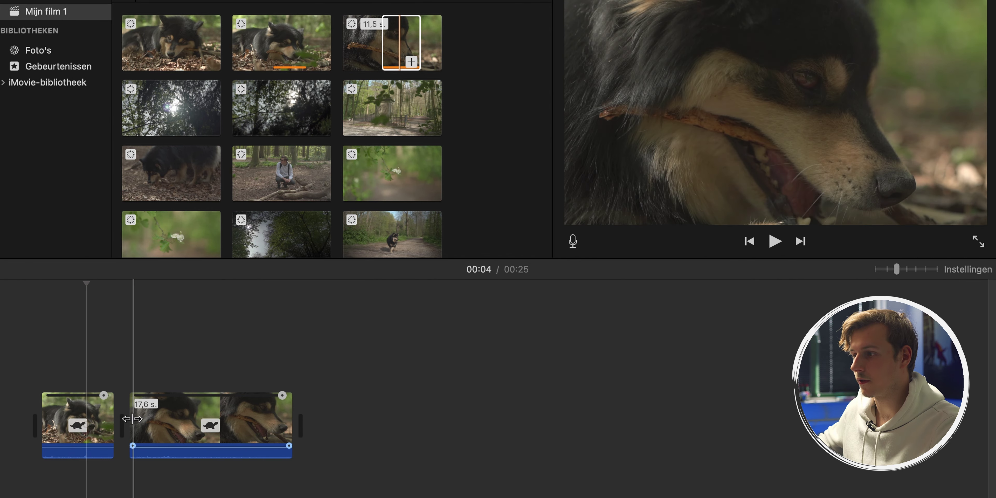
Try to trim the end of the first timeline clip, and undo the trim.
drag(114, 426, 79, 426)
key(super+z)
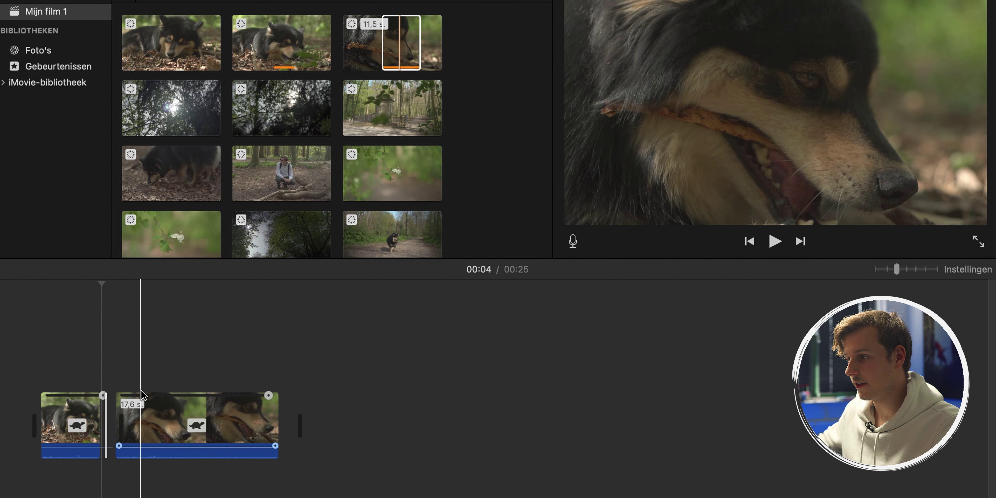
Split the first timeline clip at about 4 seconds and delete the part after the cut.
key(super+equal)
key(super+equal)
key(super+equal)
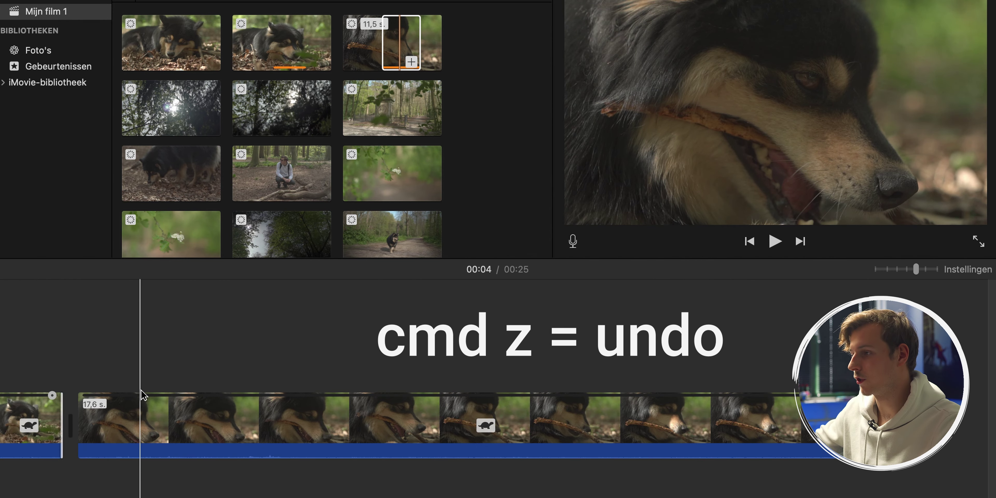
click(254, 411)
right_click(257, 414)
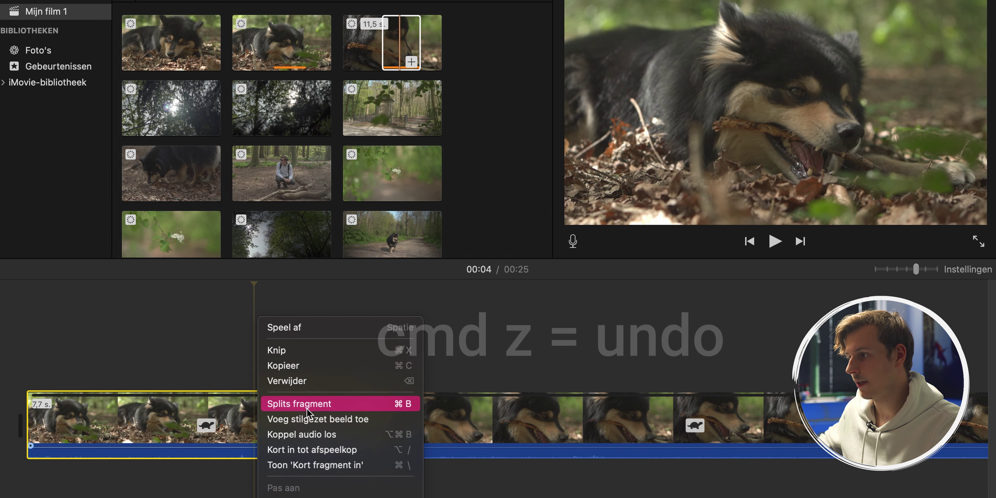
click(276, 408)
key(super+z)
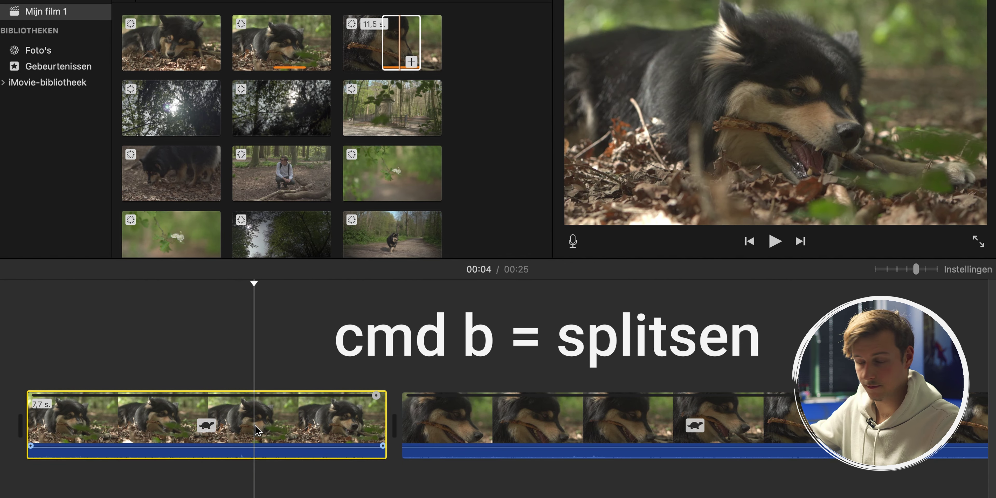
key(super+b)
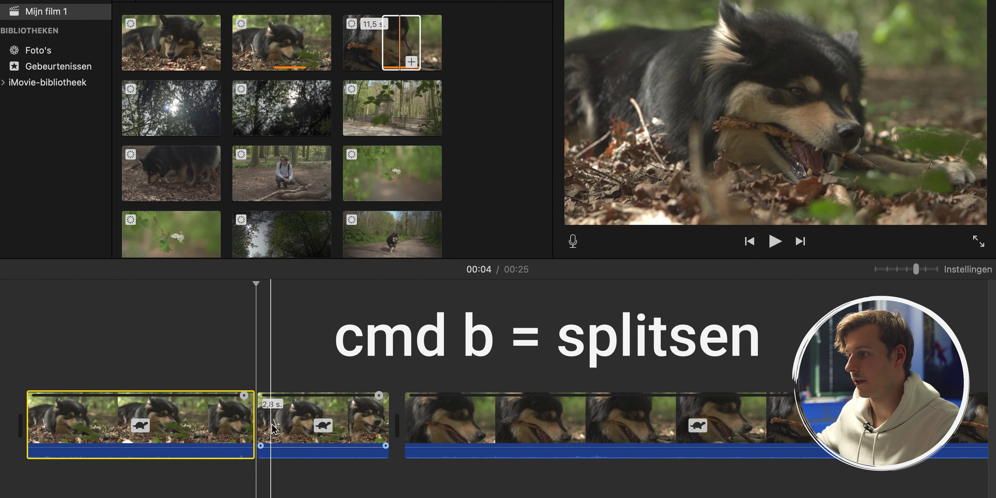
click(273, 428)
key(Delete)
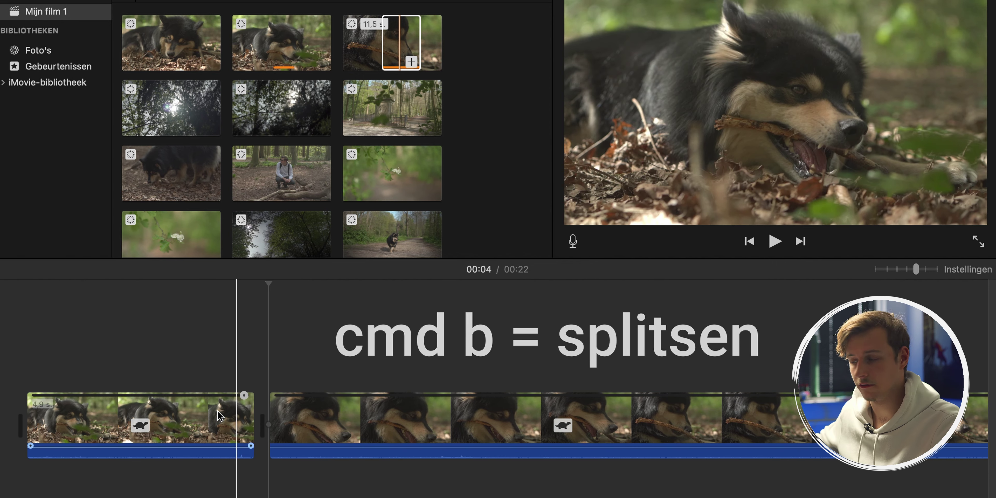
Play the timeline across the cut between the two dog clips.
click(108, 347)
key(space)
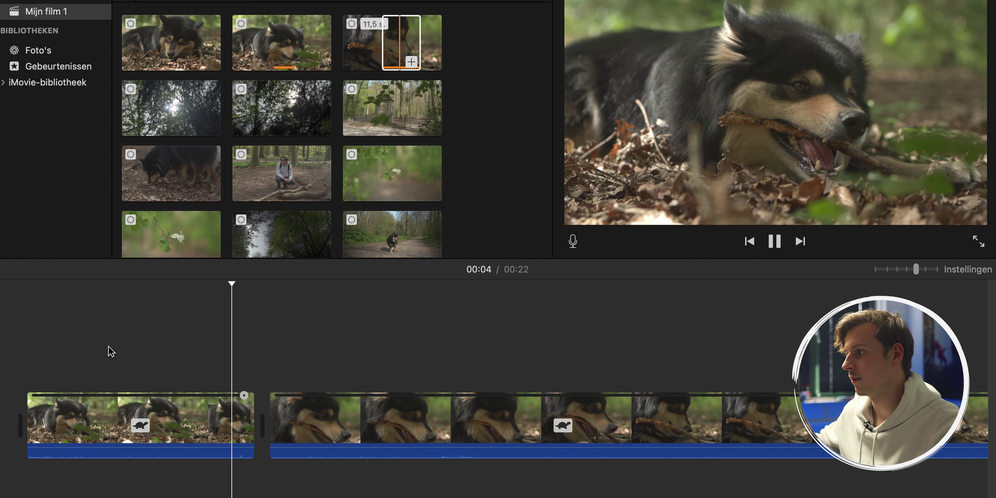
key(space)
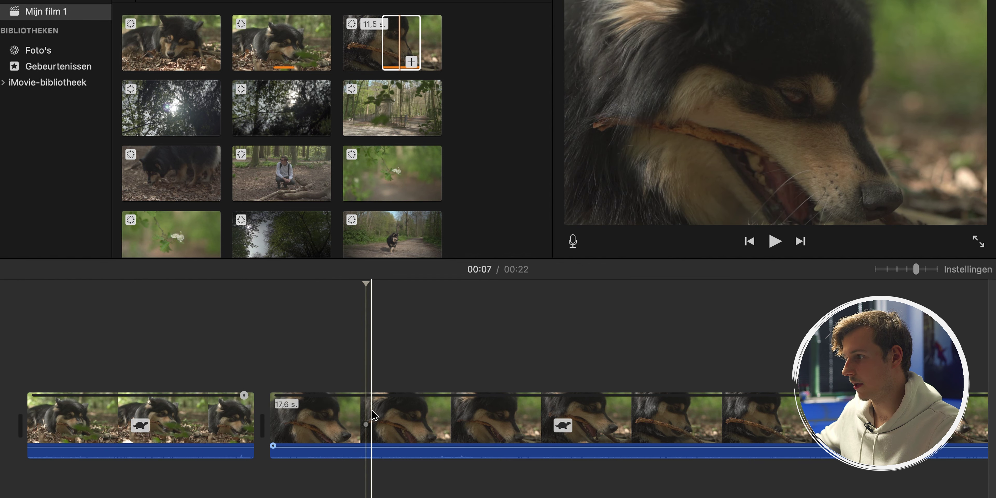
Split the second timeline clip at about 7 seconds and delete the part before the cut.
click(368, 412)
key(super+b)
click(342, 414)
key(Delete)
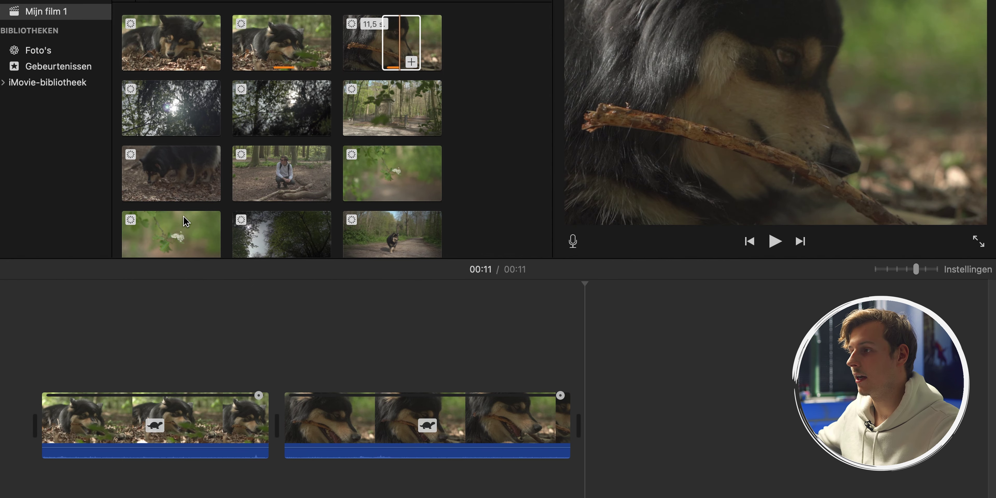
Place a short range of the second treetop clip above the second dog clip in the timeline and play the transition into it.
click(244, 115)
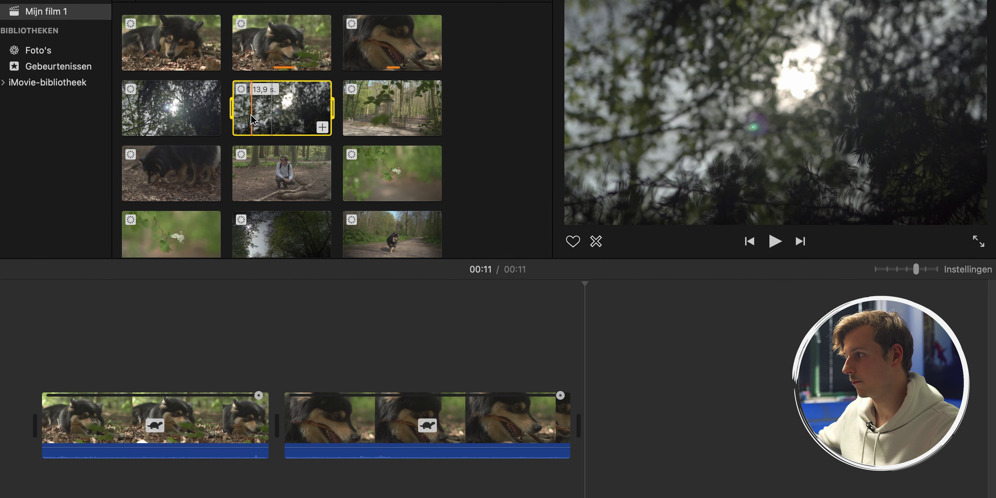
drag(253, 120, 274, 372)
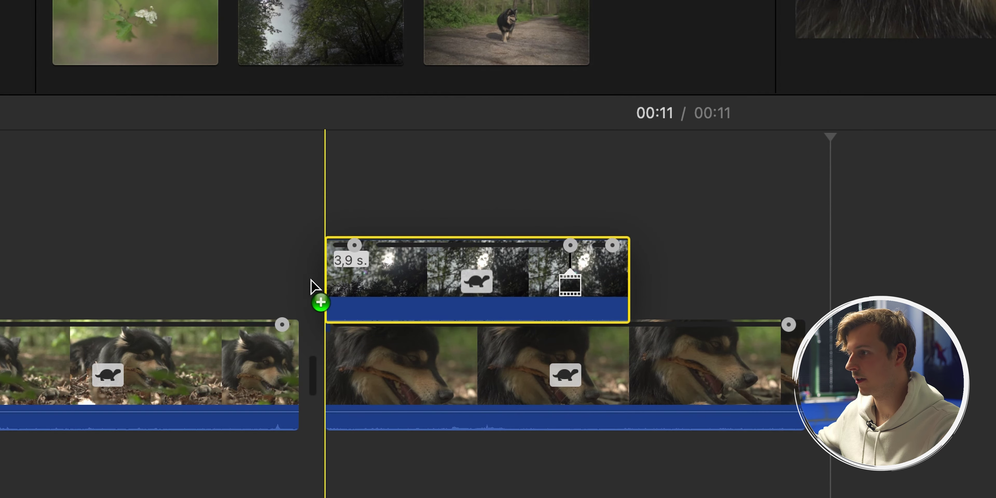
drag(307, 278, 317, 276)
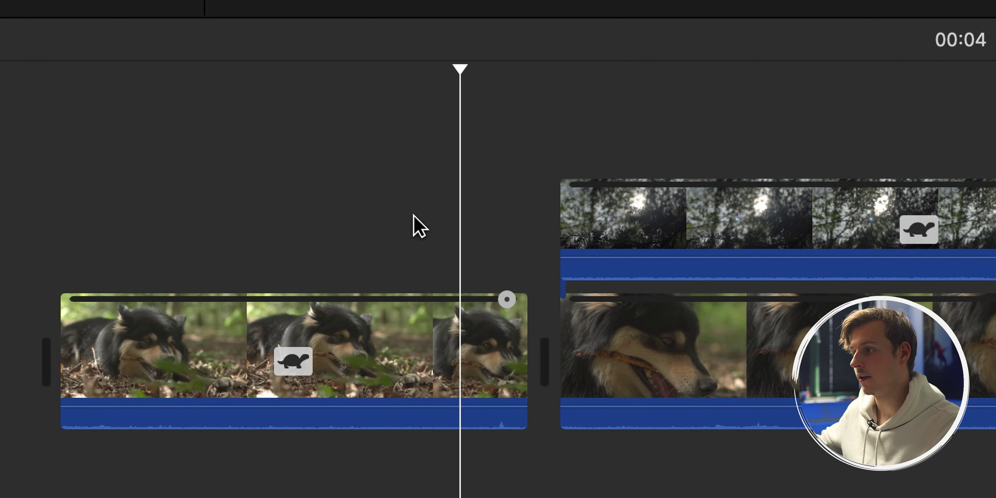
key(space)
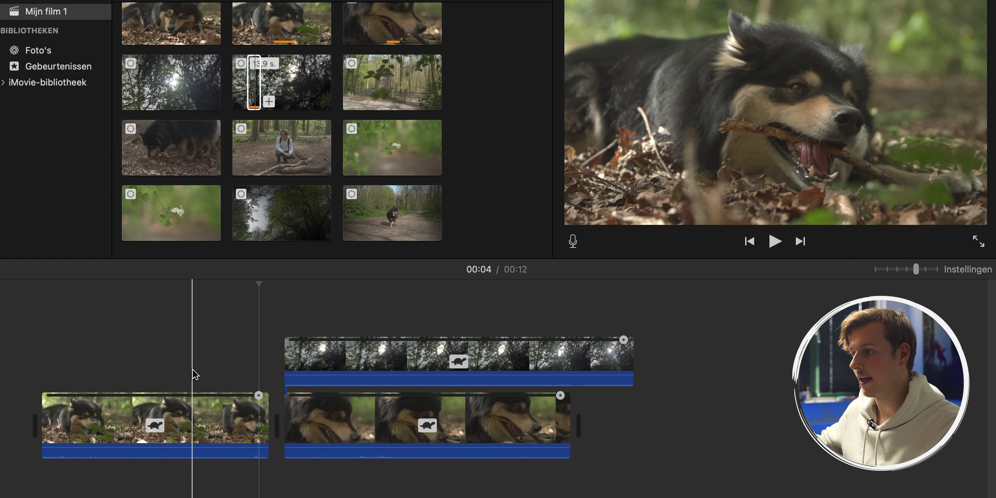
click(191, 372)
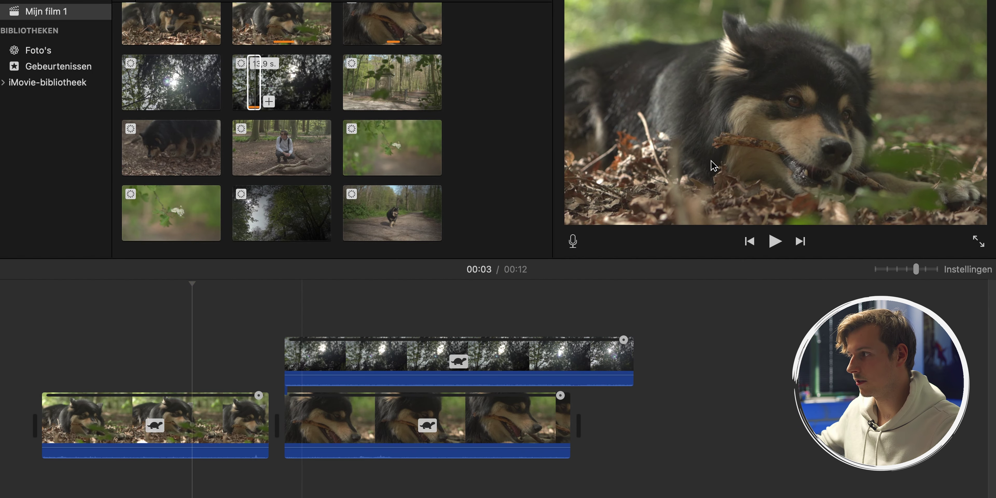
Review the cut into the treetop overlay and compare the overlay with its source clip.
click(81, 429)
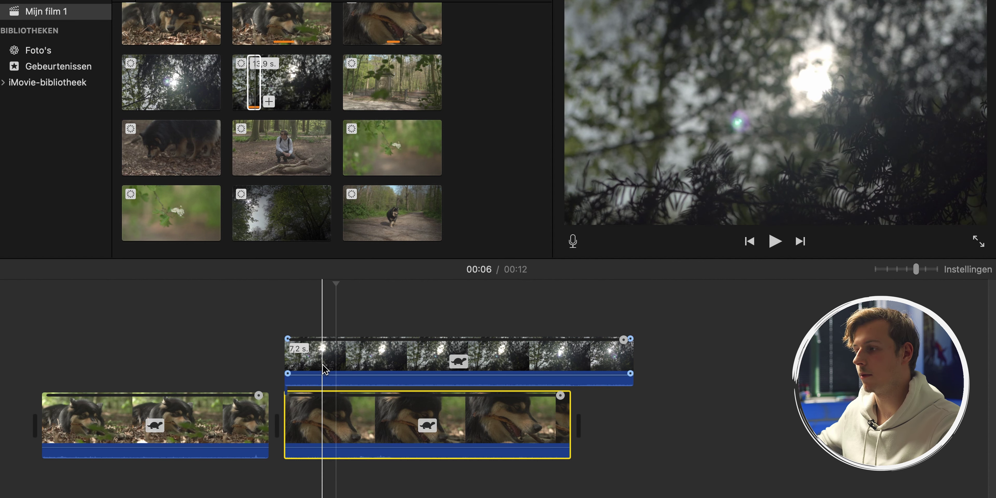
click(288, 382)
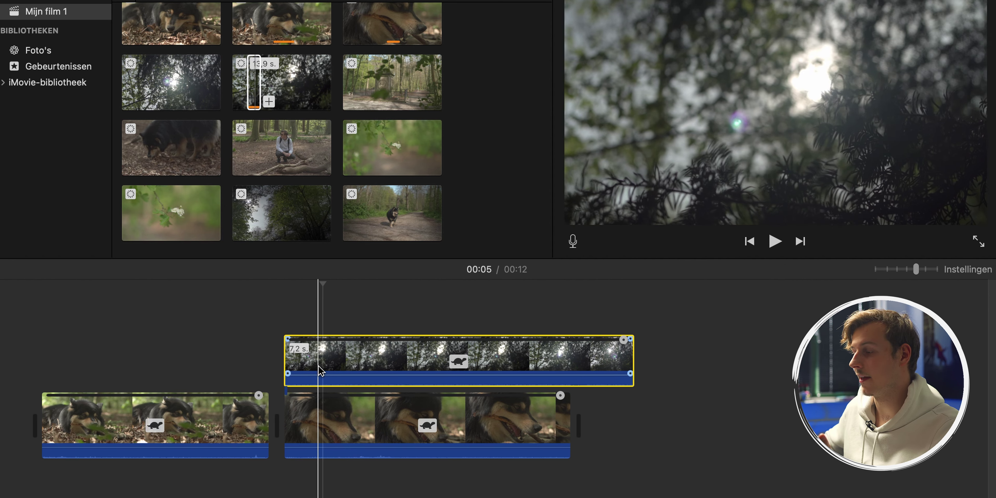
click(284, 87)
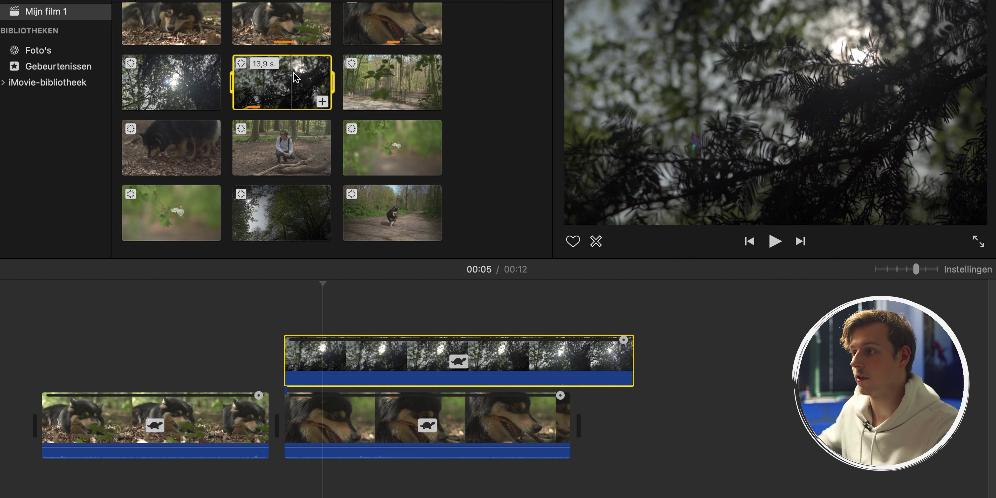
click(289, 324)
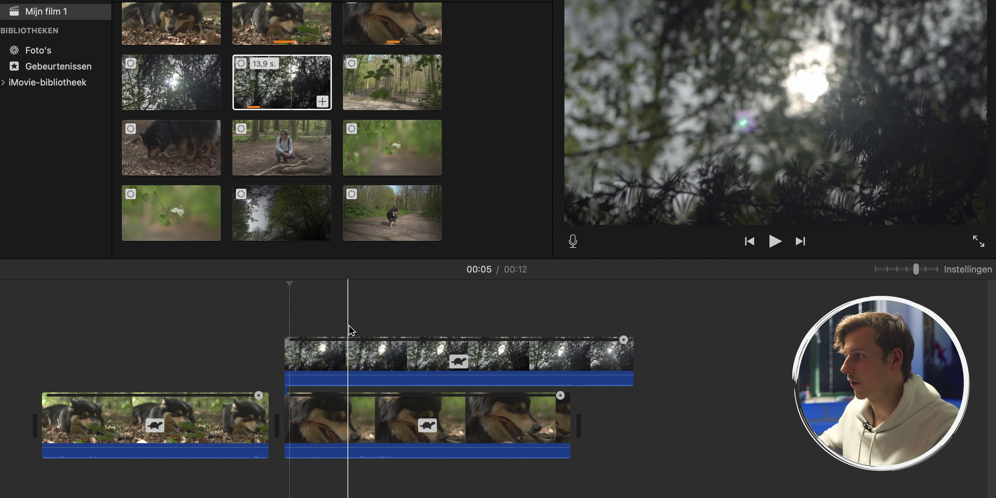
Trim both ends of the treetop overlay to about 2.6 seconds and shift it slightly earlier above the second dog clip.
click(338, 342)
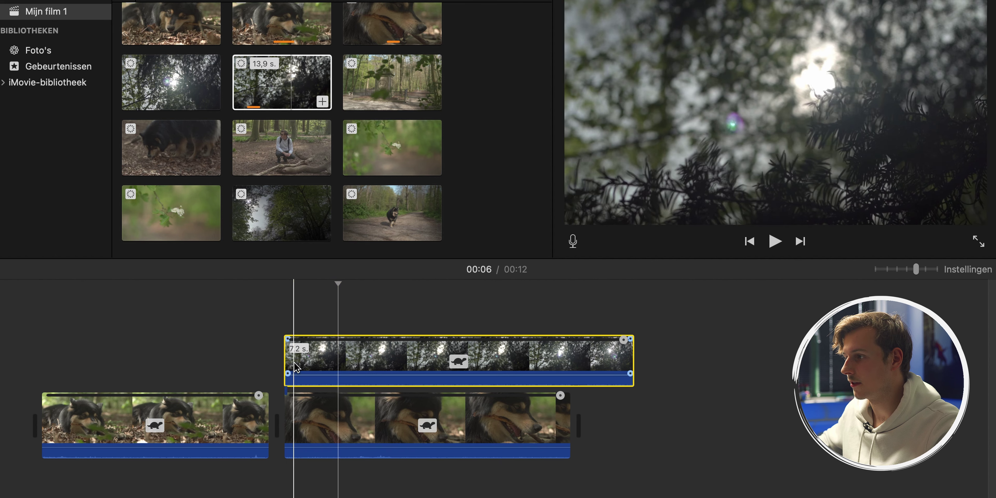
drag(286, 363, 340, 359)
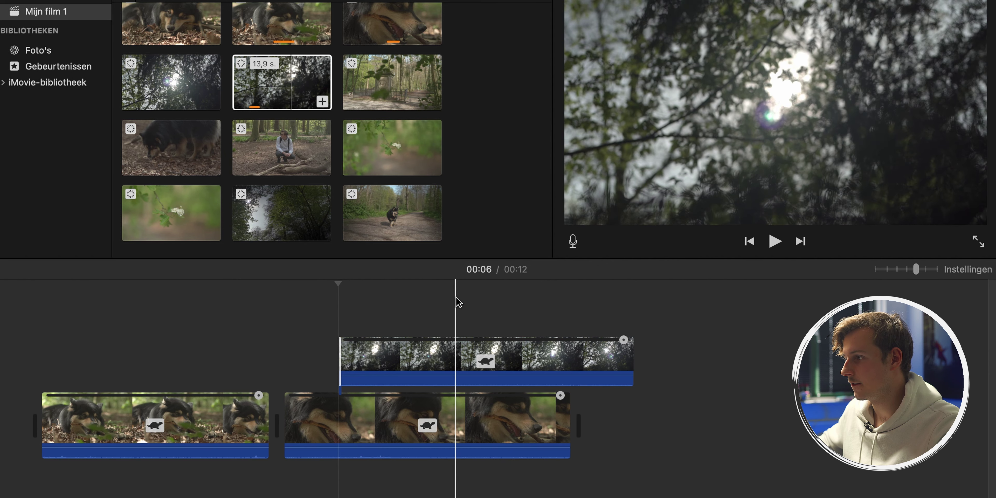
click(457, 354)
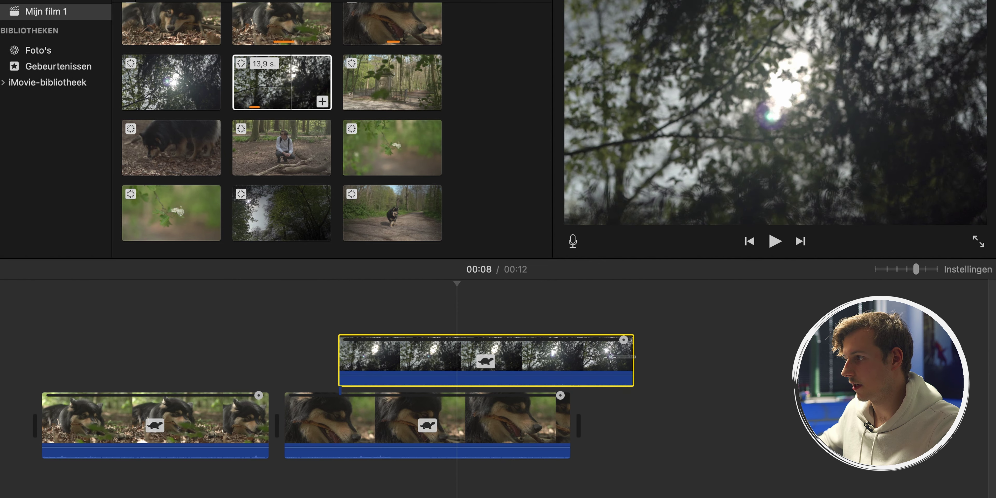
drag(634, 357, 563, 359)
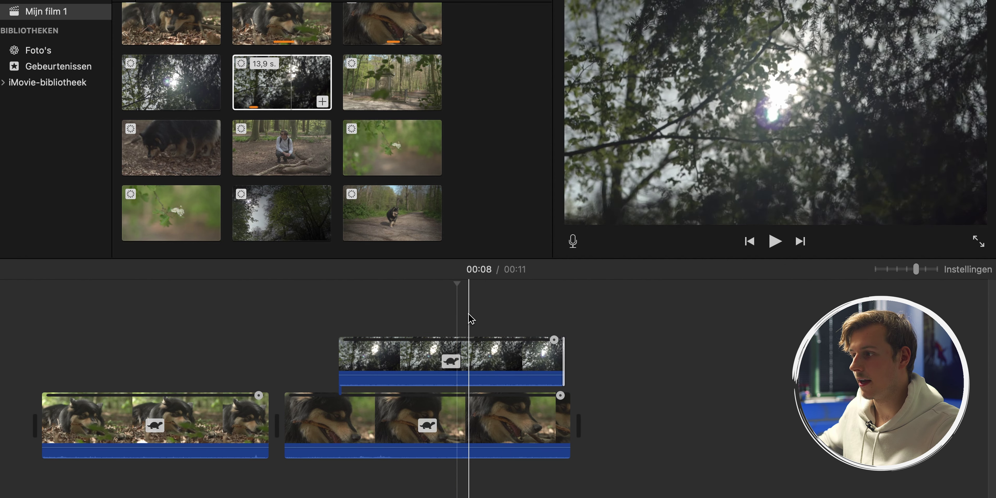
drag(562, 355, 455, 351)
drag(391, 344, 377, 344)
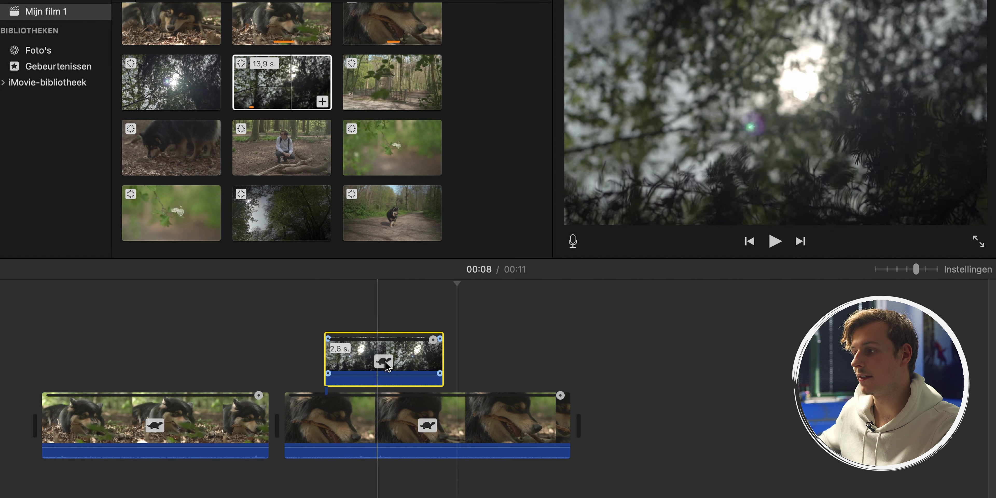
Move the trimmed treetop clip between the two dog clips in the main timeline and play the sequence from about 1 second.
drag(402, 361, 363, 425)
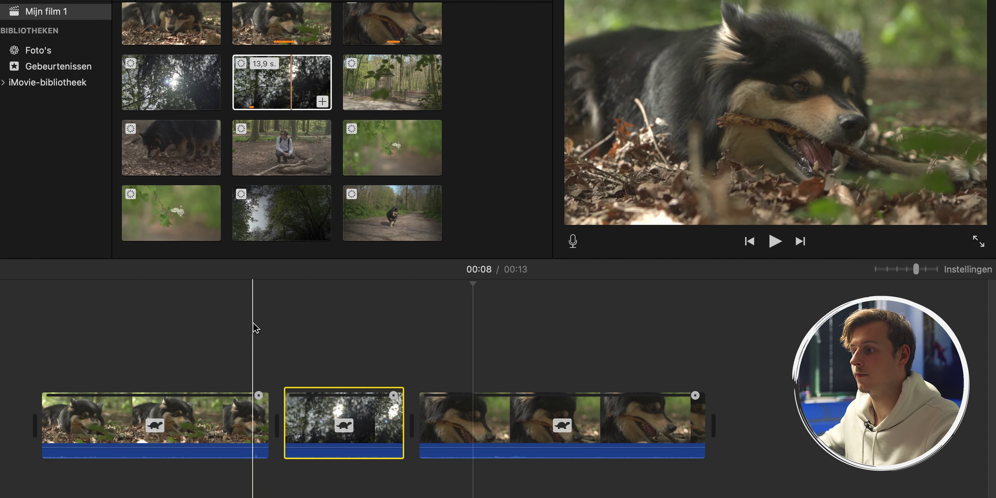
click(116, 322)
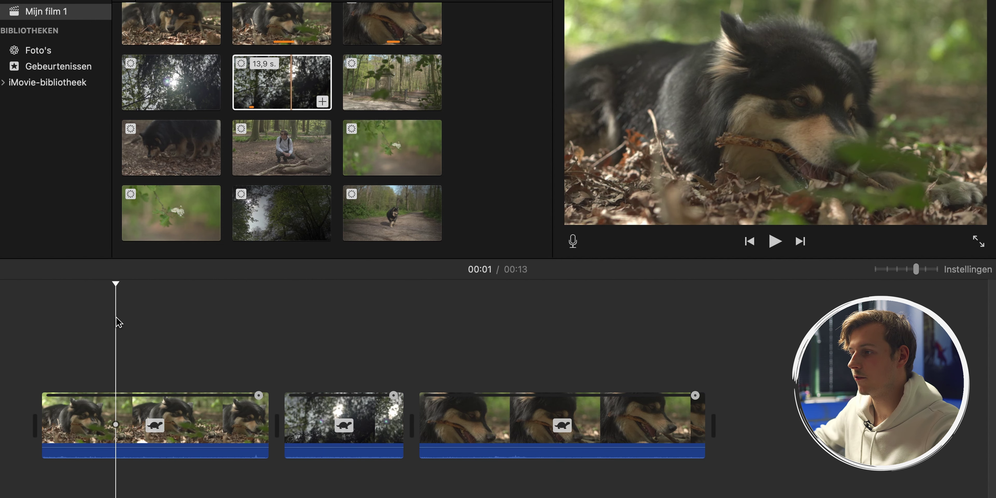
key(space)
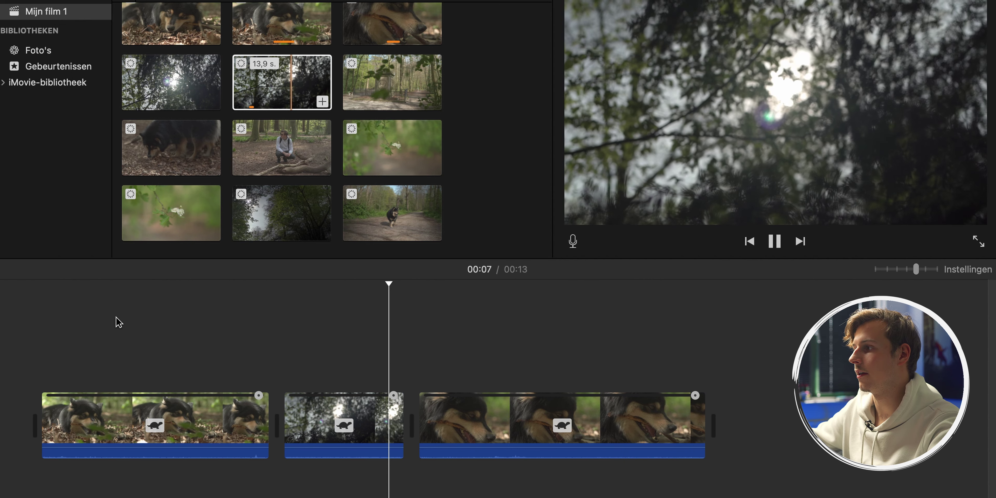
key(space)
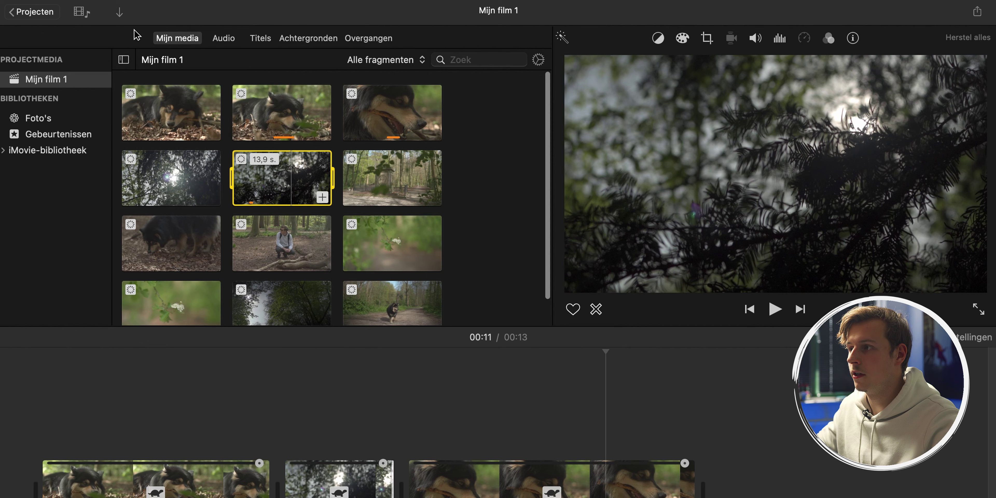
Import the music track into the project media and try placing the whole track under the timeline clips.
click(121, 14)
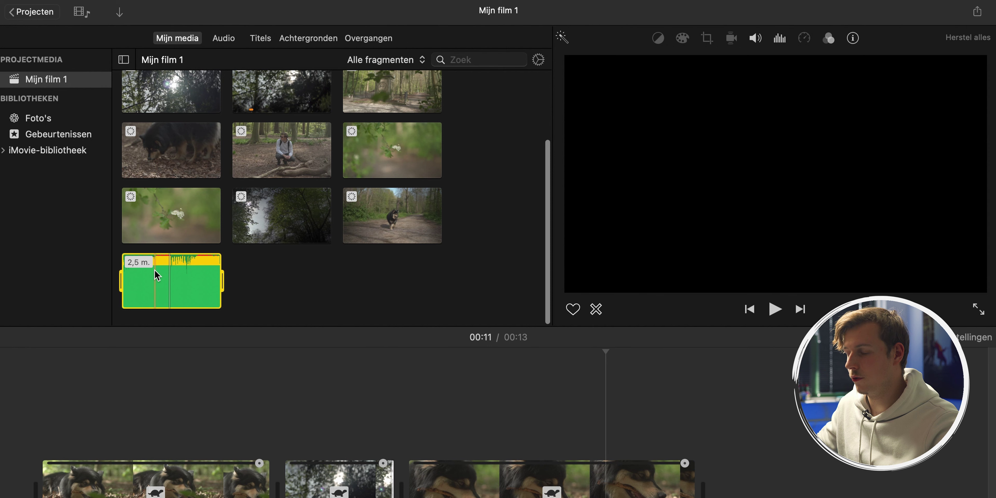
drag(166, 273, 209, 406)
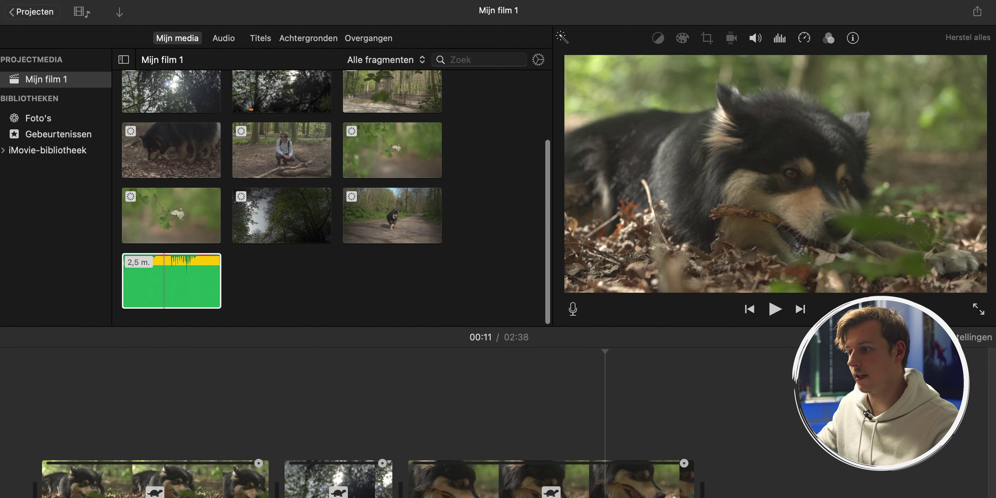
Select a 28.6-second range of the music track and place it beneath the clips from the start of the timeline.
click(141, 290)
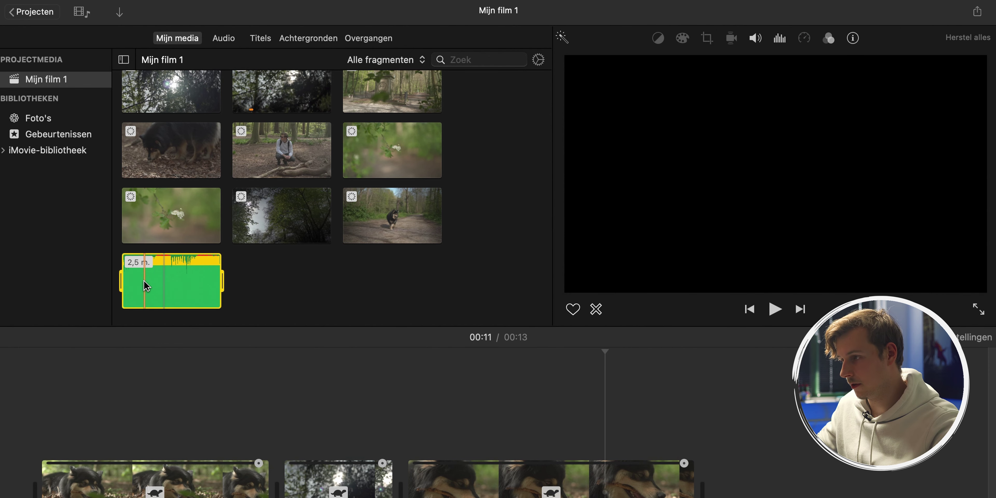
key(o)
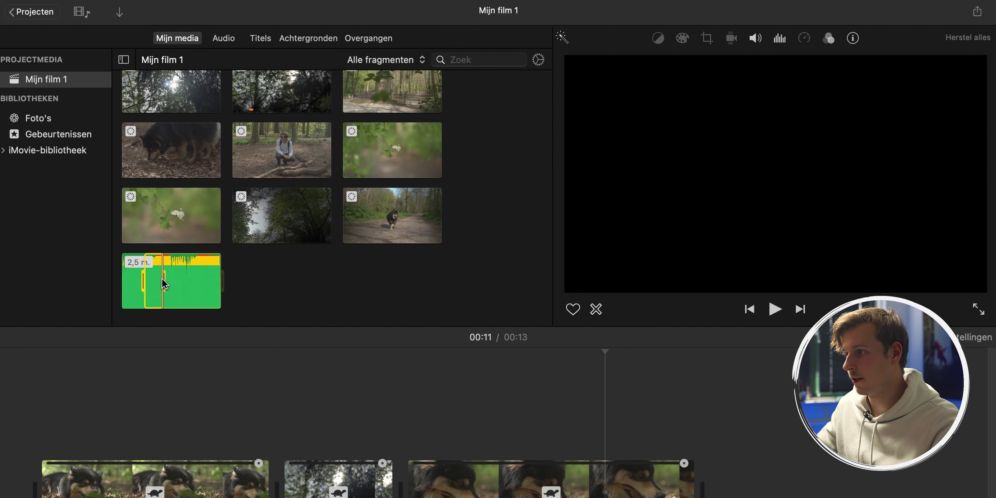
drag(156, 281, 36, 497)
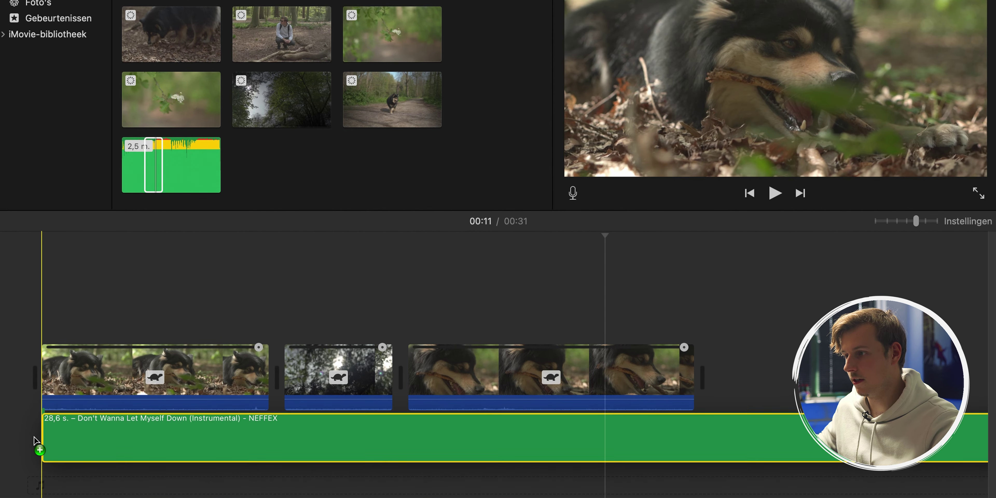
drag(36, 440, 37, 441)
Trim the end of the music clip so it stops with the last dog clip.
key(super+minus)
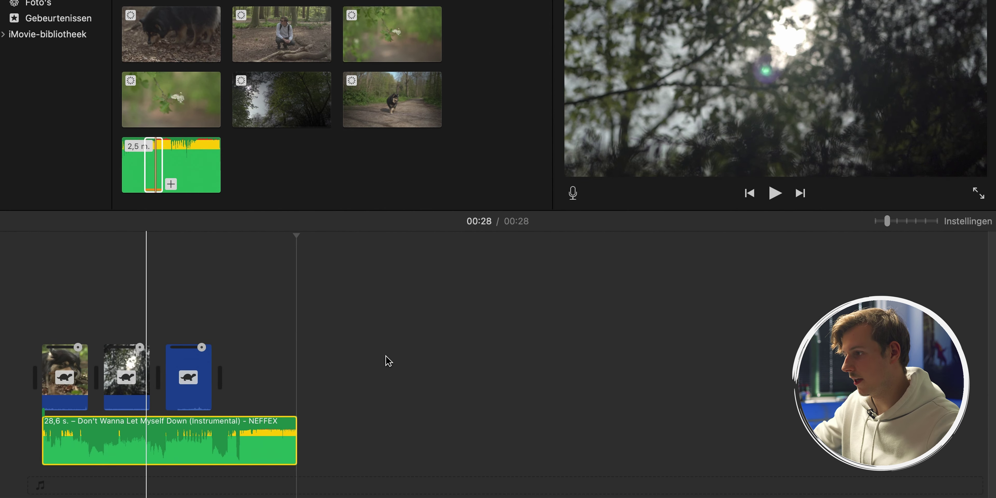
drag(296, 445, 211, 440)
key(super+plus)
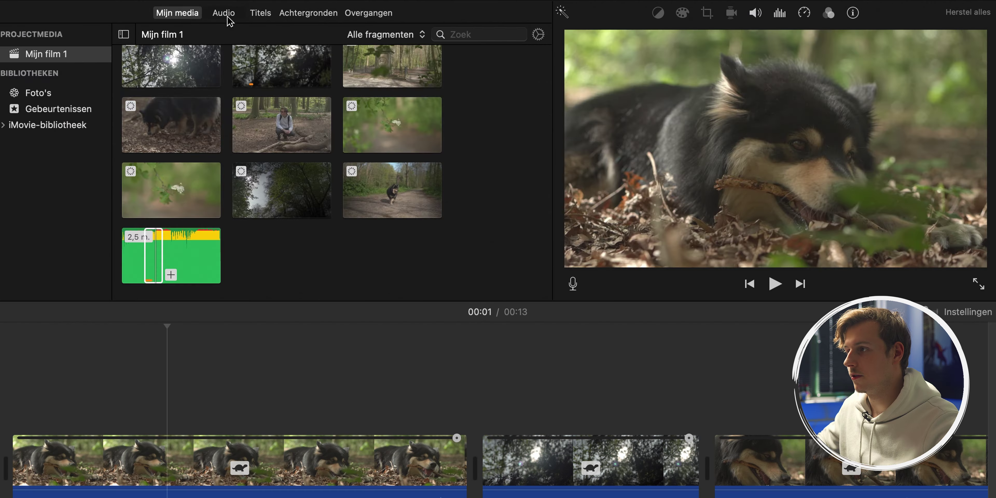
Examine the tracks and sound effects available in the music library, then return to the project media.
click(223, 15)
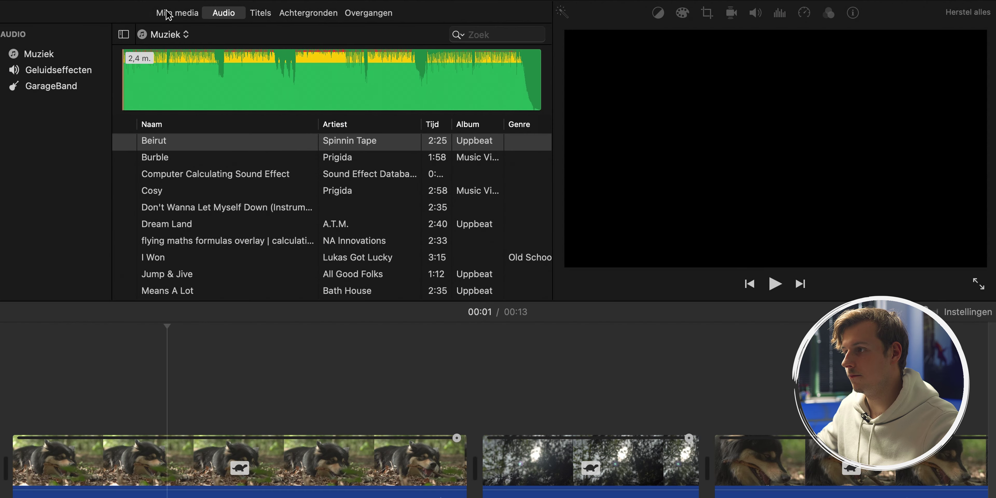
click(176, 14)
click(223, 14)
scroll(217, 178, down, 15)
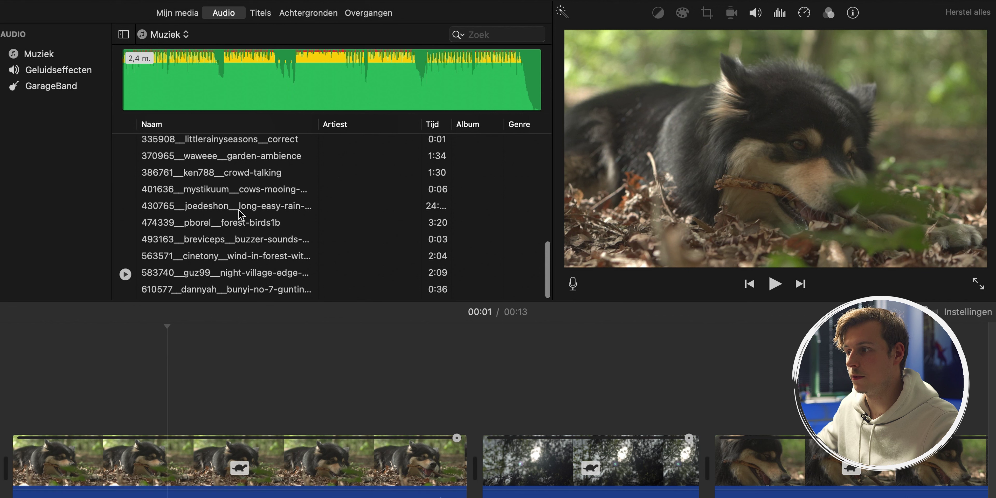
scroll(236, 215, up, 15)
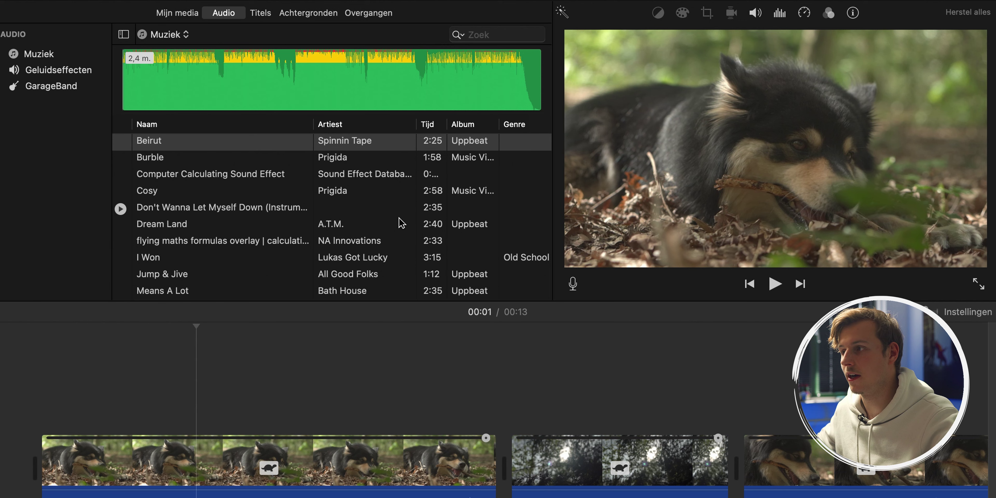
click(194, 17)
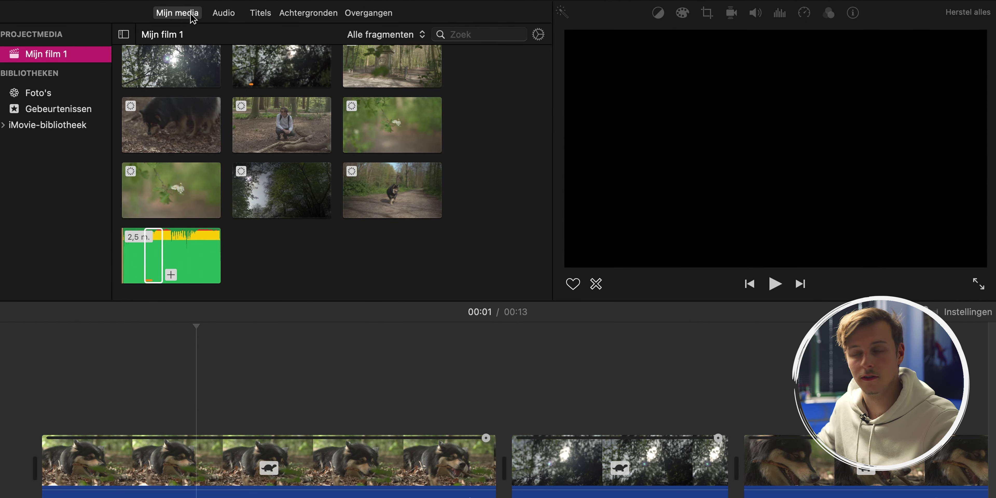
click(302, 269)
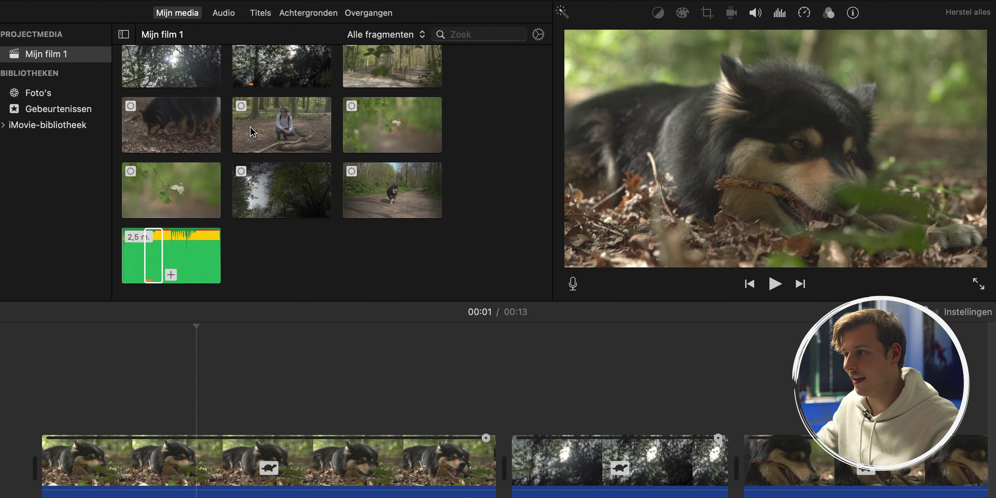
Look through the available title styles and preview Heel ver weg and Gescheurd - lichtbruin.
click(260, 16)
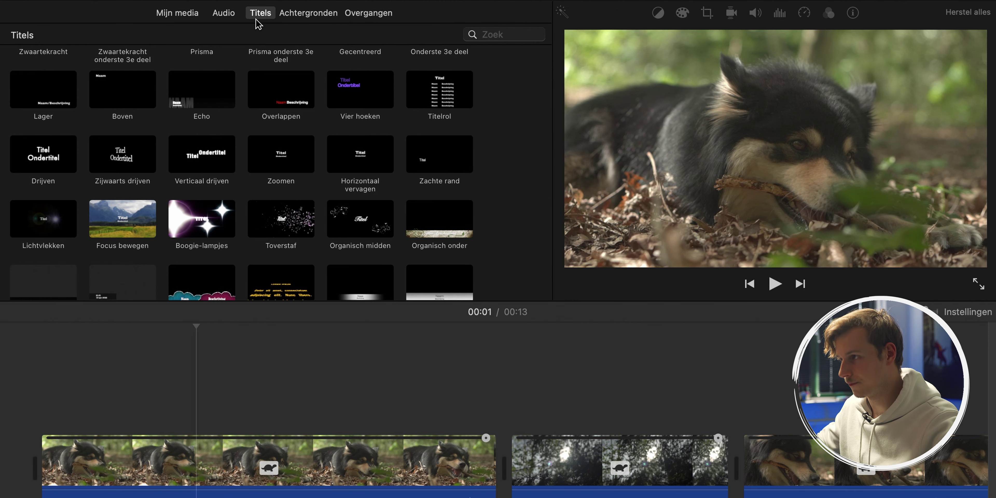
scroll(214, 137, up, 5)
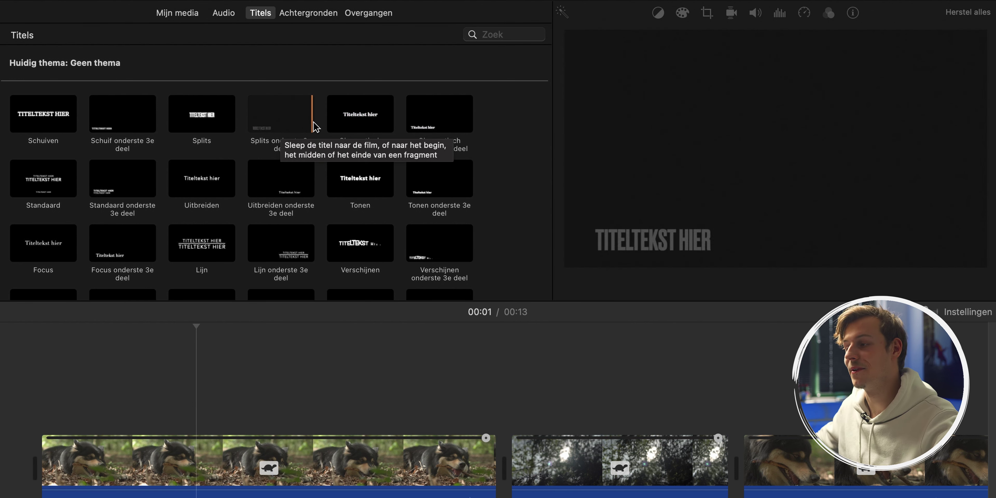
scroll(238, 209, down, 5)
scroll(238, 210, down, 4)
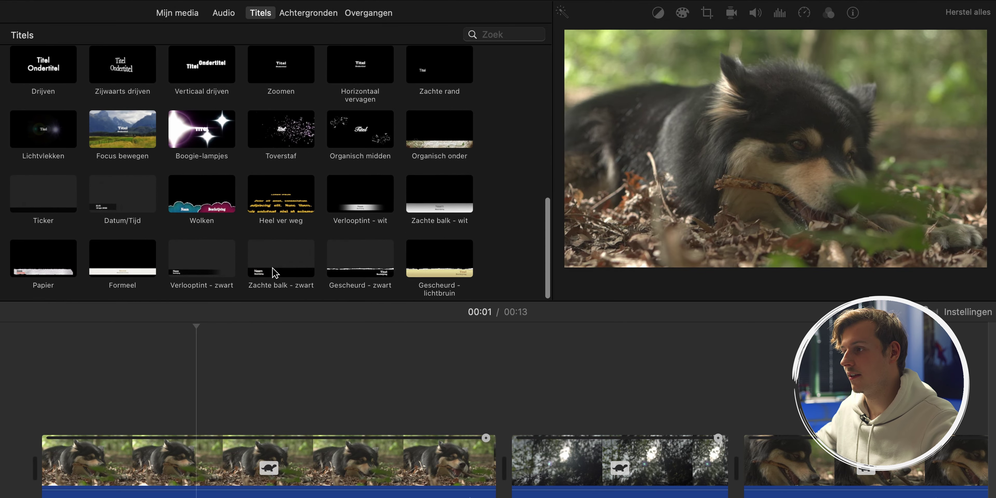
click(277, 207)
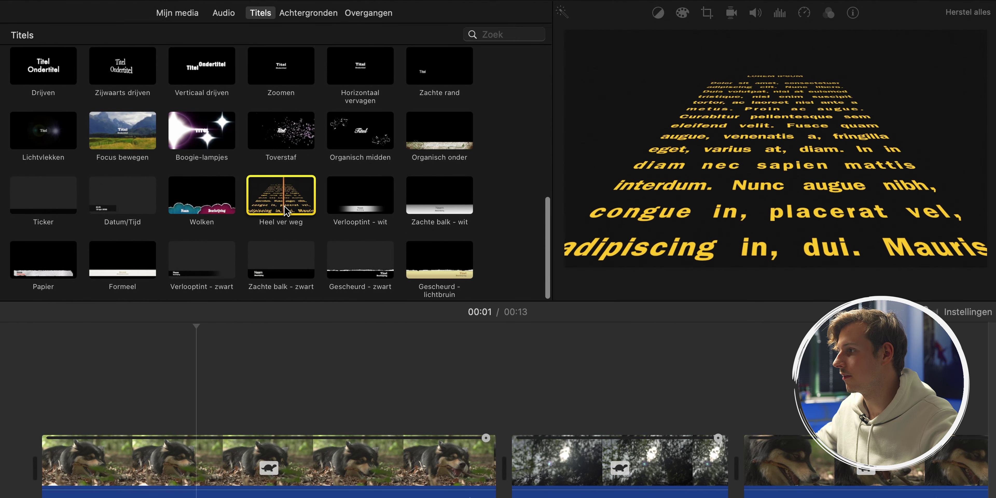
click(420, 270)
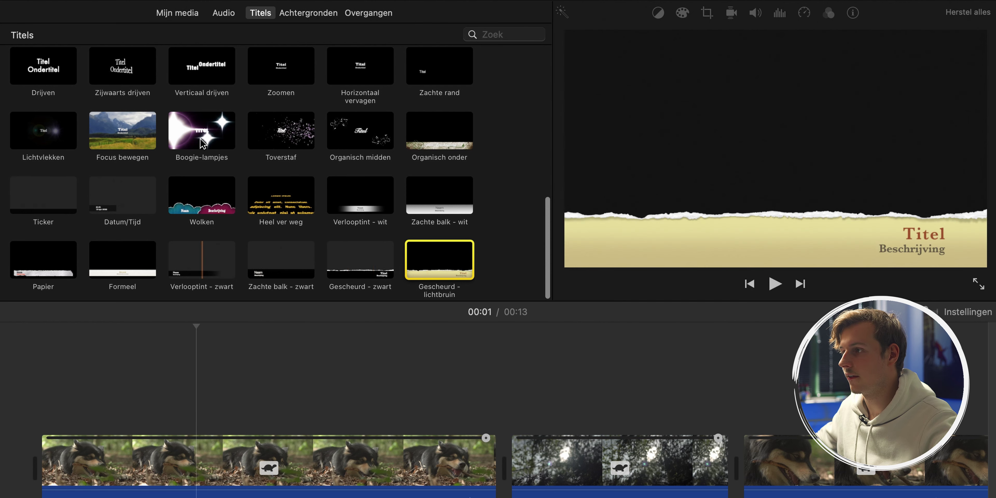
Compare more title styles, including Boogie-lampjes, Splits onderste 3e deel and Chromatisch.
scroll(329, 201, up, 2)
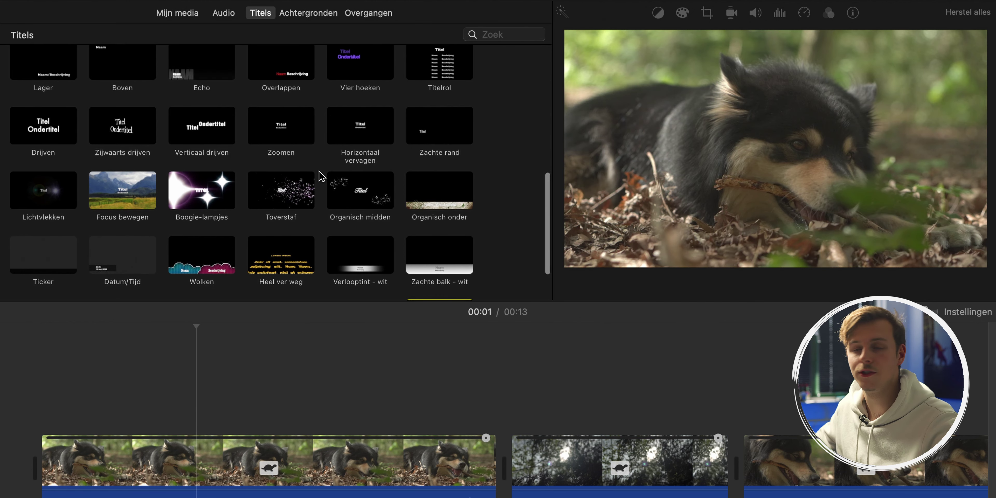
scroll(321, 176, up, 2)
click(259, 172)
scroll(263, 174, up, 2)
click(353, 187)
scroll(232, 240, down, 2)
click(185, 221)
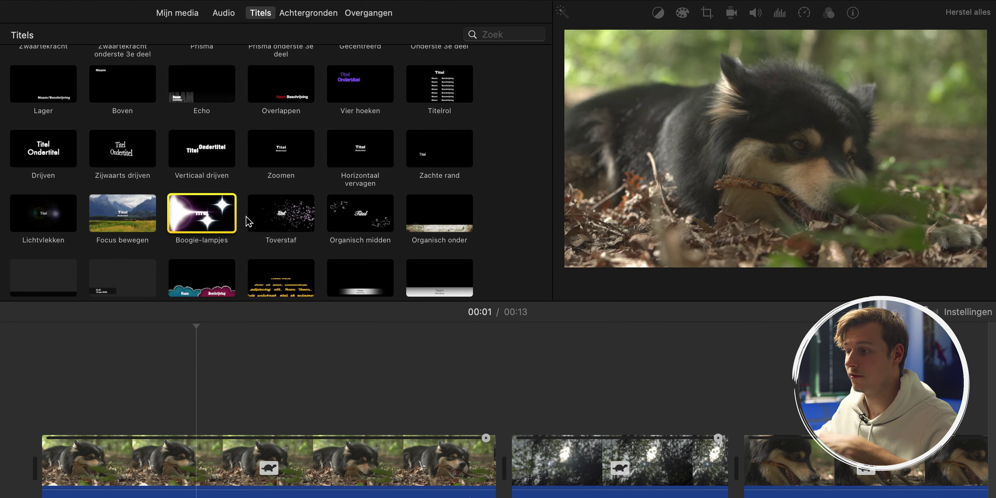
scroll(249, 222, up, 10)
click(266, 130)
click(350, 128)
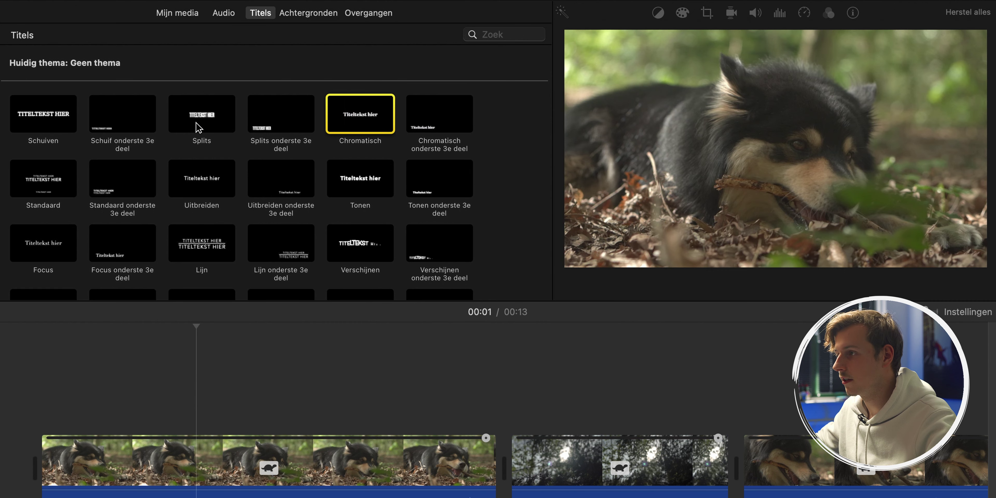
Add the Uitbreiden title for 4 seconds above the first dog clip, just after its start, and set its text to "Siiri".
click(188, 127)
click(337, 190)
click(189, 186)
mouse_move(195, 188)
mouse_down()
mouse_move(195, 329)
mouse_move(167, 385)
mouse_move(79, 411)
mouse_up()
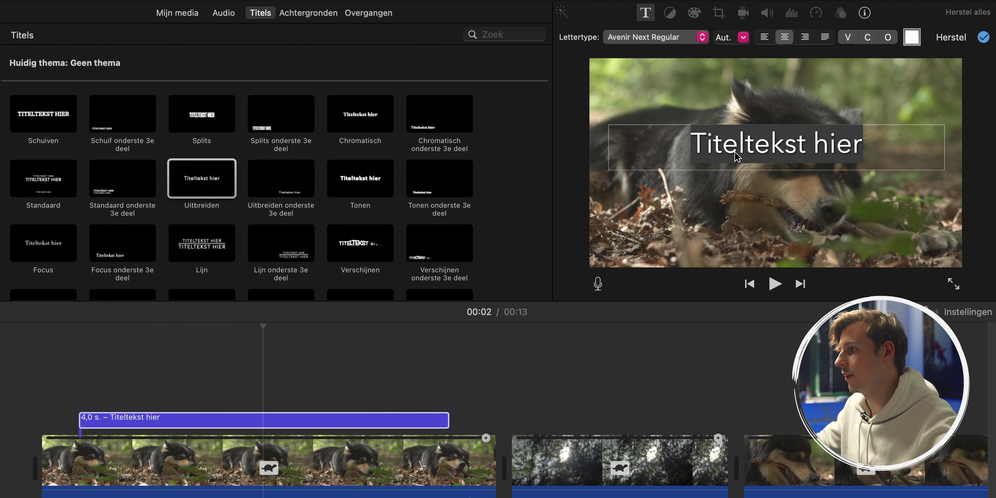
click(807, 152)
text(Siiri)
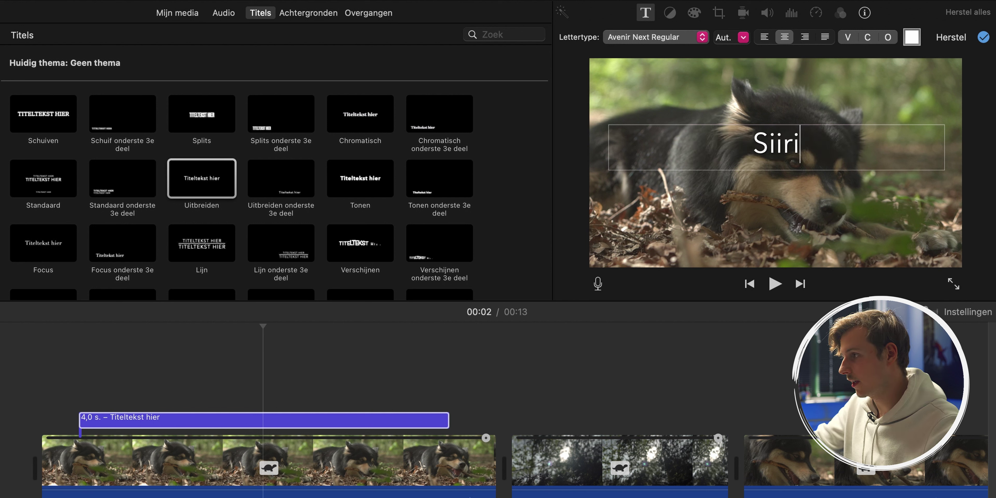
Complete the title text as "Siiri in het bos bro" and set its font to bold Helvetica Neue.
text( in het bos)
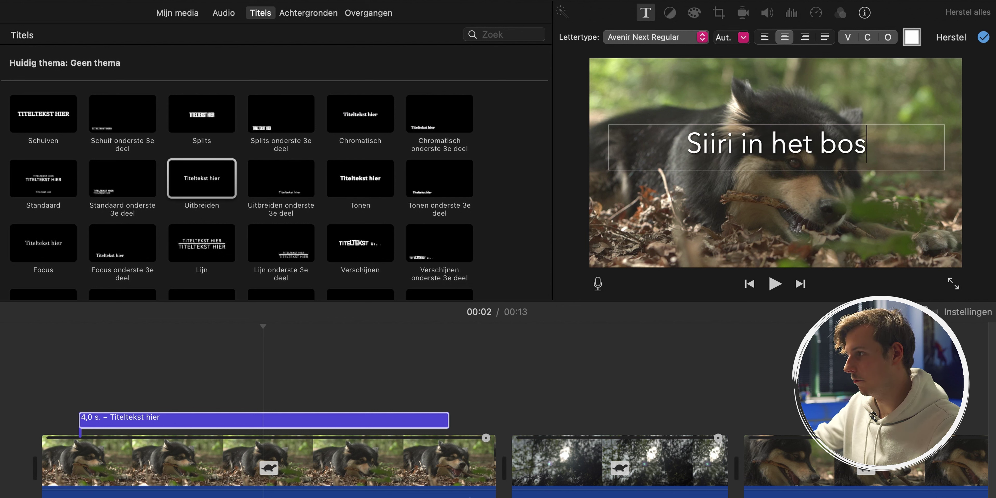
text( bro)
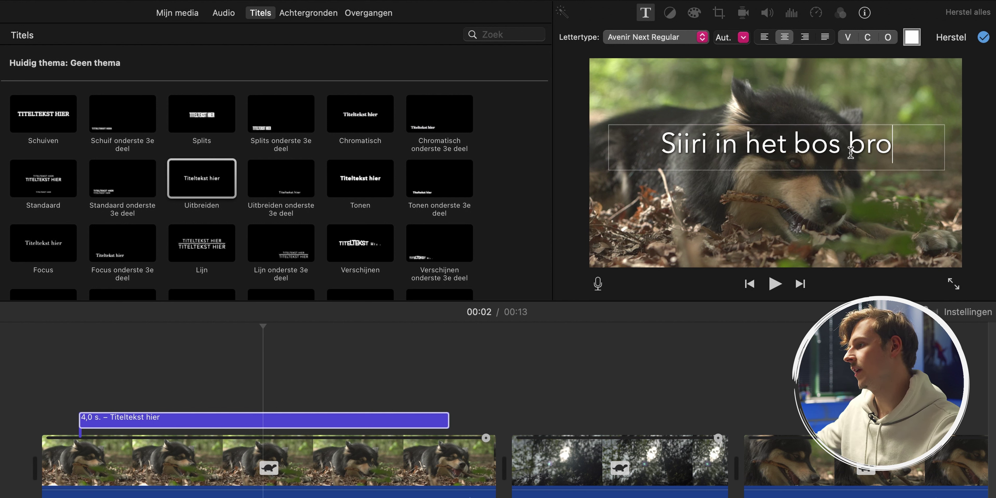
click(686, 37)
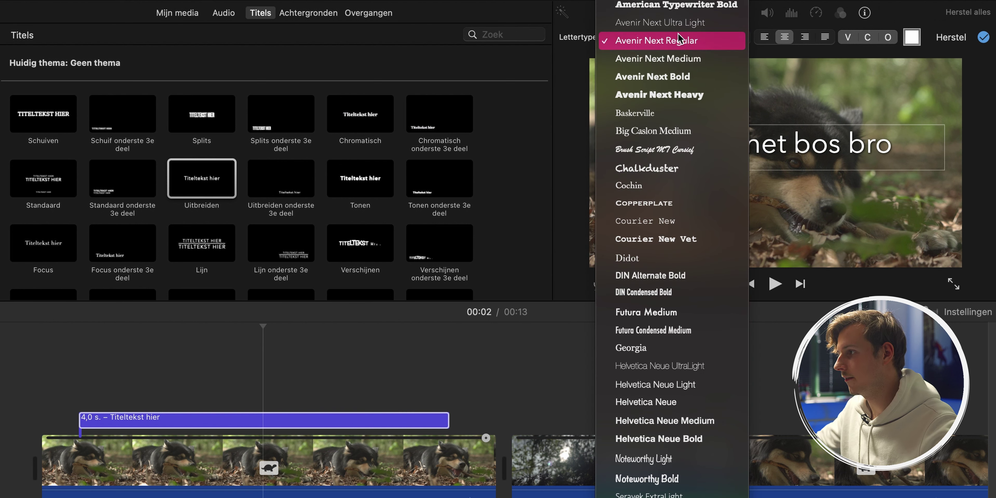
click(686, 402)
click(853, 38)
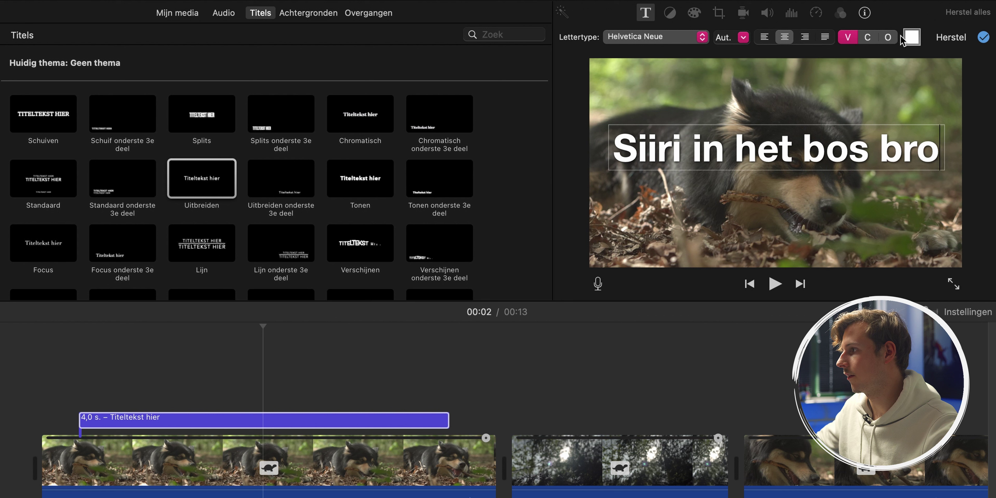
Try italic and outline styling on the title text and switch both off again.
click(869, 38)
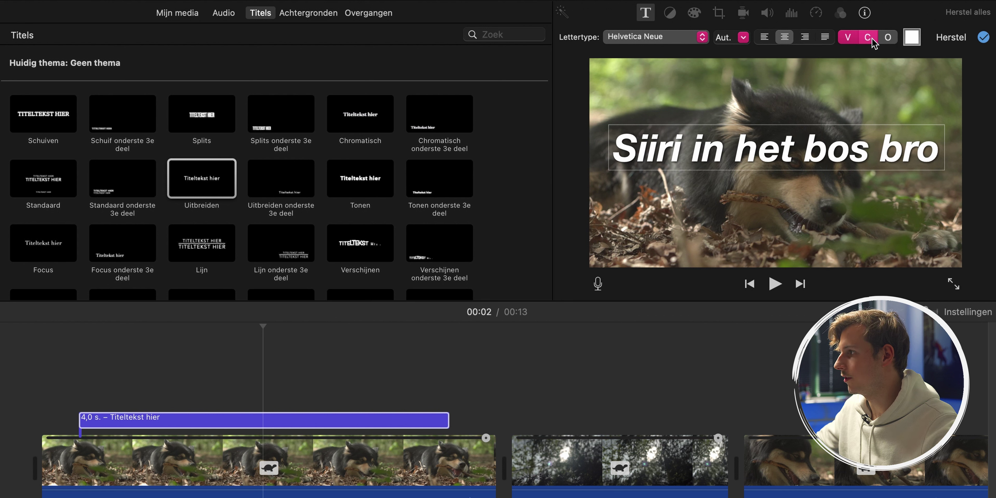
click(870, 38)
click(887, 38)
click(888, 37)
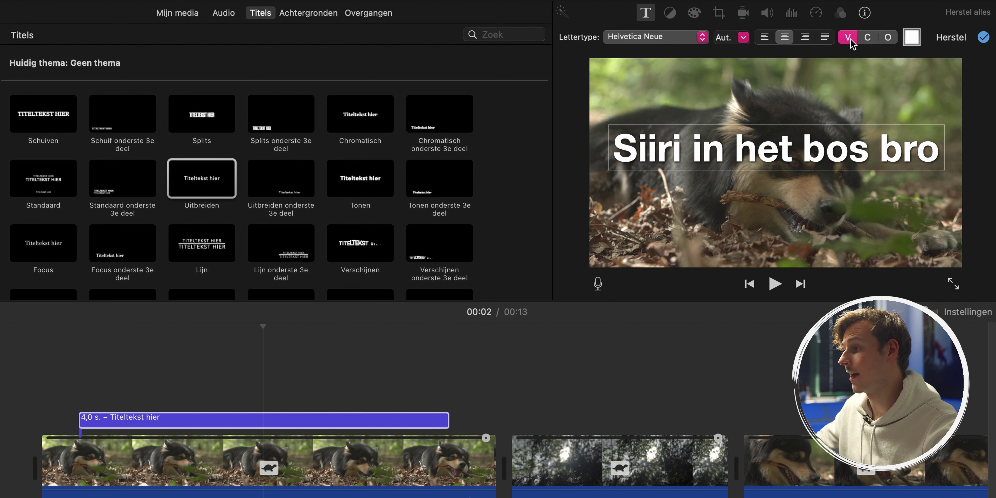
Color the title text red using the color wheel and apply the title changes.
click(912, 38)
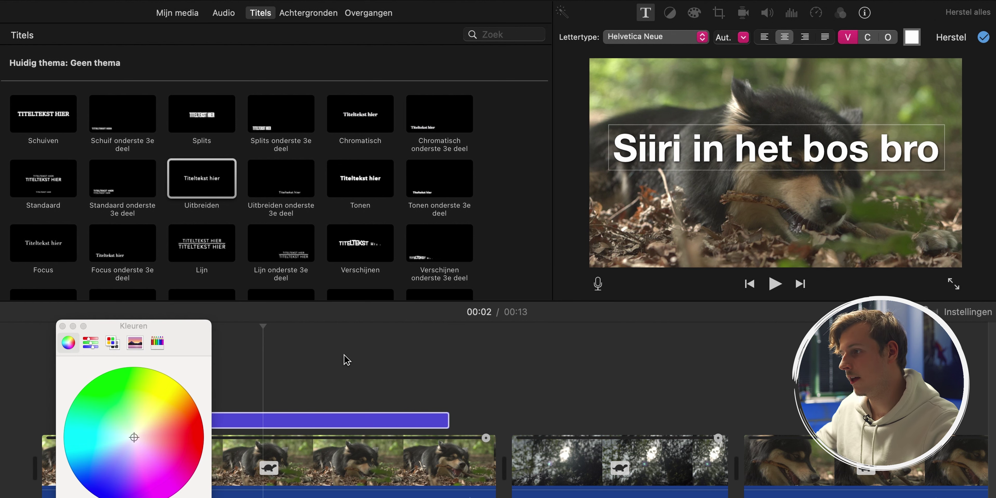
drag(143, 436, 224, 445)
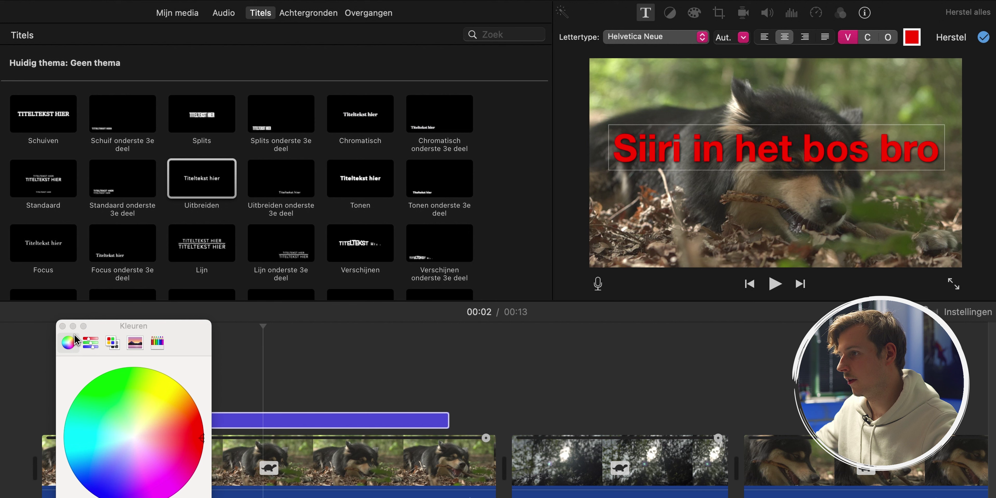
click(63, 326)
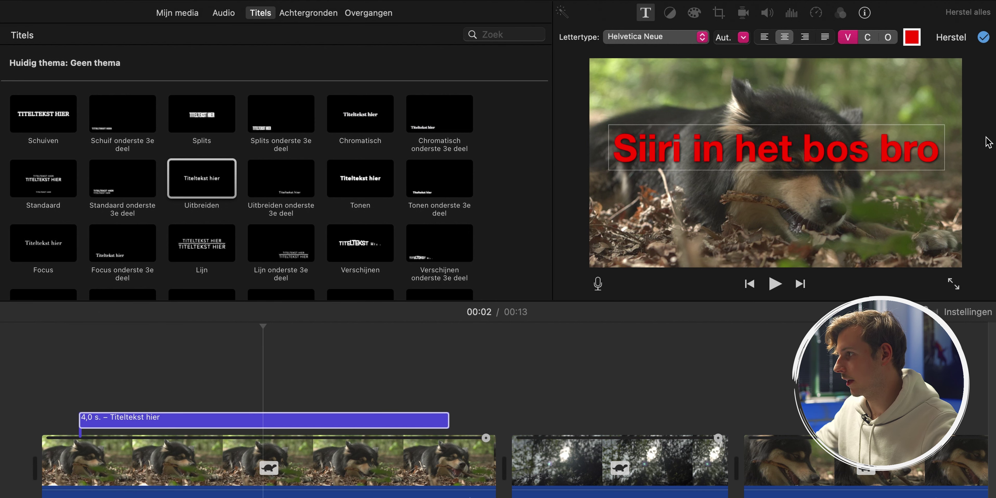
click(983, 38)
Play the film from the start to check the title, and lengthen the title to 4.3 seconds.
click(40, 354)
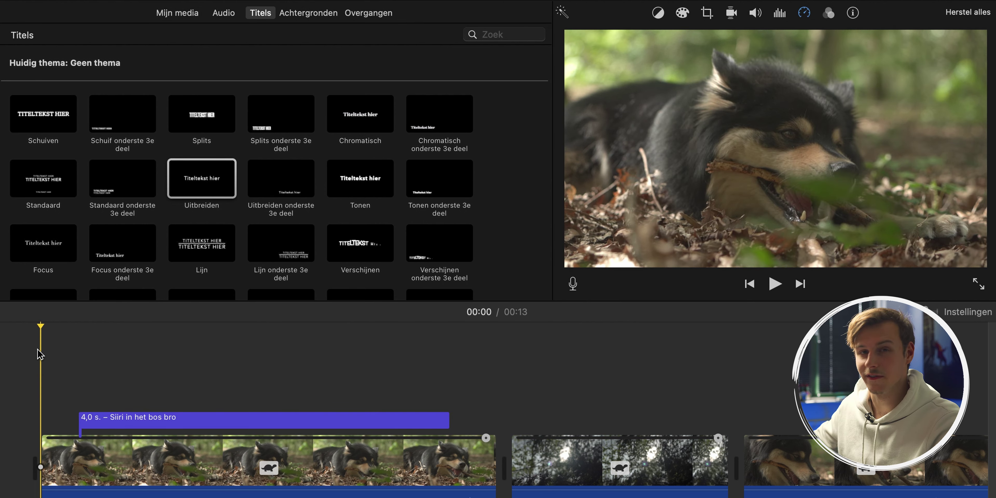
key(space)
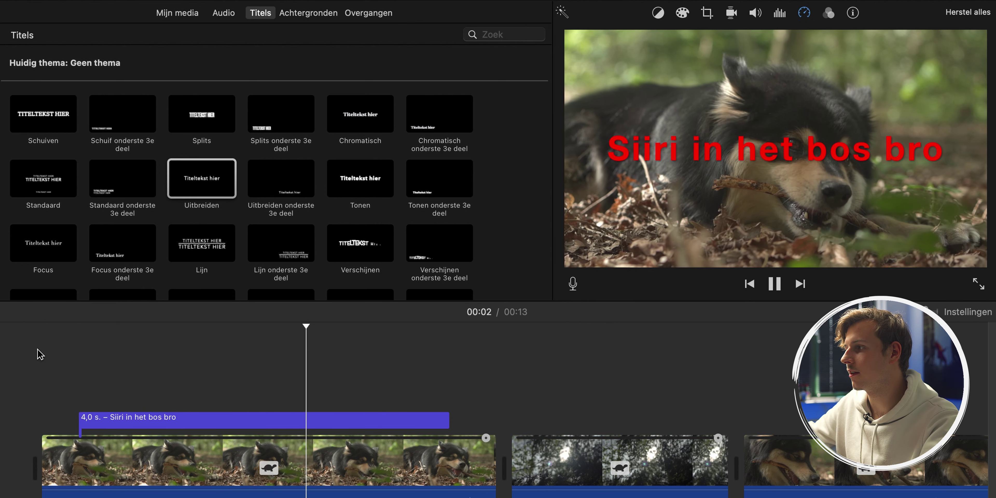
key(space)
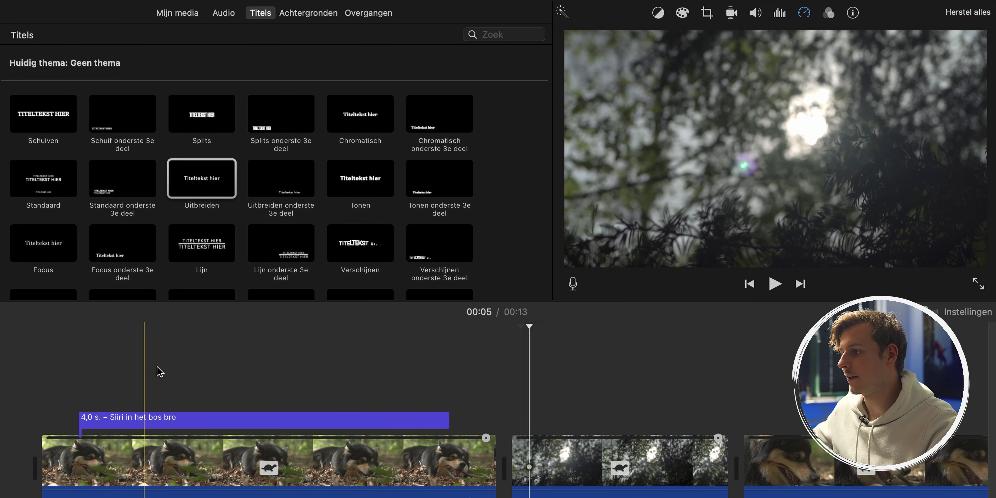
click(436, 418)
scroll(456, 394, right, 3)
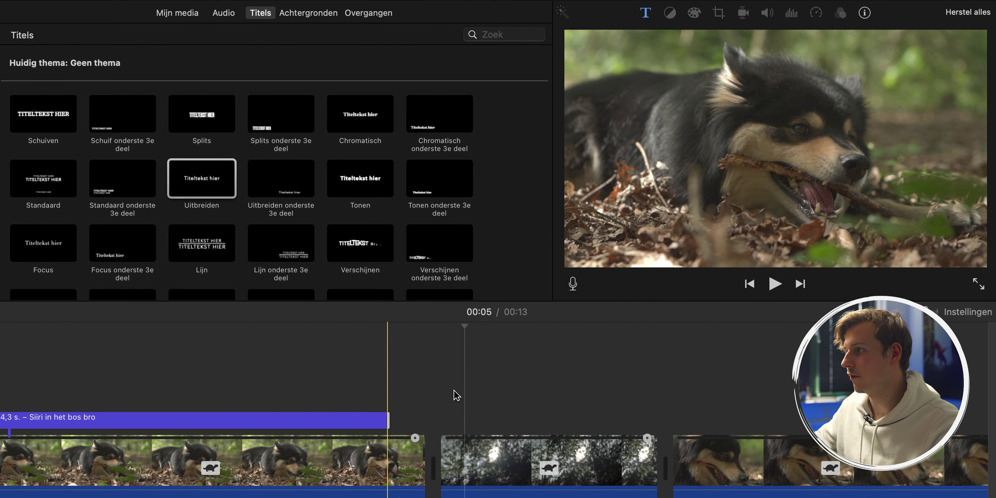
Play back part of the close-up dog clip that follows the tree clip.
click(702, 396)
key(space)
scroll(696, 395, right, 3)
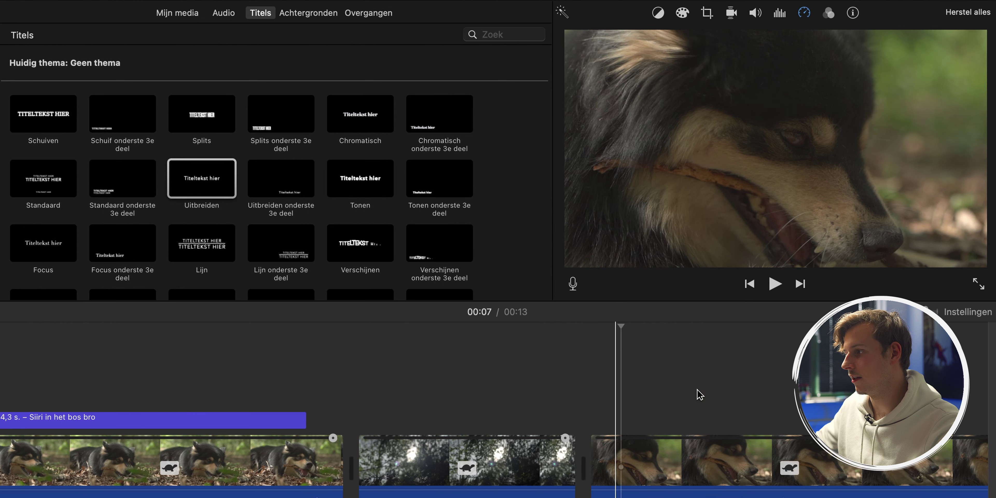
key(space)
Browse the backgrounds and add Diagonale lijnen after the last clip in the timeline.
key(super+minus)
key(super+minus)
key(super+minus)
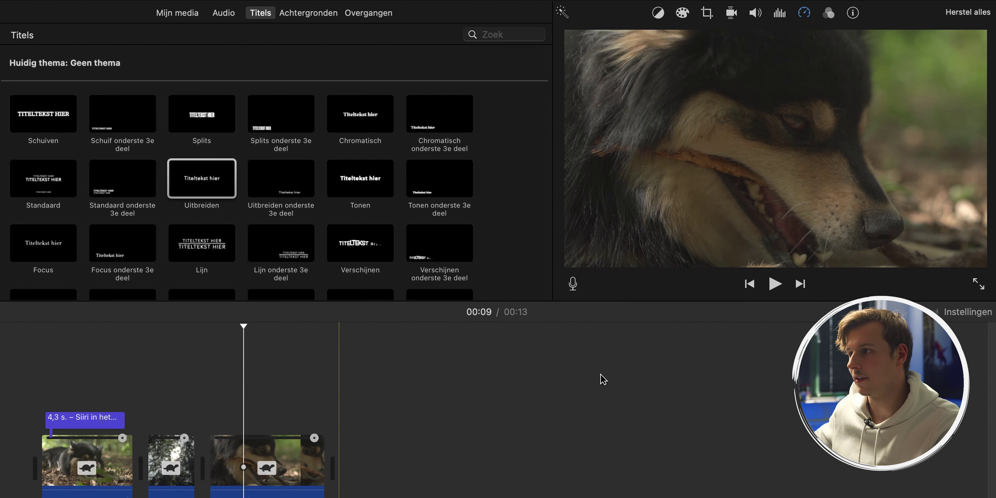
click(308, 13)
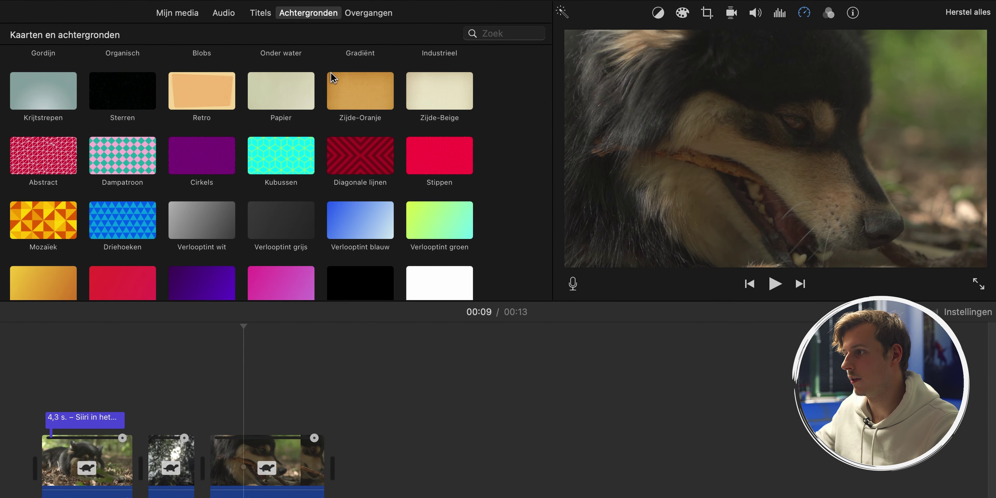
scroll(306, 176, down, 4)
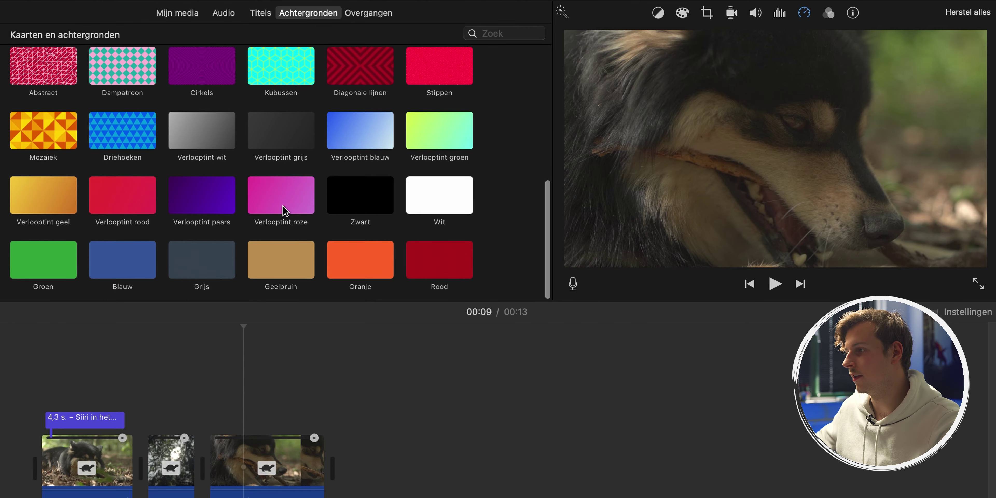
scroll(293, 203, up, 6)
scroll(293, 208, down, 4)
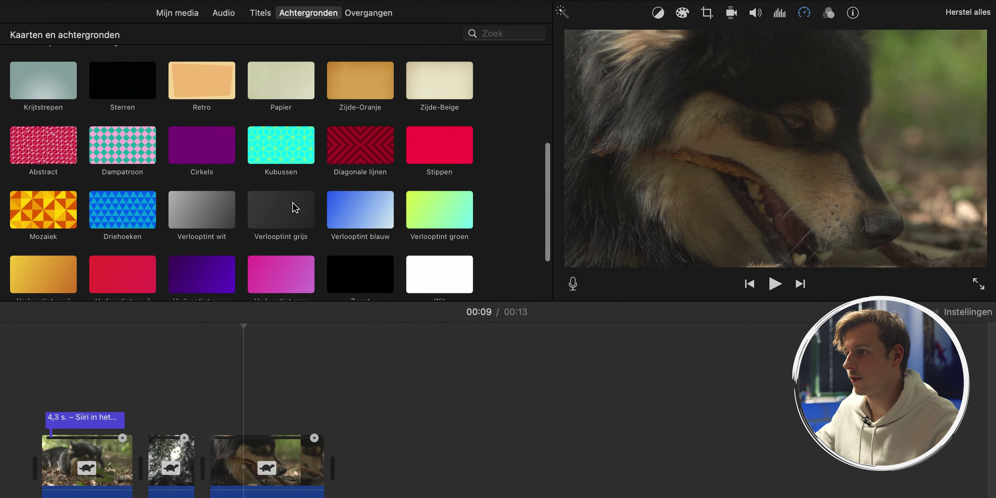
drag(346, 152, 457, 478)
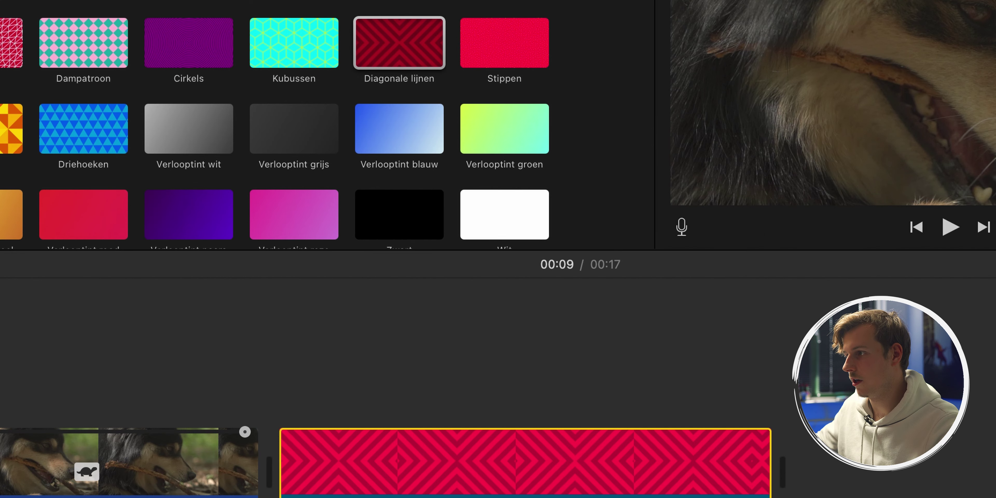
Add a 4-second title above the Diagonale lijnen background, reading "Titeltekst hier bro" in blue.
key(super+3)
drag(363, 172, 340, 396)
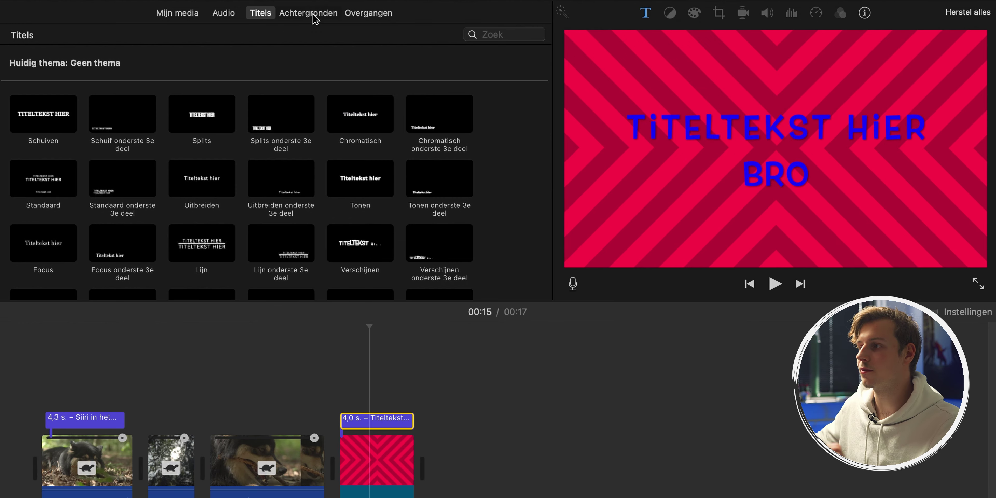
Preview the Rechts vegen transition and place it between the tree clip and the close-up dog clip.
click(309, 14)
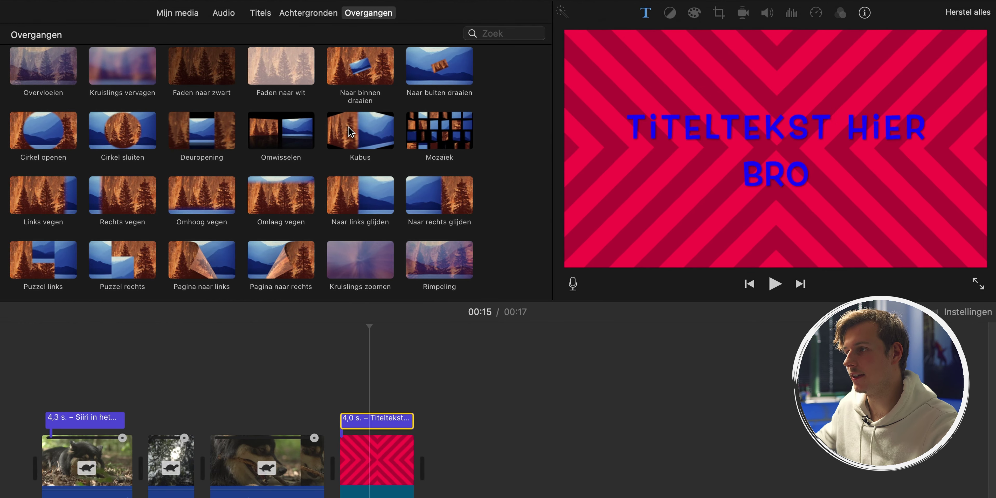
click(193, 373)
key(super+equal)
key(super+equal)
key(super+equal)
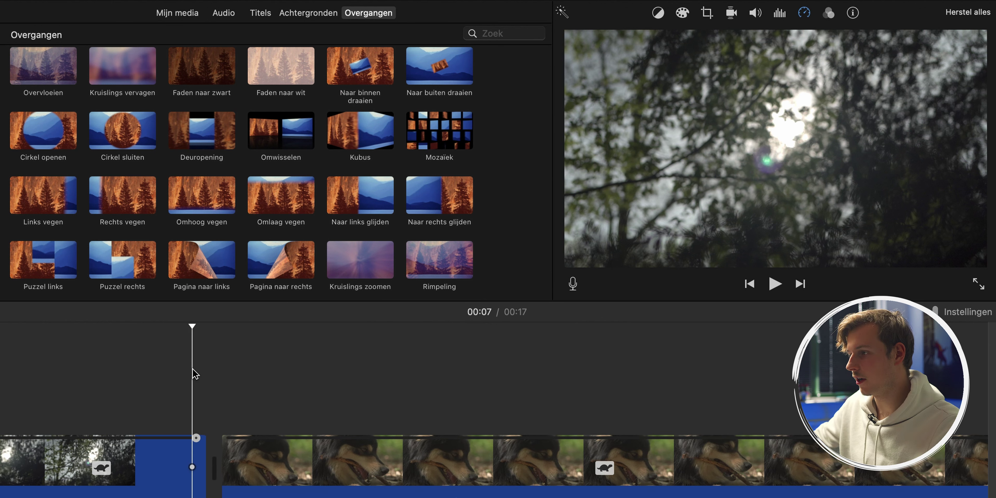
click(292, 468)
click(518, 464)
click(400, 463)
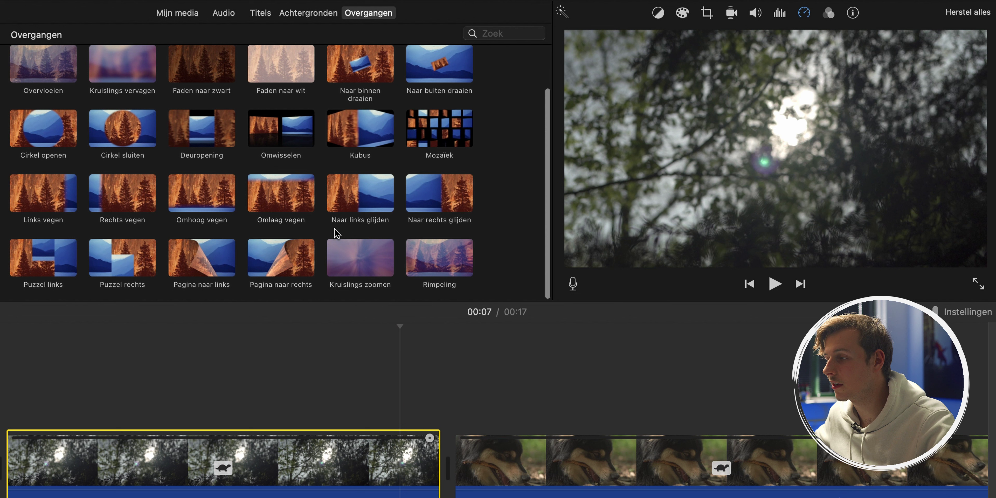
click(111, 204)
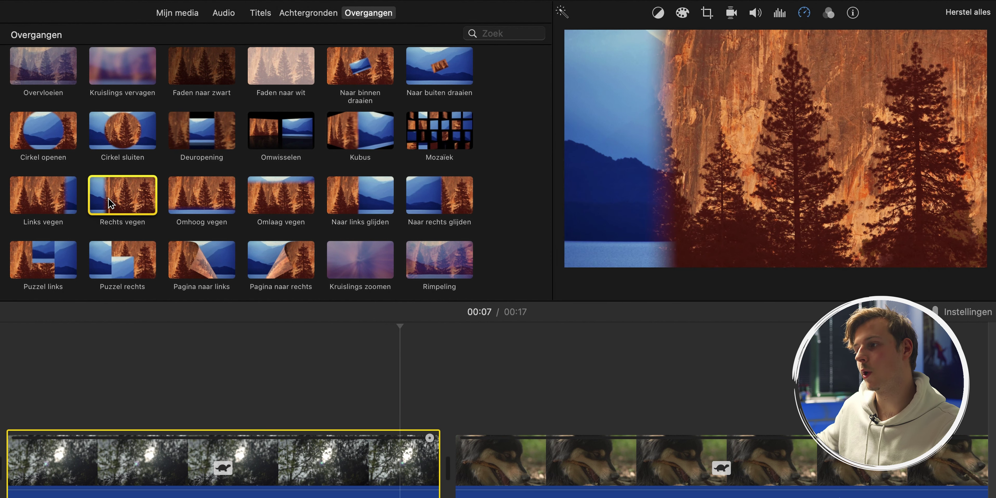
drag(111, 205, 356, 469)
Play back the Rechts vegen transition from the tree clip into the close-up dog clip.
click(156, 407)
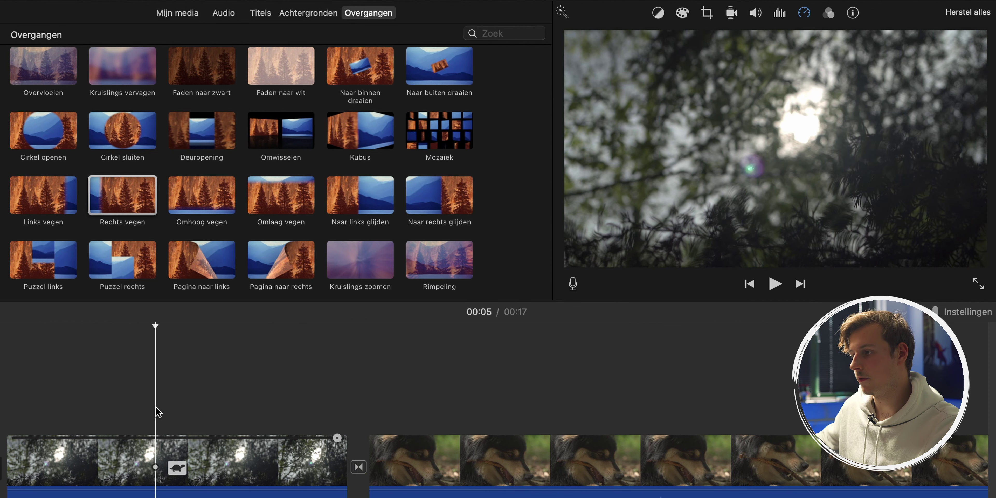
key(space)
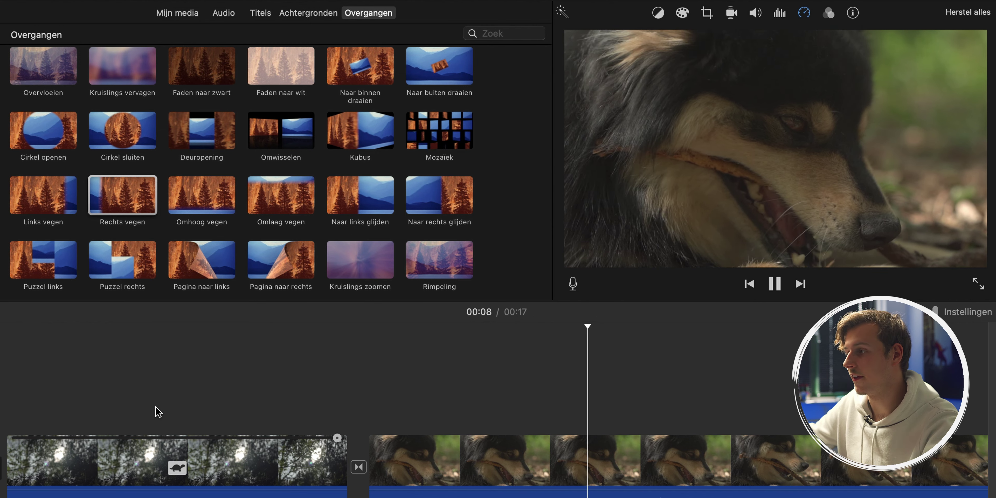
key(space)
key(super+minus)
key(super+minus)
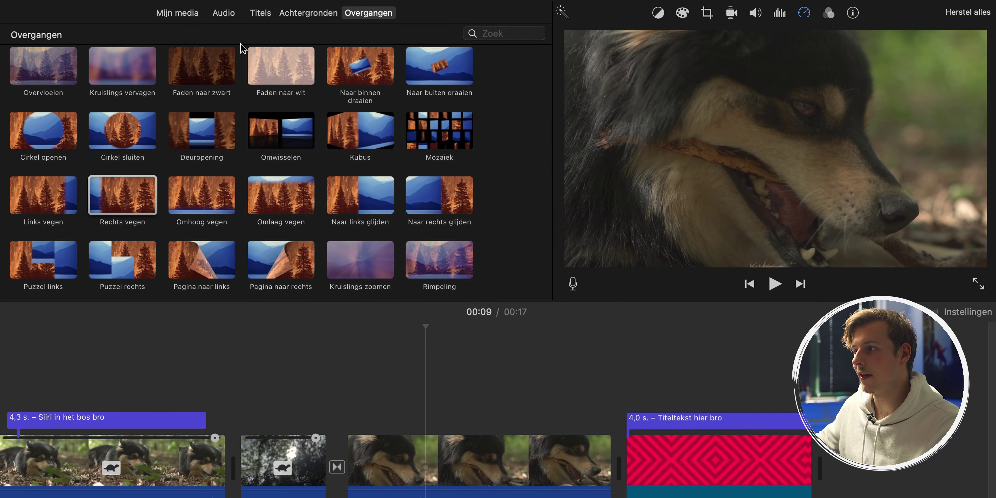
Return to the project media, and hide and reshow the media browser.
click(177, 13)
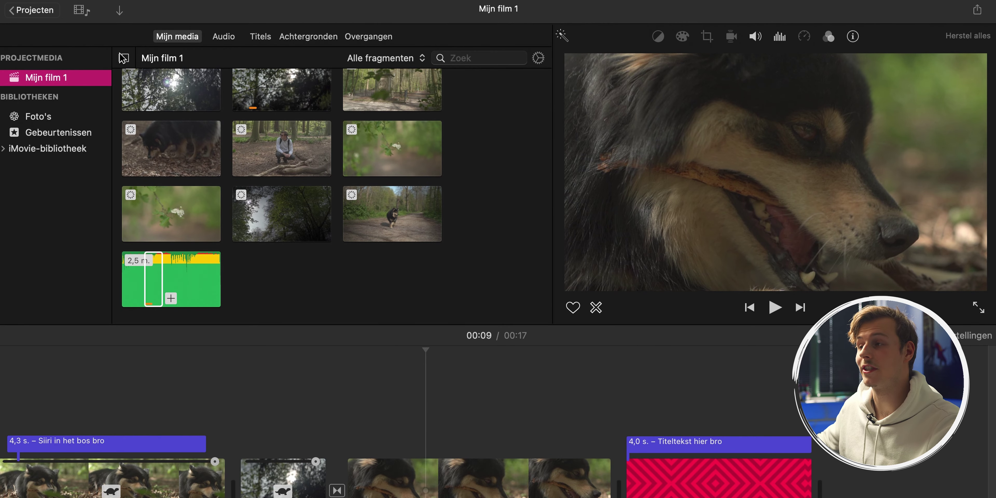
click(79, 12)
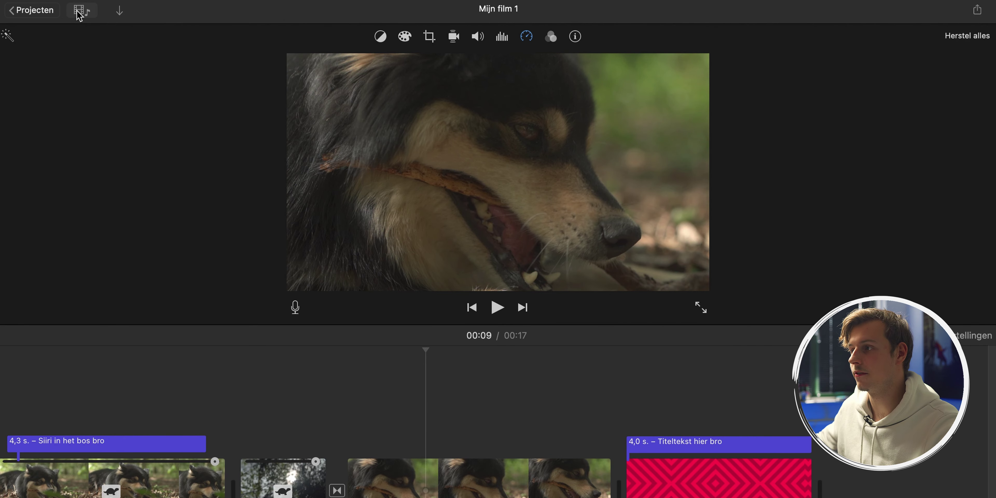
click(79, 12)
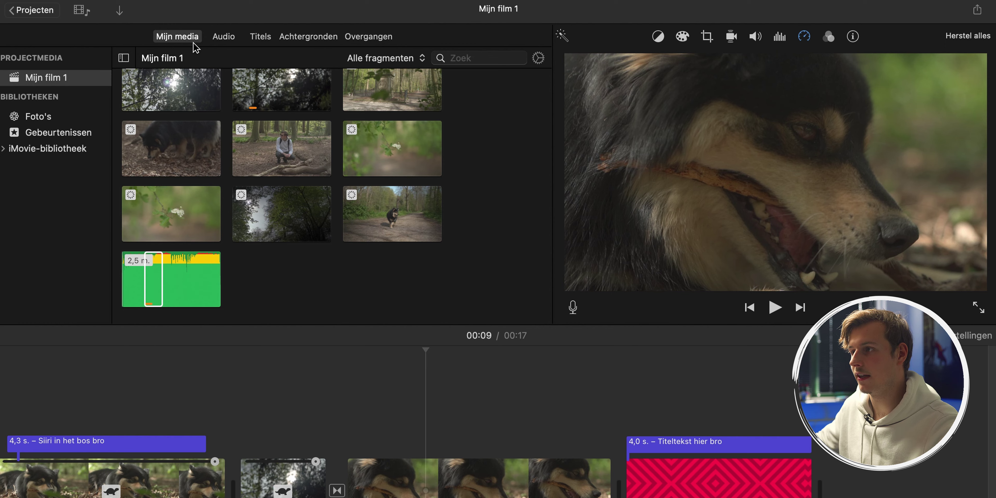
Enlarge the viewer area with the media browser hidden, and show the media browser again.
click(79, 11)
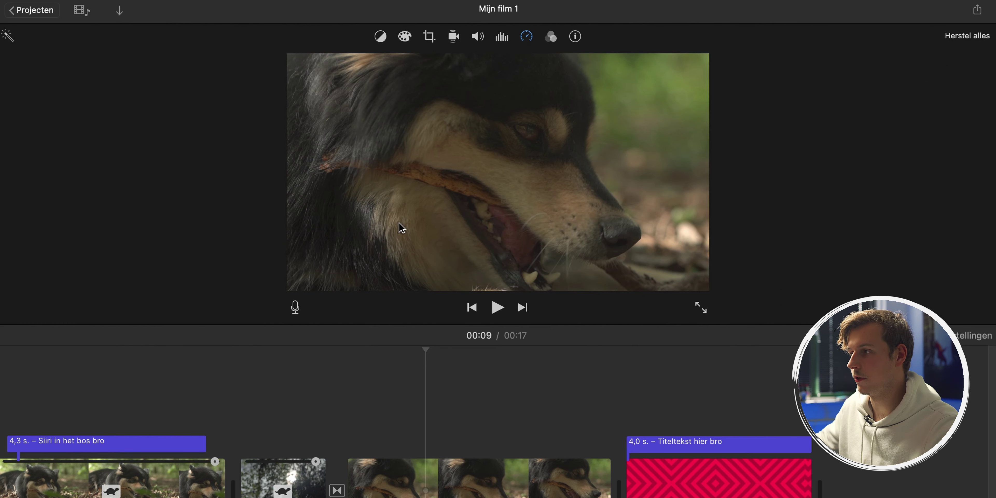
scroll(126, 418, down, 3)
click(63, 442)
drag(251, 325, 282, 357)
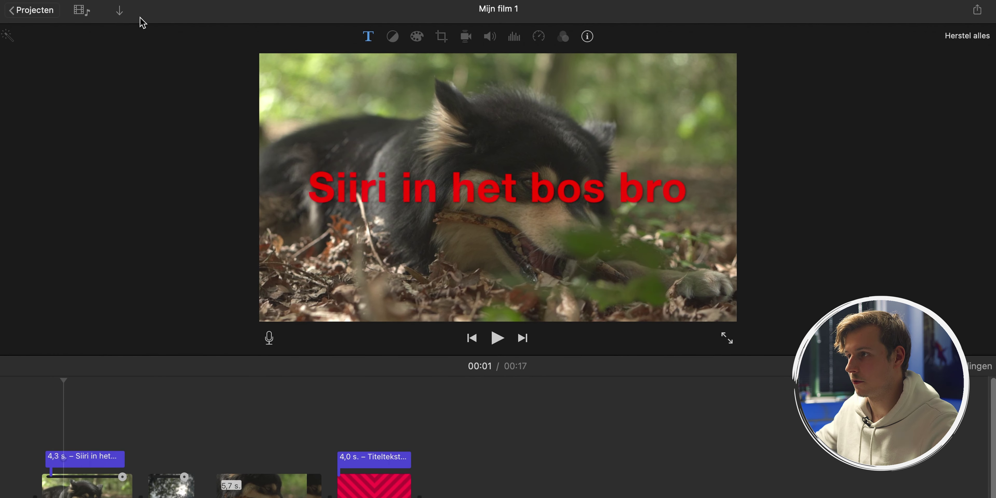
click(80, 11)
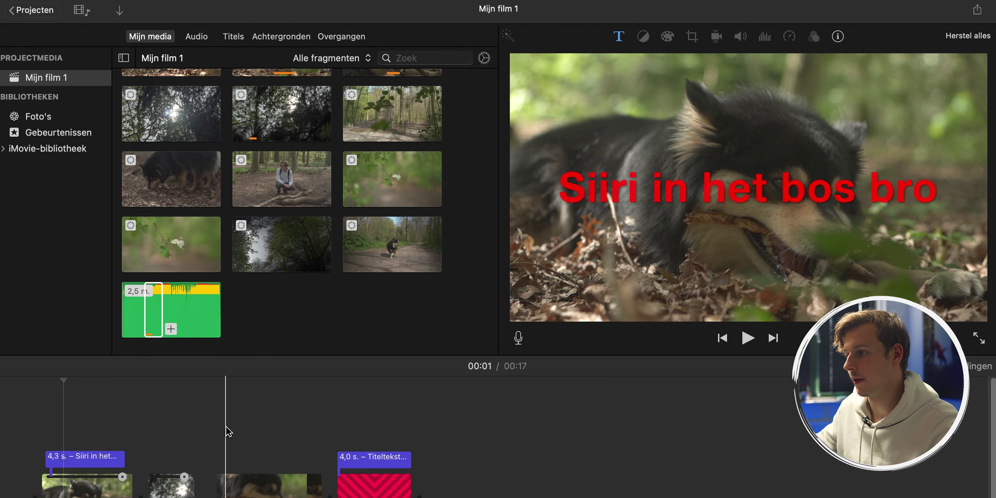
Select the opening "Siiri in het bos bro" title in the timeline, about 3 seconds into the film.
click(218, 429)
key(super+equal)
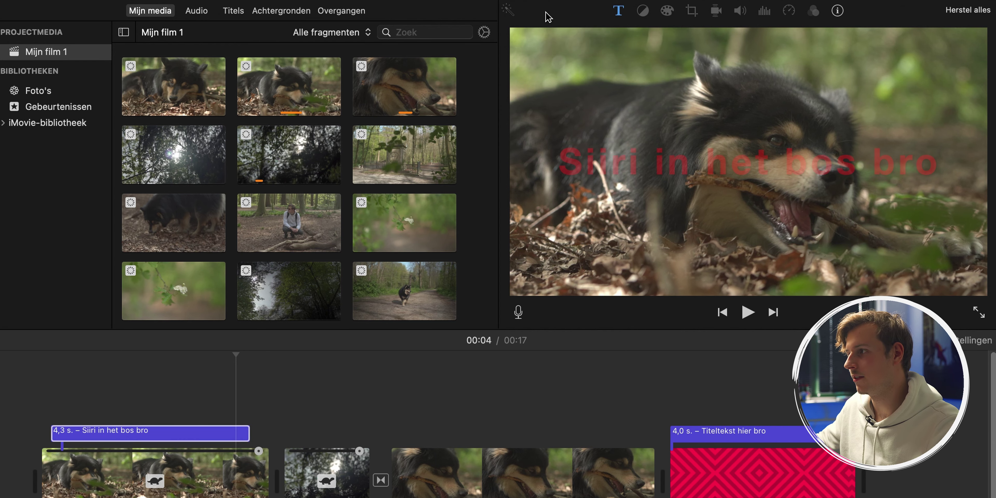
click(209, 433)
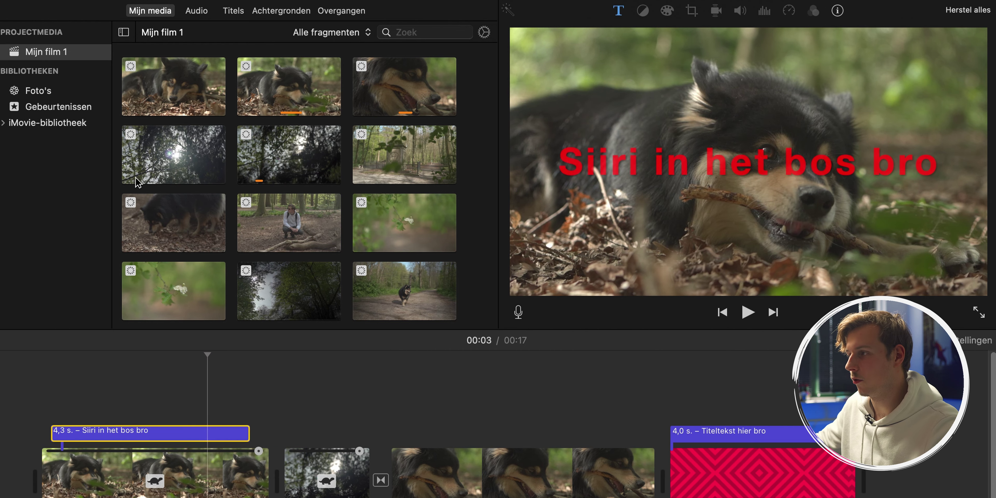
Try automatic enhancement and a reset of all adjustments on the opening dog clip, and undo the reset.
click(209, 476)
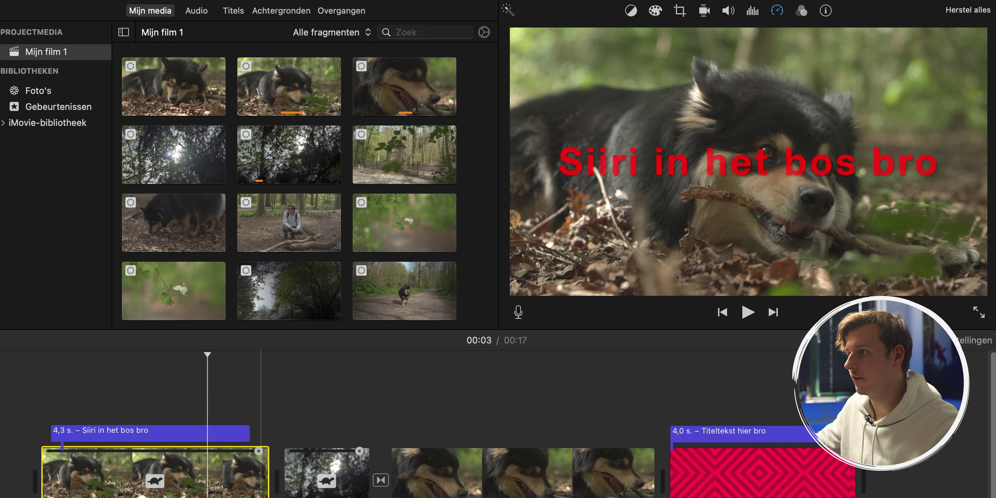
click(507, 11)
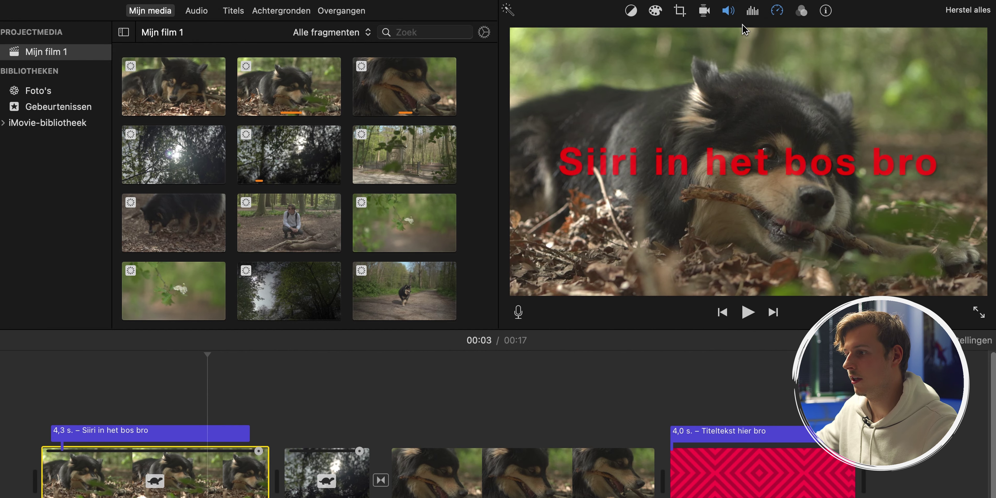
click(962, 12)
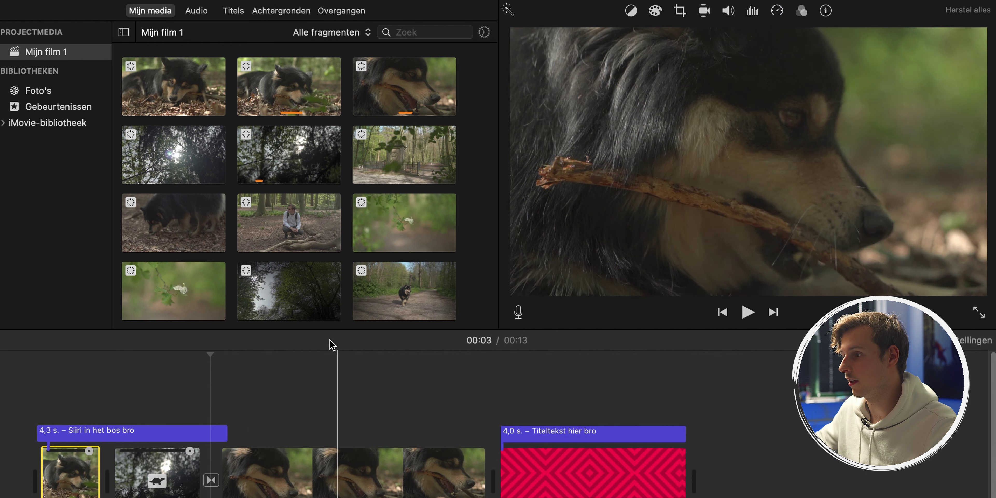
key(super+z)
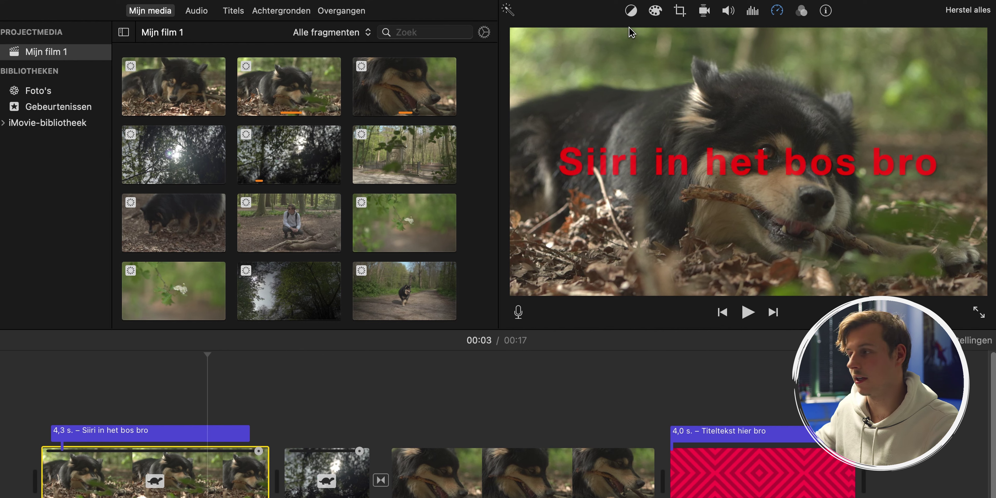
click(329, 319)
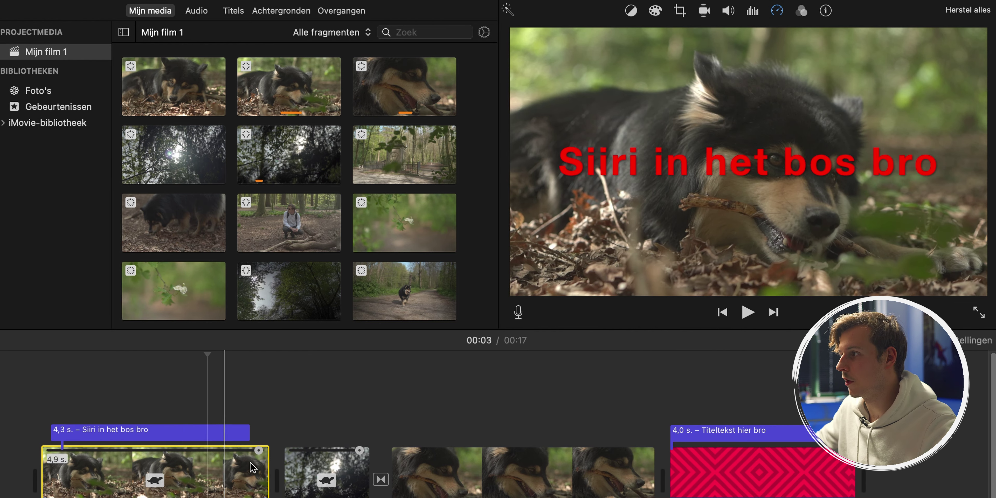
Try the Automatisch colour balance on the opening dog clip several times, undoing it each time.
click(630, 10)
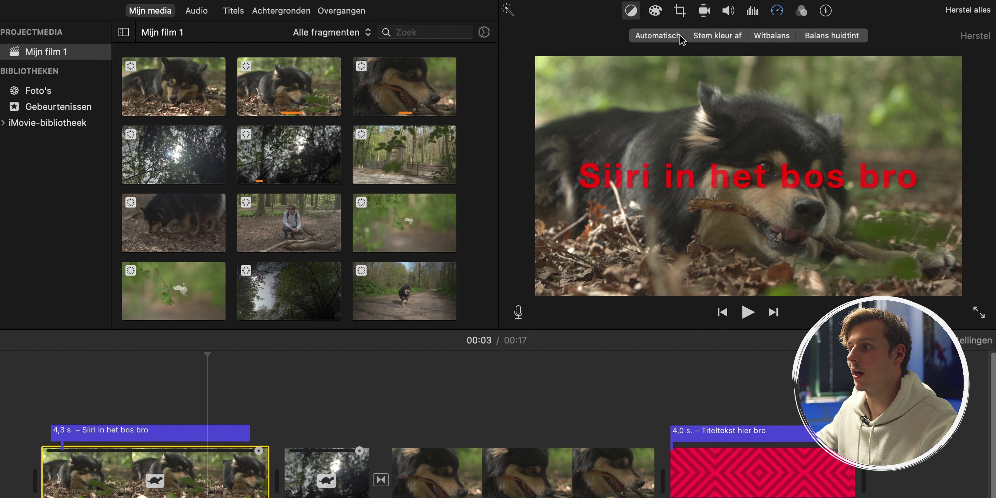
click(664, 39)
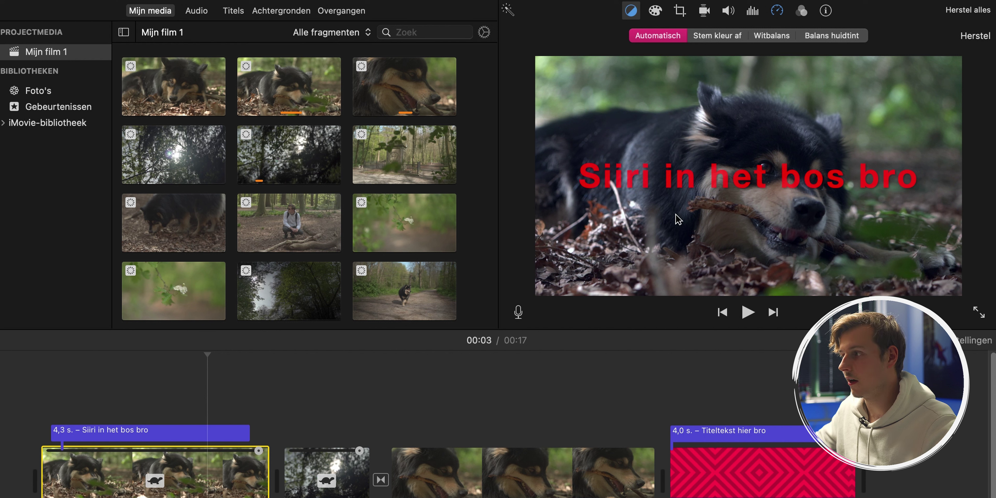
key(super+z)
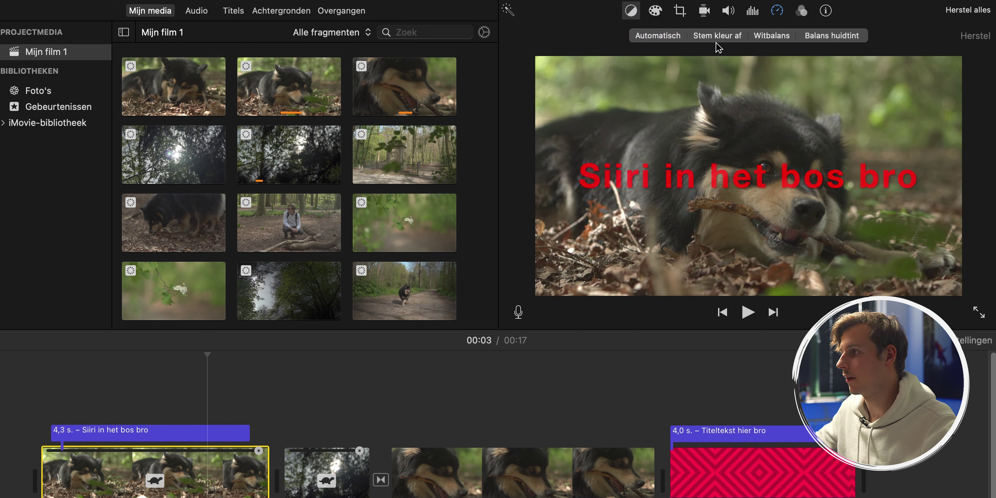
click(659, 38)
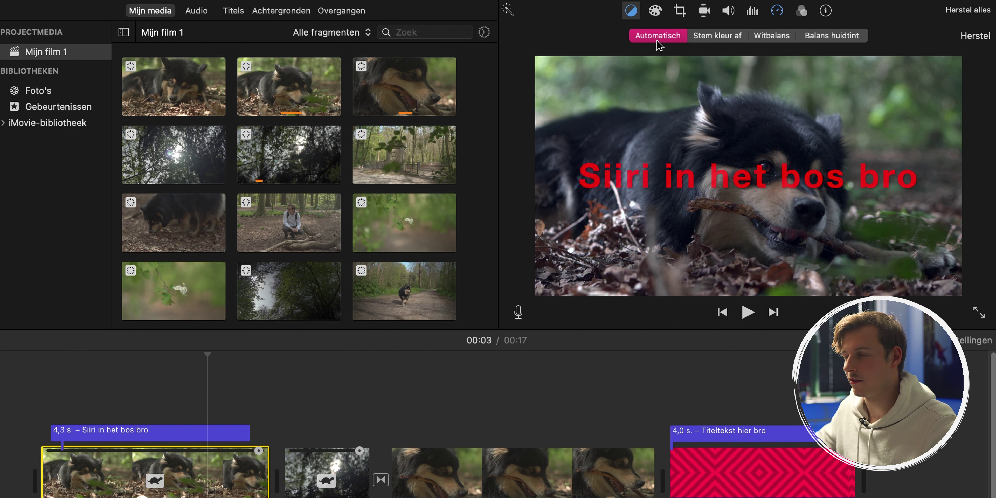
key(super+z)
click(653, 38)
key(super+z)
Try Stem kleur af on the opening clip, using the white flower clip as the colour reference.
click(715, 38)
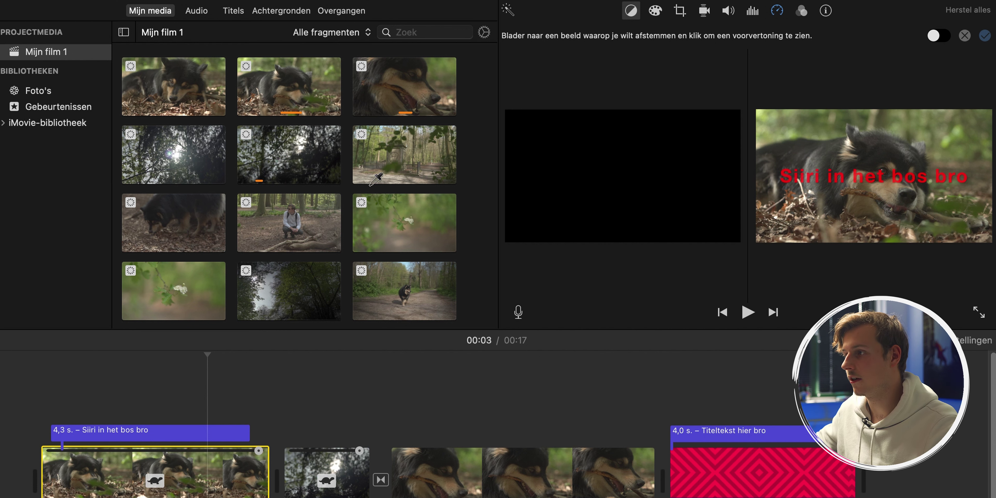
scroll(387, 182, down, 3)
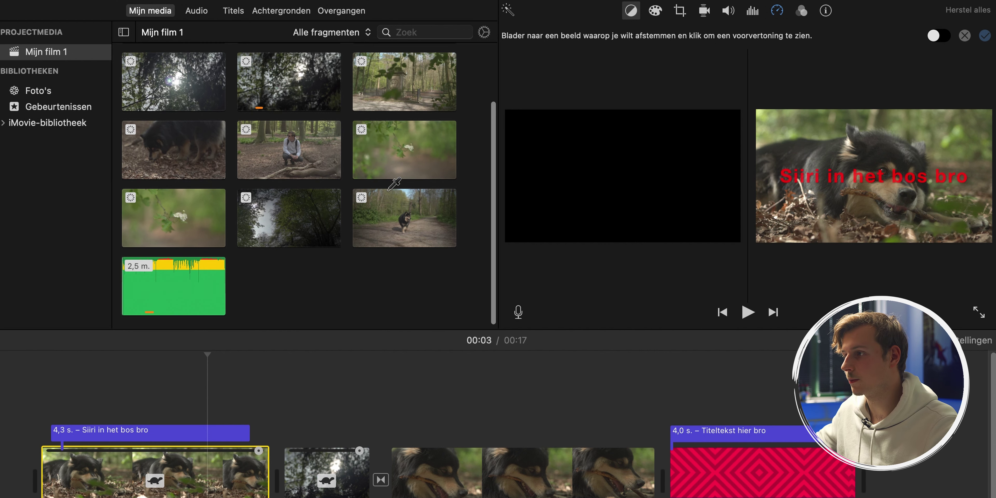
click(180, 219)
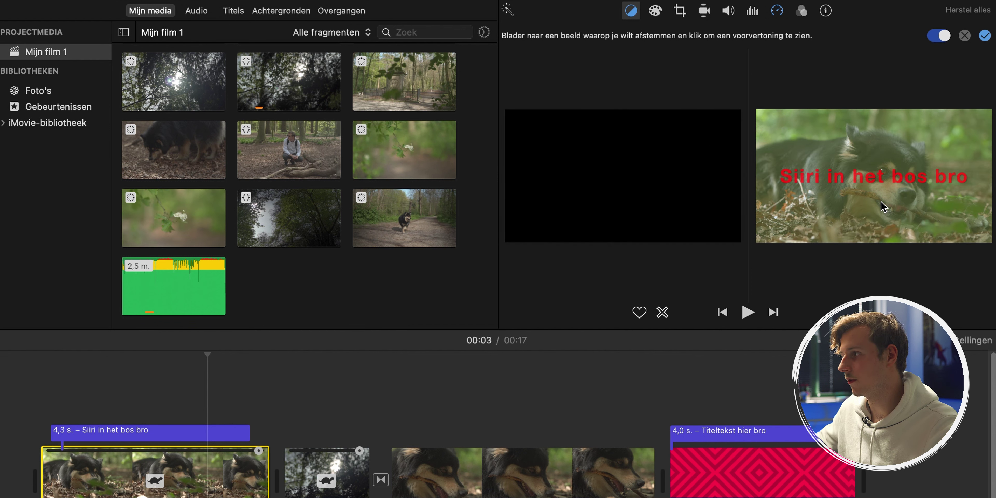
click(190, 149)
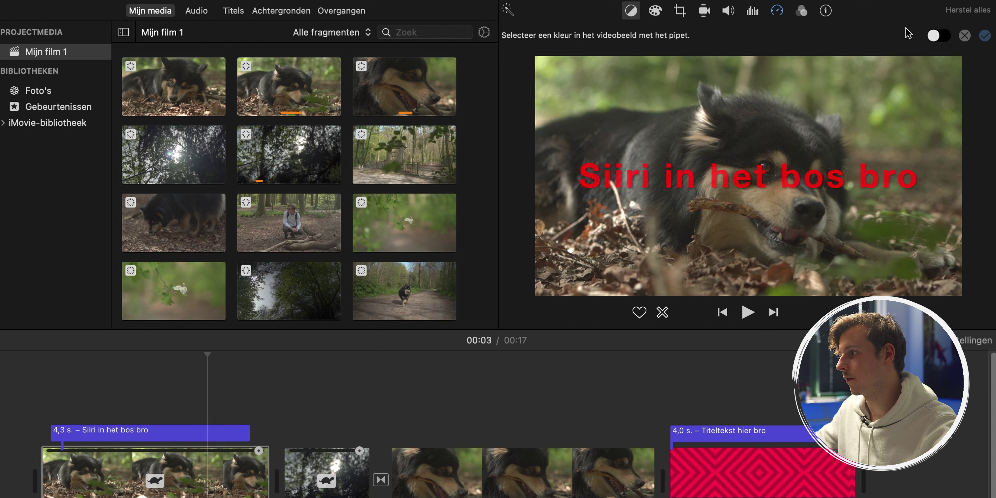
Cancel the white balance colour picking, and open and cancel the Balans huidtint adjustment.
click(964, 36)
click(835, 37)
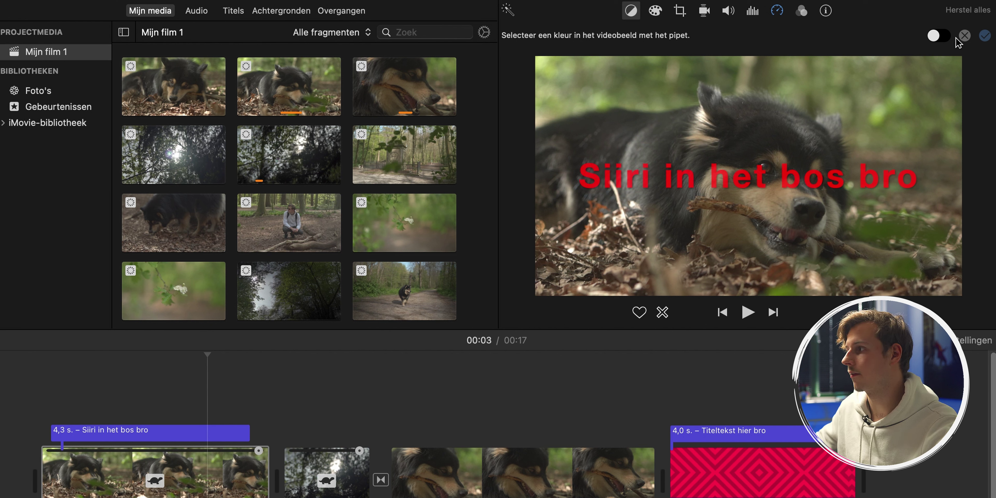
click(964, 35)
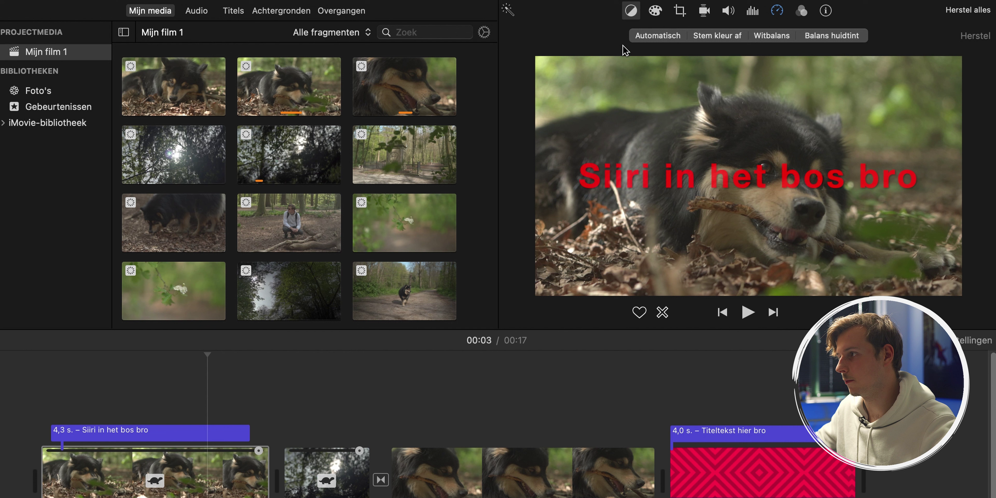
Raise the opening clip's contrast slightly with colour correction, and enlarge the viewer with the media browser hidden.
click(655, 11)
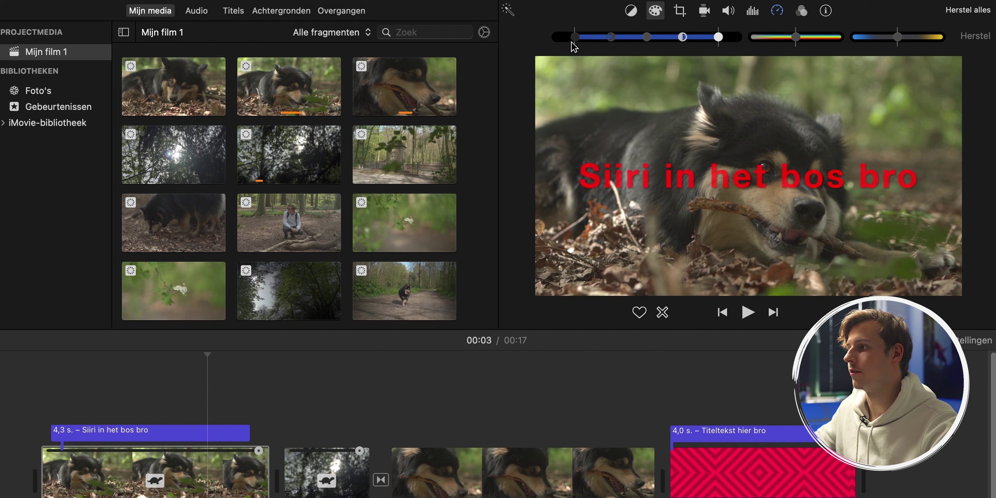
drag(682, 42, 692, 40)
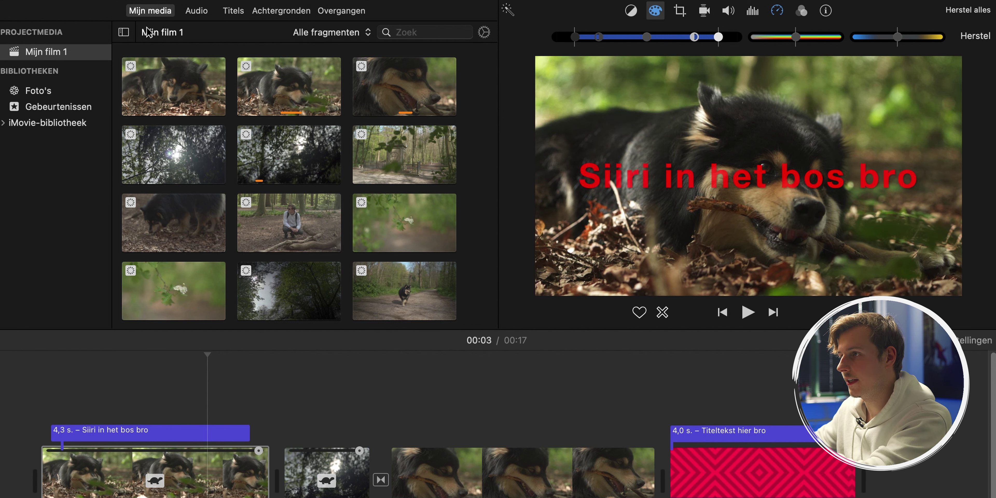
click(150, 11)
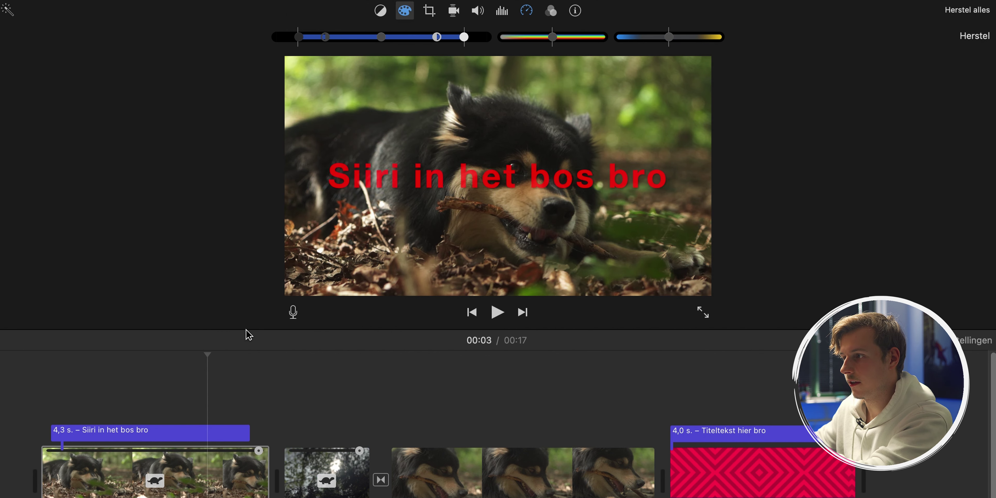
drag(252, 335, 253, 448)
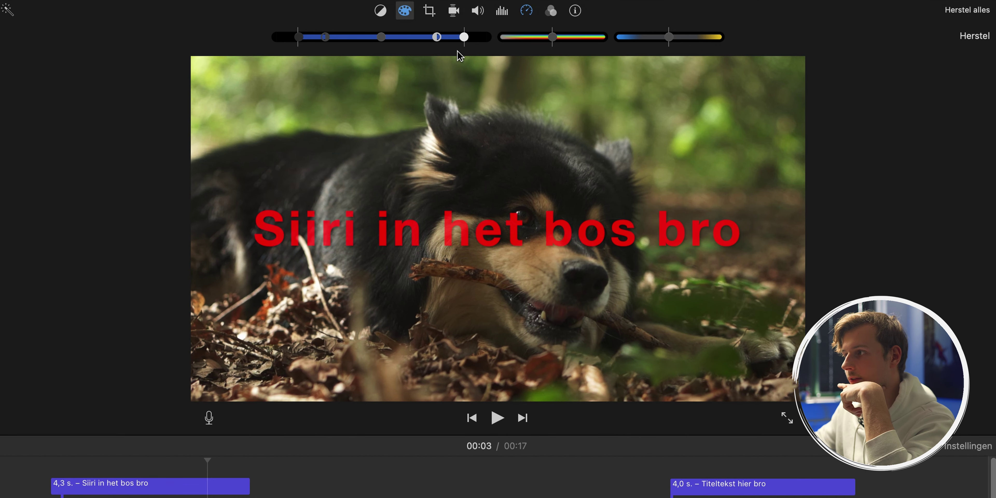
Try an extreme contrast on the opening clip, and reset its colour correction.
drag(438, 38, 487, 38)
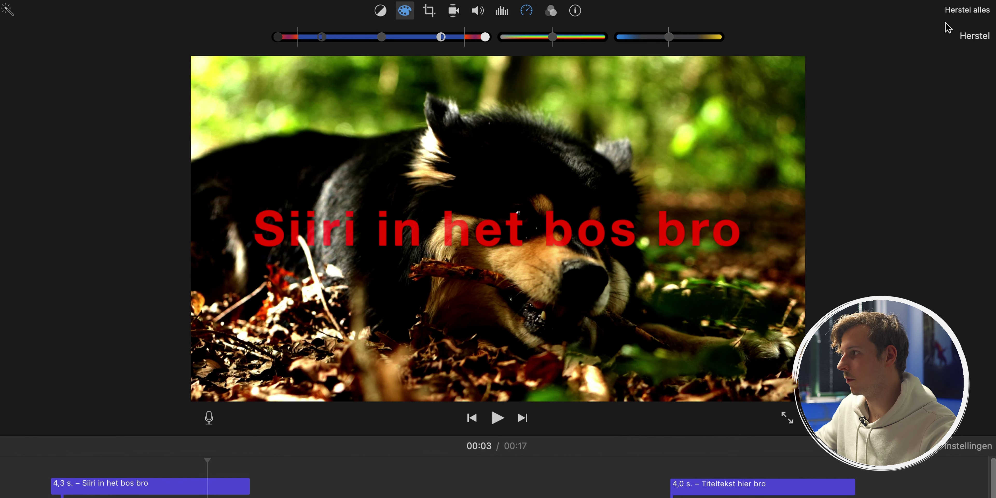
click(977, 36)
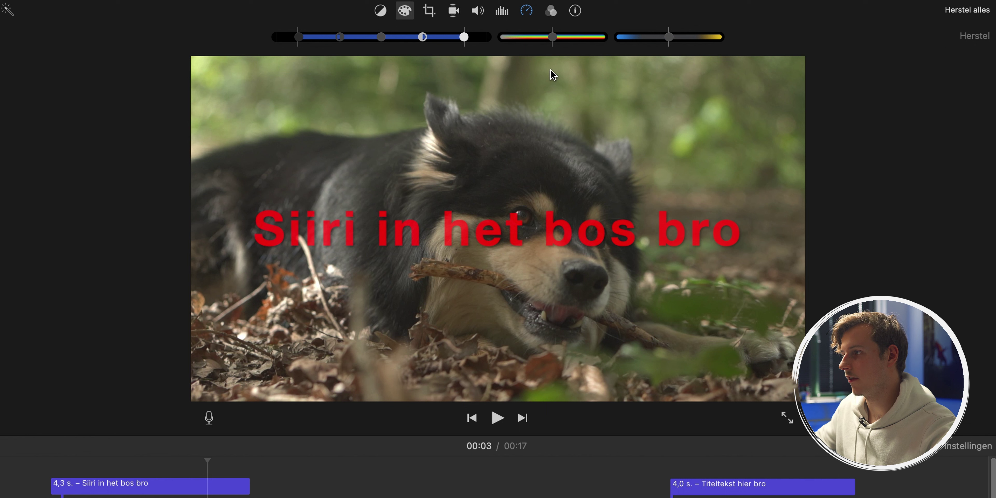
Increase the opening clip's contrast, fine-tune its brightness with deeper blacks, and raise its saturation moderately.
drag(422, 37, 441, 40)
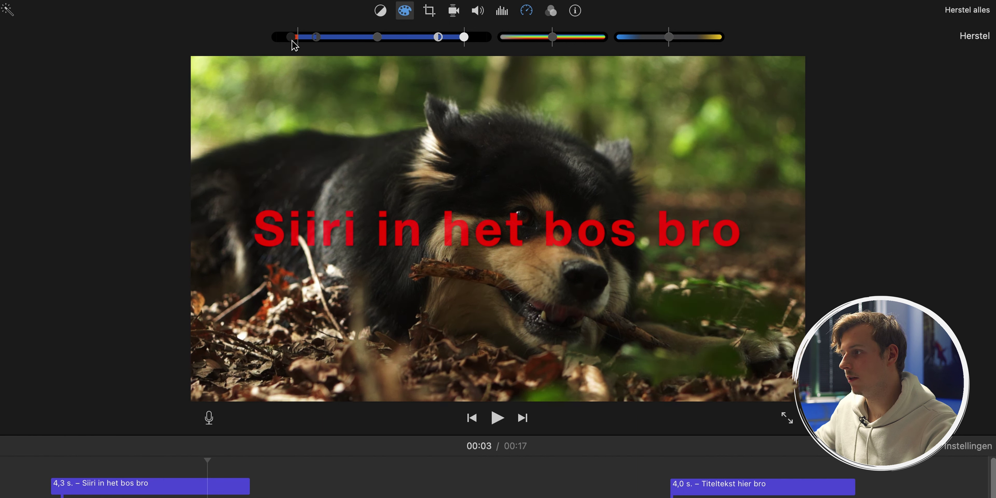
drag(383, 37, 389, 38)
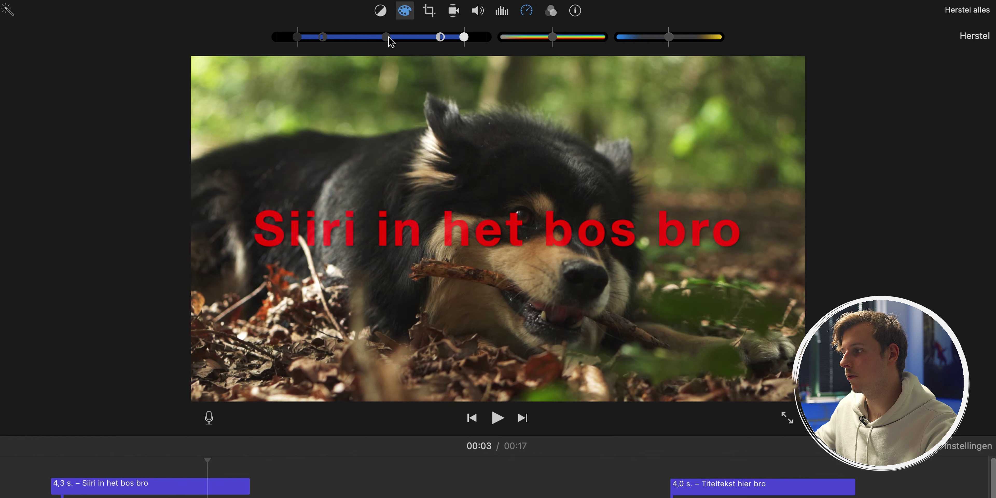
drag(296, 36, 287, 44)
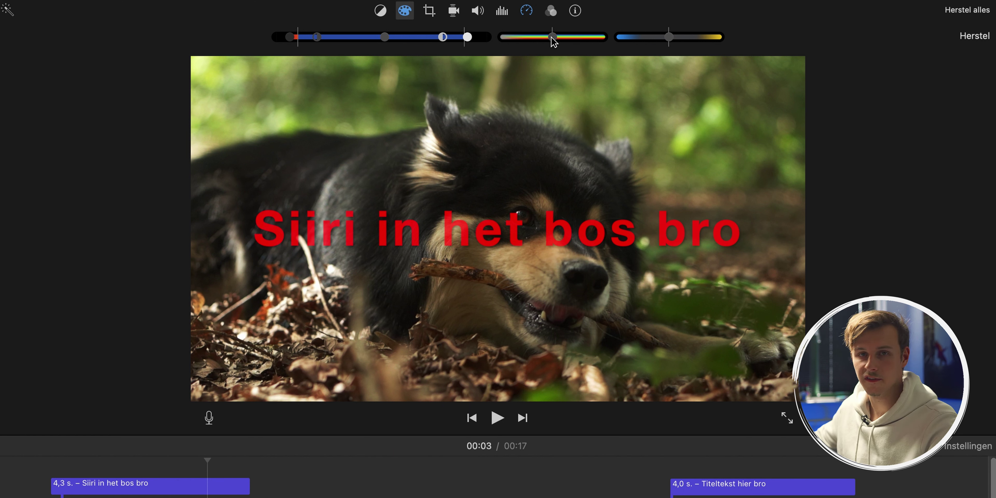
mouse_move(554, 39)
mouse_down()
mouse_move(488, 40)
mouse_move(613, 38)
mouse_move(556, 40)
mouse_move(568, 41)
mouse_up()
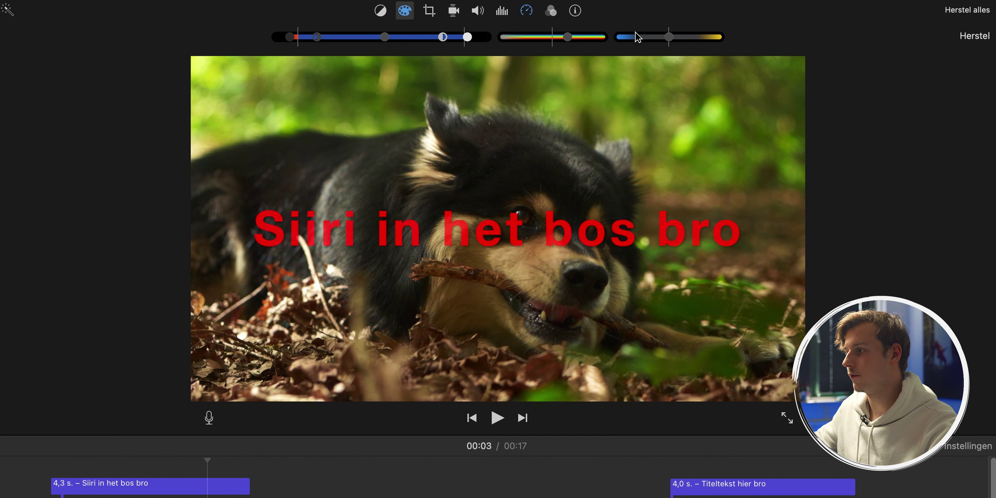
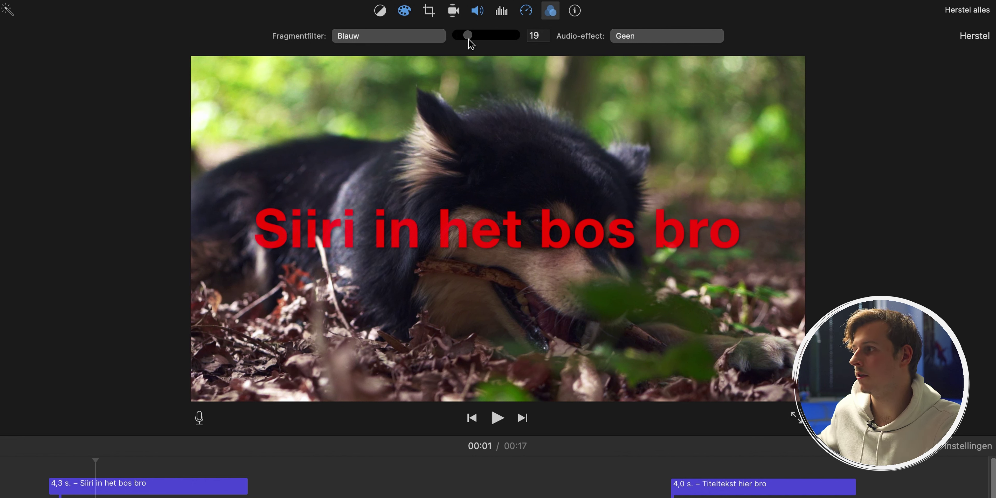
Try a higher intensity for the opening clip's Blauw filter, and undo the change.
drag(468, 39, 597, 33)
key(super+z)
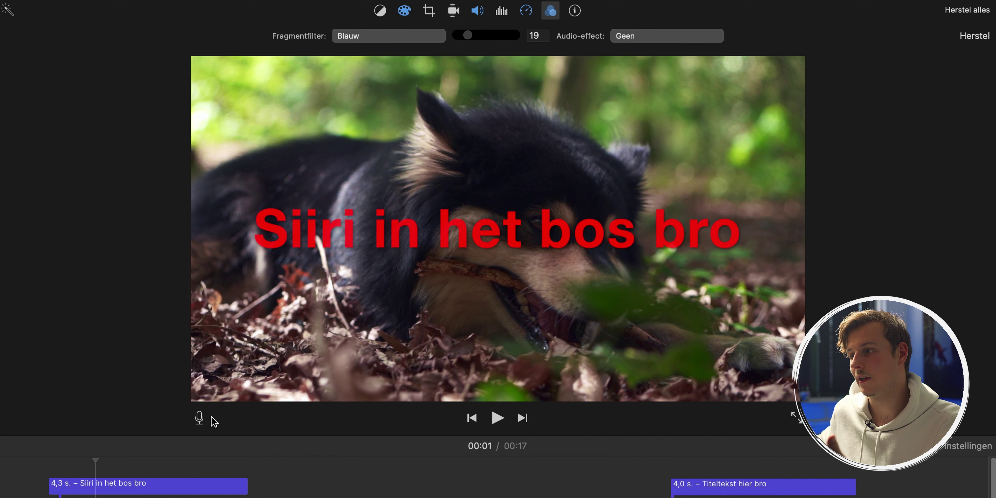
Look through the available clip filters and audio effects for the opening clip, cancelling both choosers.
click(401, 37)
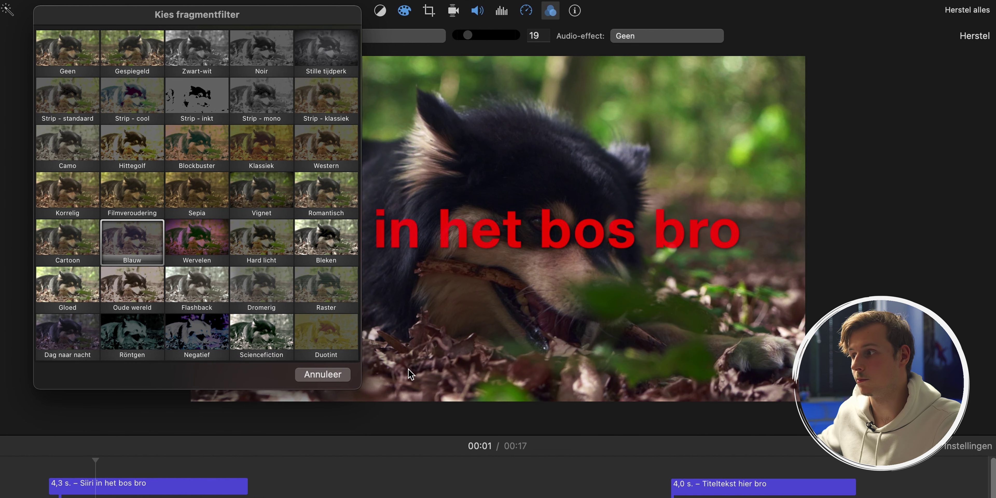
click(320, 375)
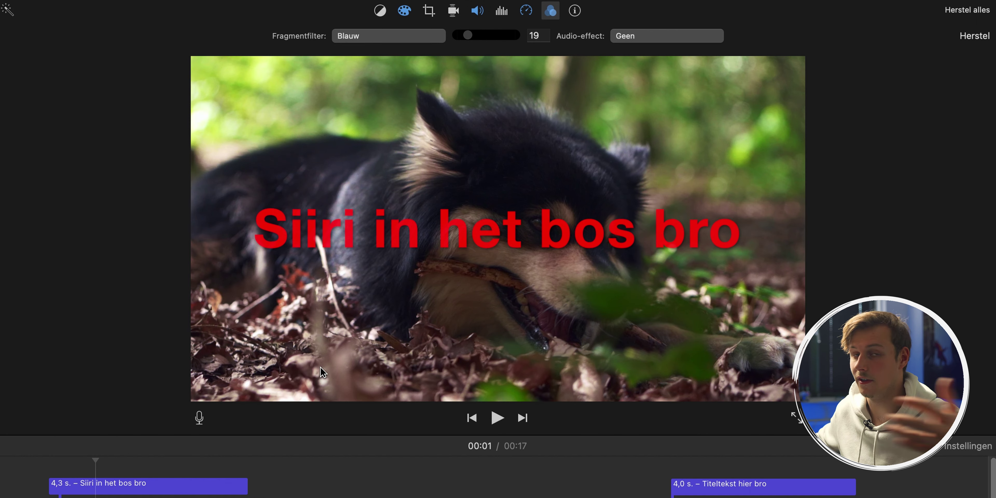
click(634, 34)
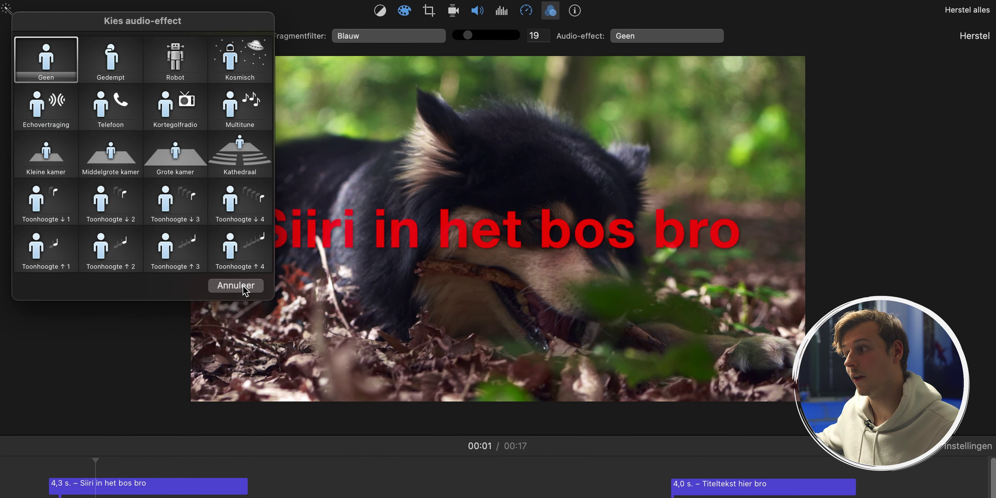
click(236, 285)
Show the opening clip's information, and open its duration for editing without entering a new value.
click(574, 10)
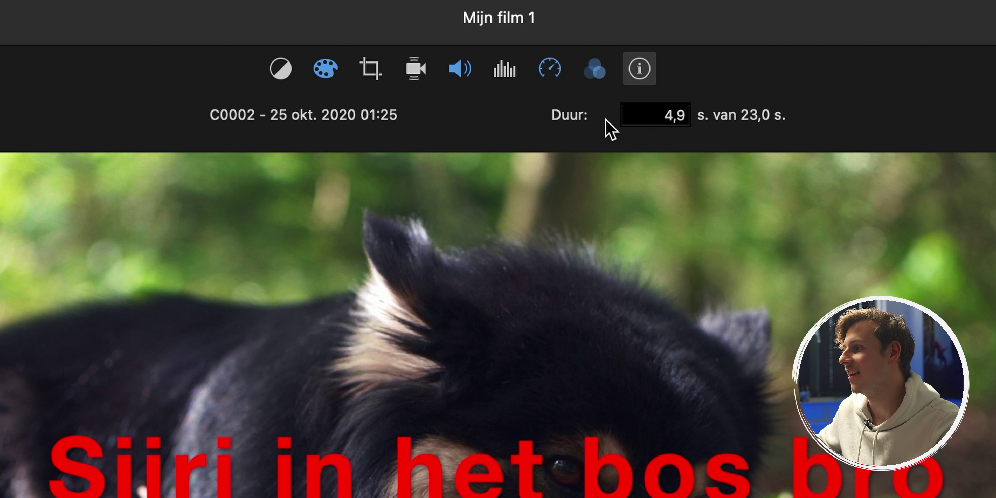
click(671, 116)
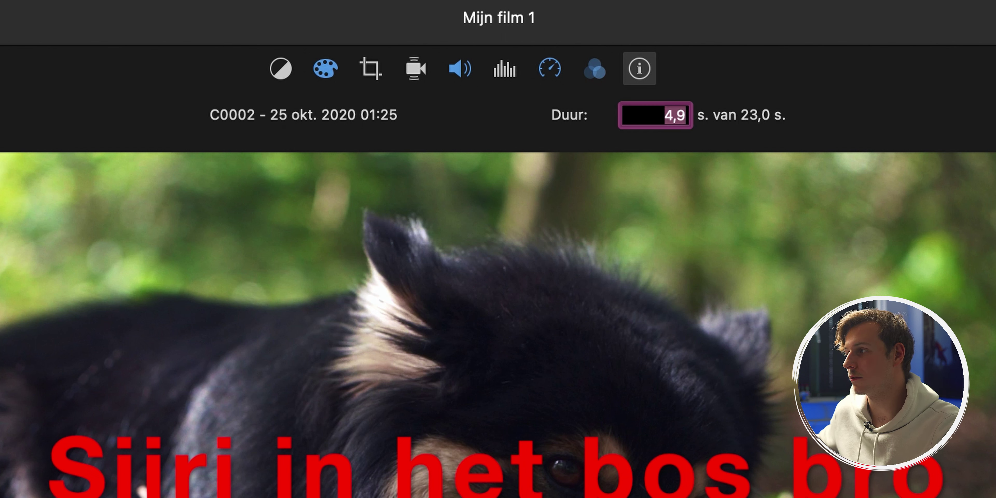
key(Return)
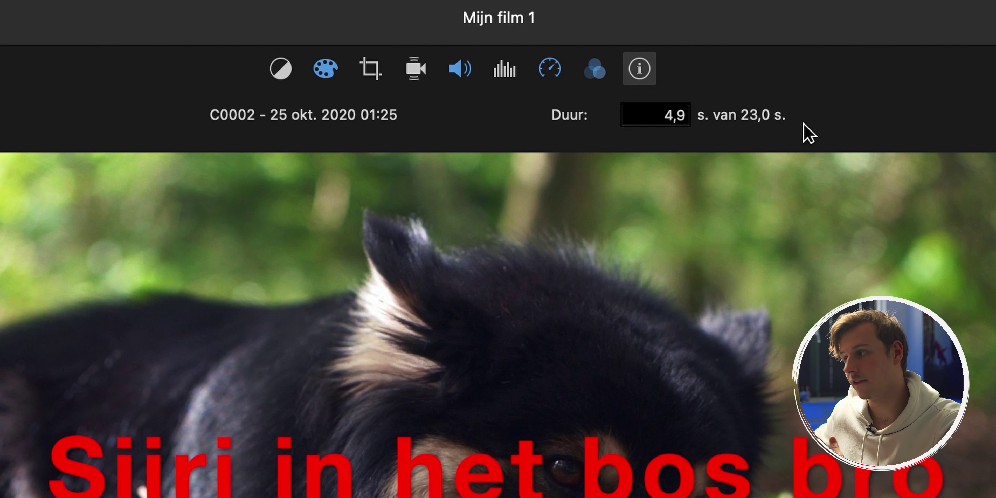
click(668, 117)
key(Return)
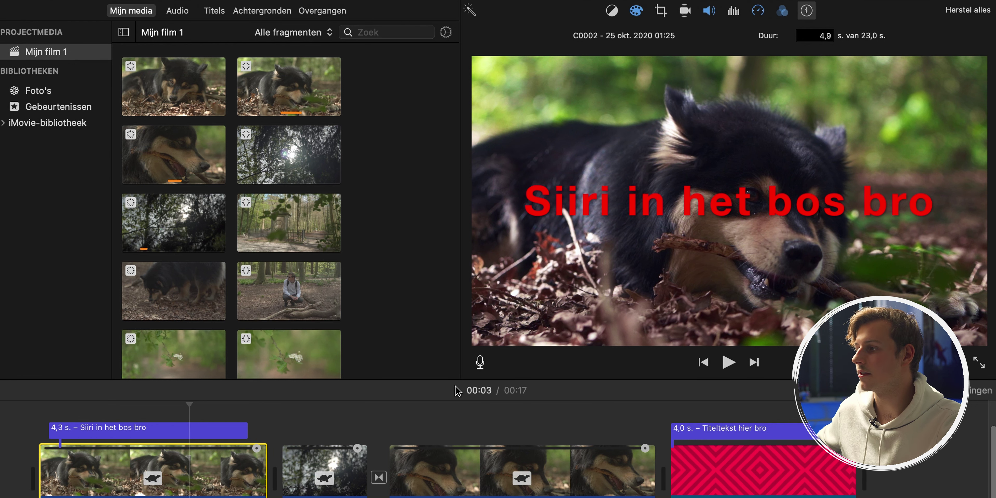
Open the voiceover recorder and start recording narration over the opening clip.
key(v)
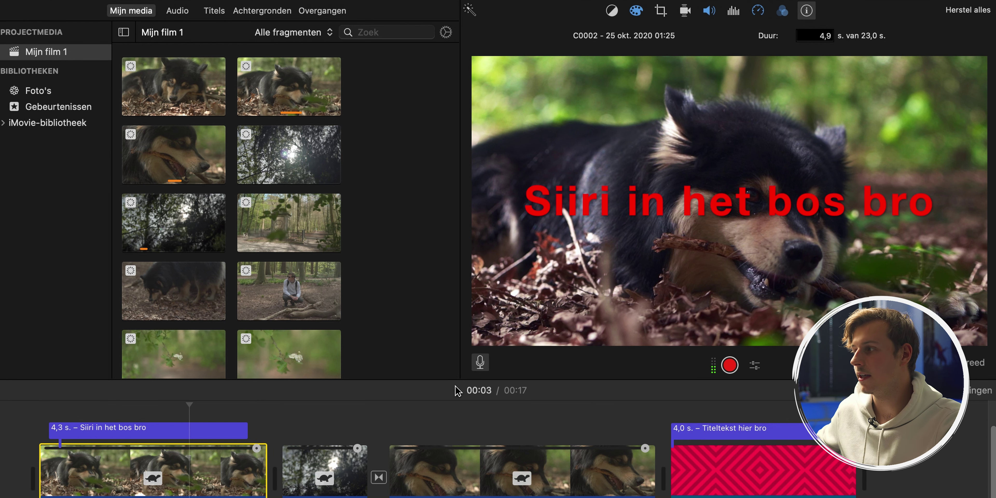
click(729, 365)
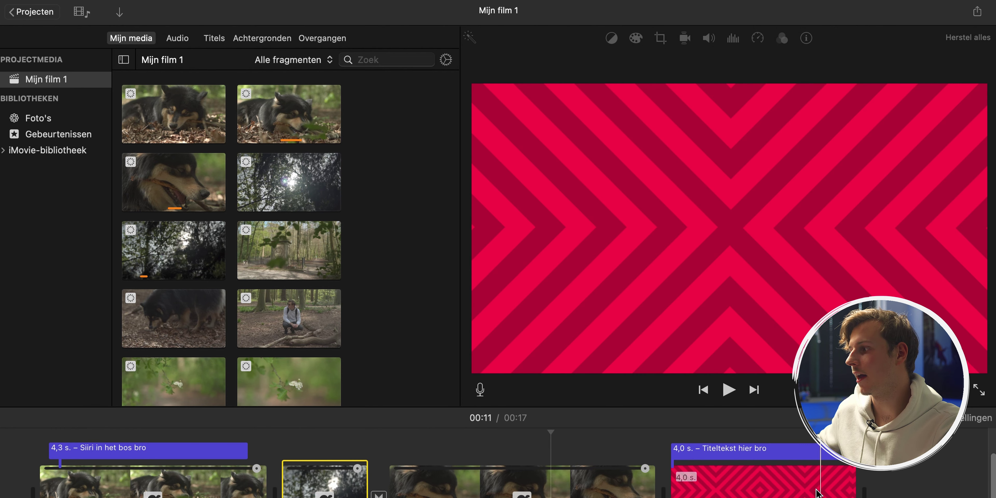
Save the film's current frame, the dog chewing a stick, as an image.
click(977, 19)
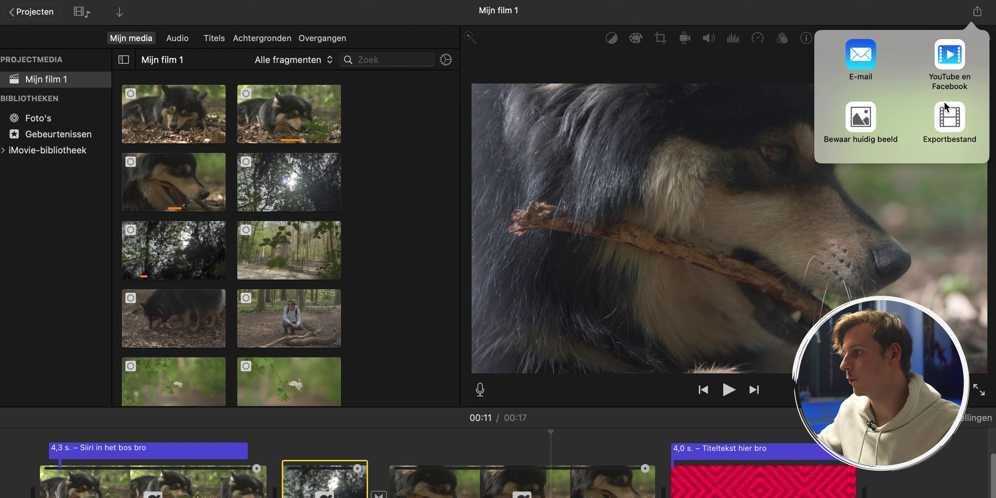
click(599, 244)
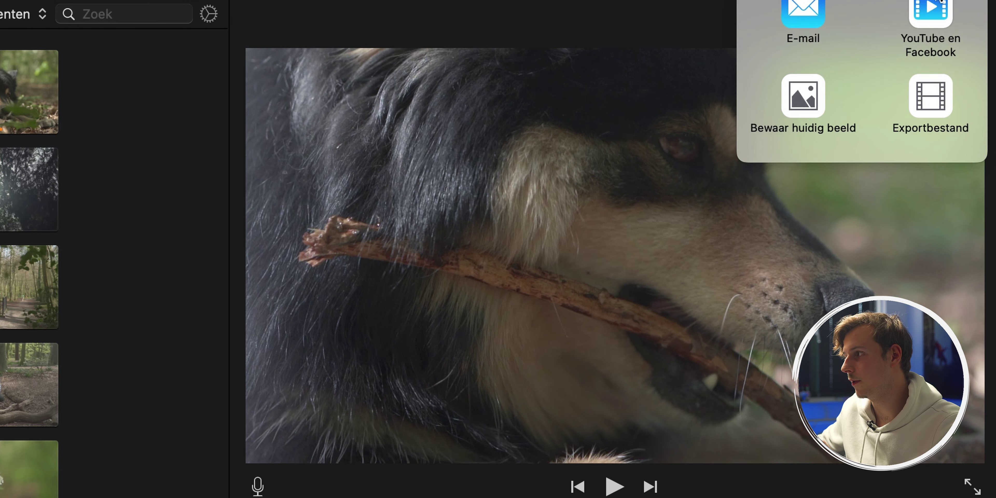
click(799, 101)
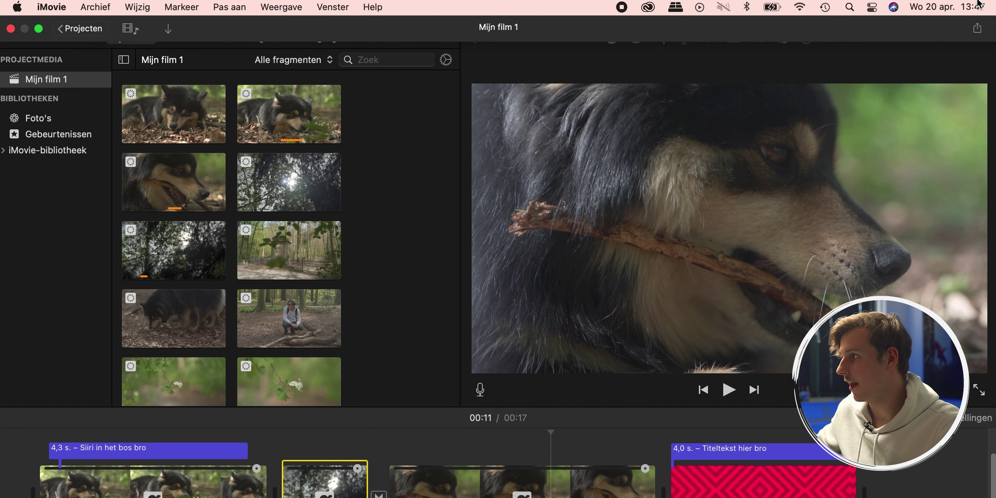
mouse_move(850, 39)
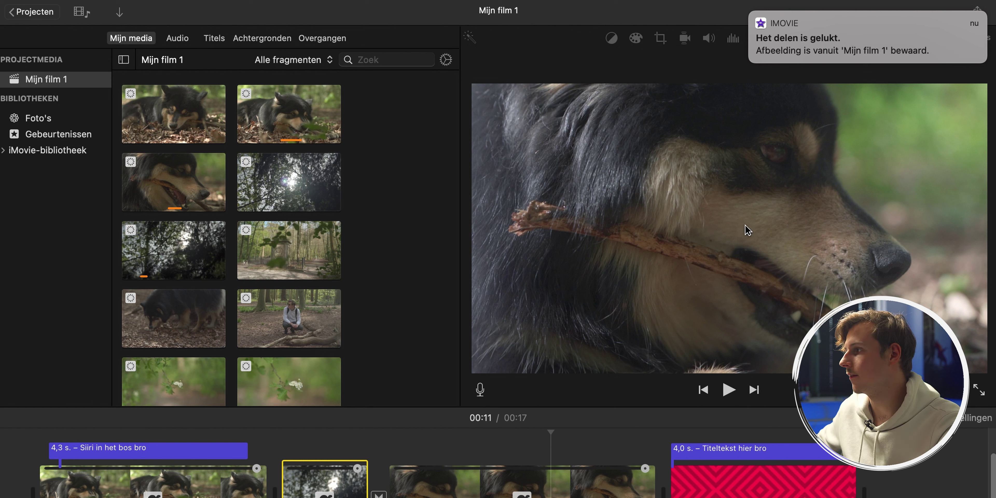
click(752, 15)
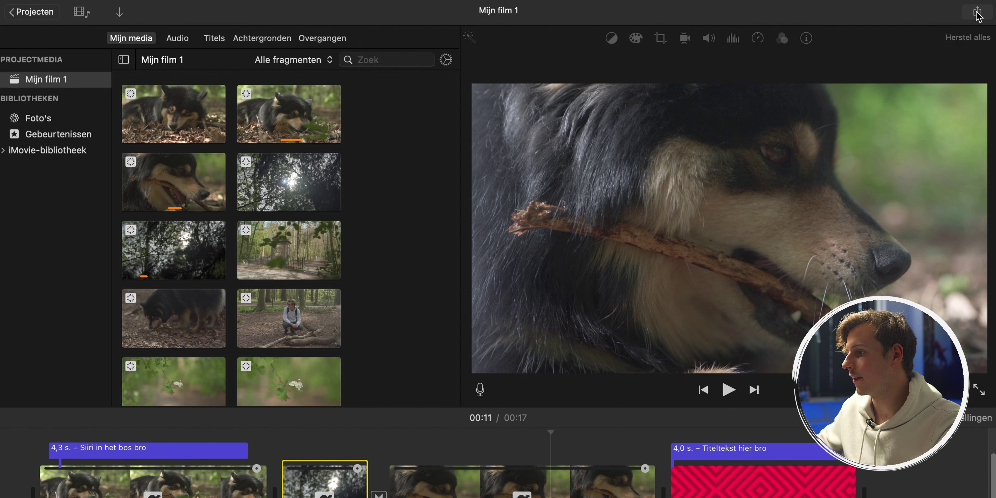
Set up a file export of the film with the title "Siiri in het bos bro".
click(977, 12)
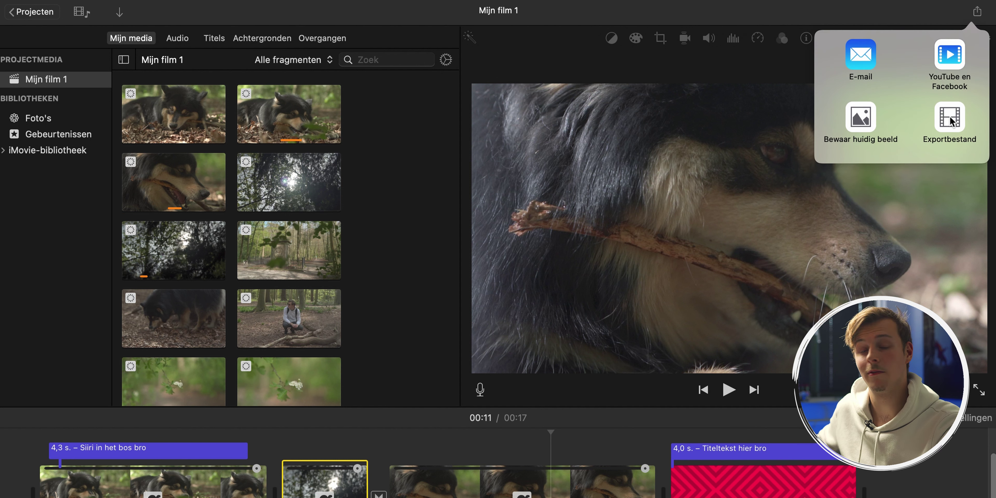
click(950, 117)
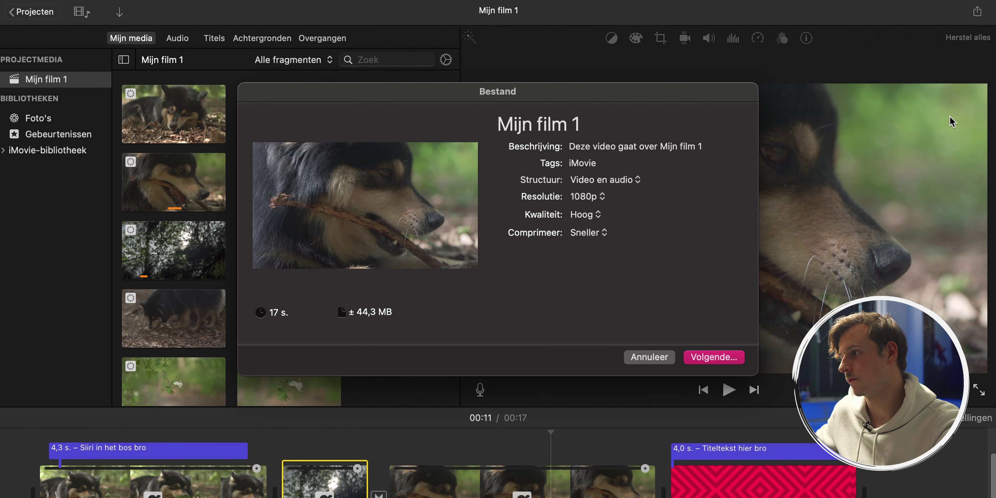
triple_click(556, 126)
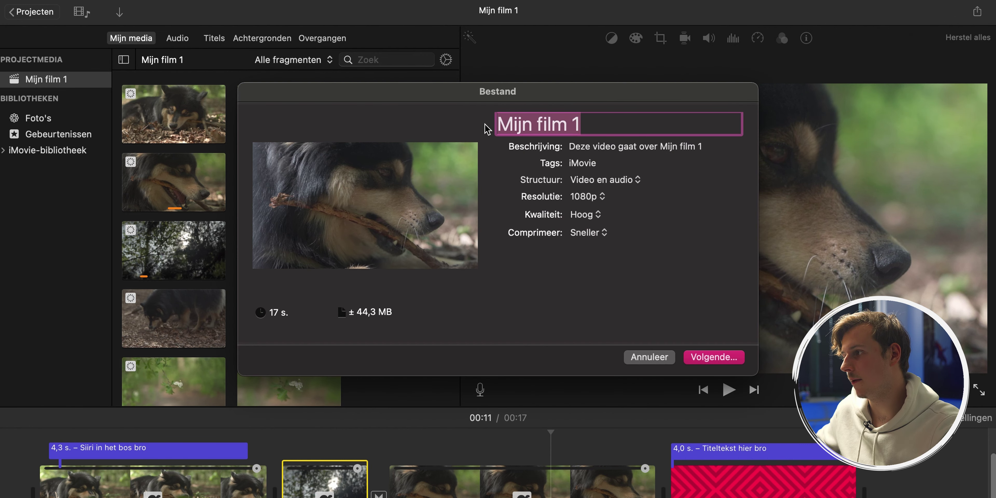
text(Siiri in)
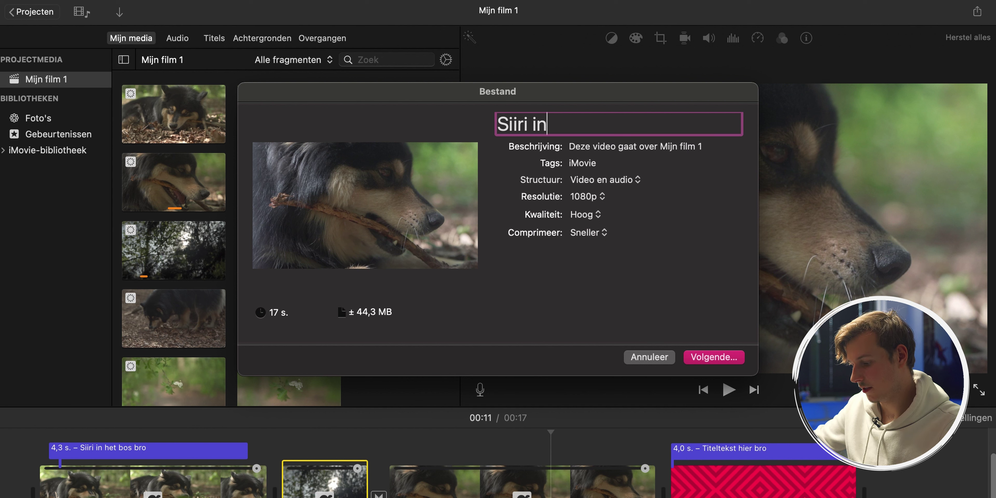
text( het bos bro)
Set the export description to "Deze video gaat over Siiri in het bos bro" and the tags to "iMovie en Siiri bro".
click(671, 147)
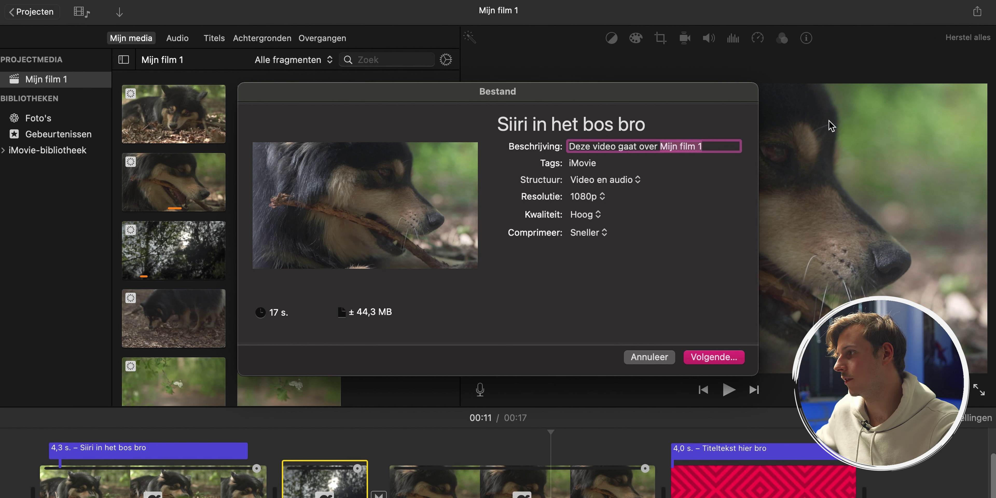
text(siiri i)
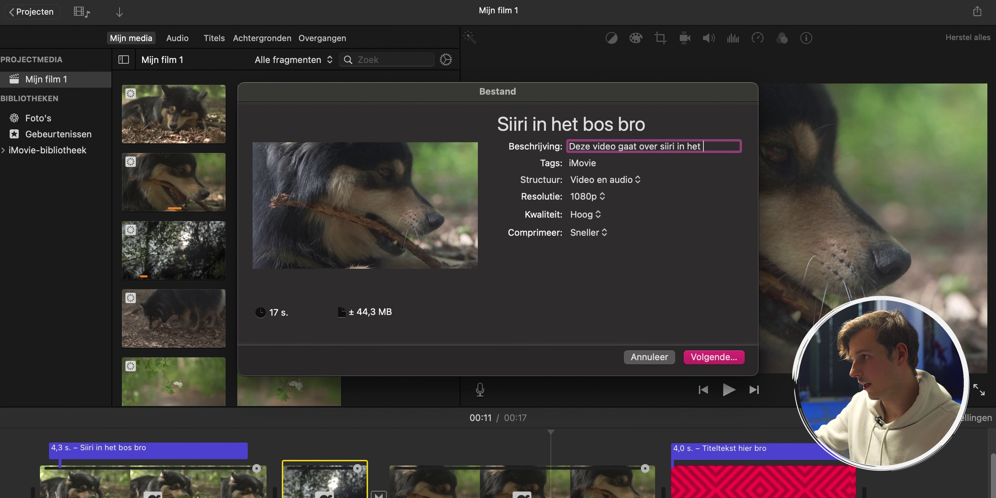
click(609, 162)
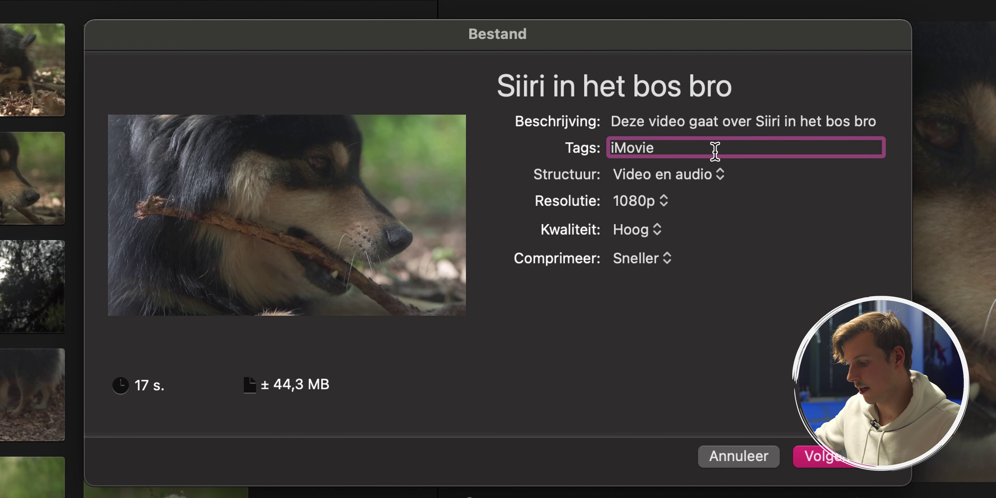
text(iMovie en Siiri bro)
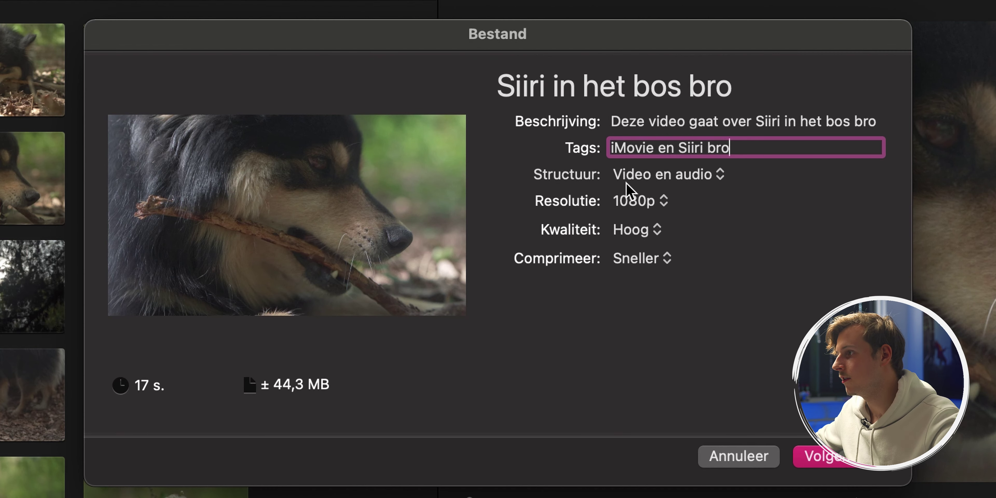
Try the Alleen audio export structure, look through its file types, and return the structure to Video en audio.
click(629, 174)
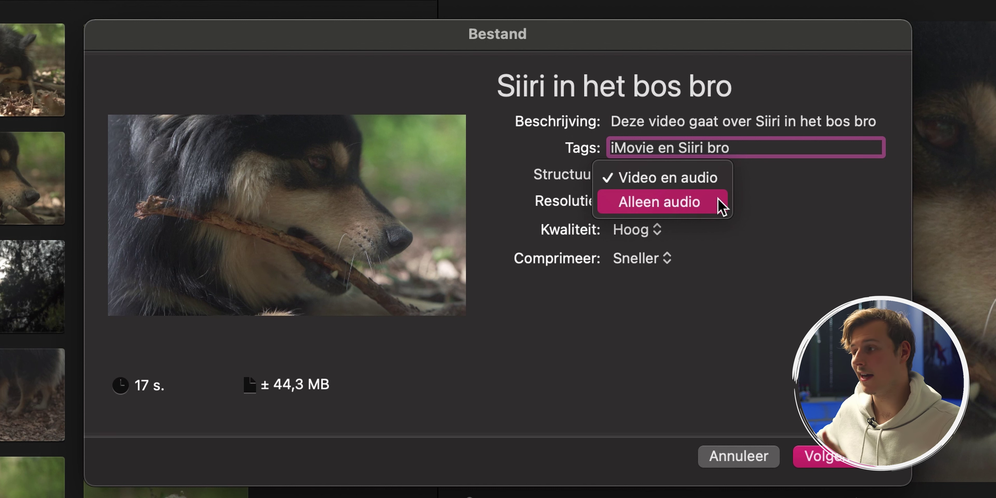
click(691, 201)
click(679, 180)
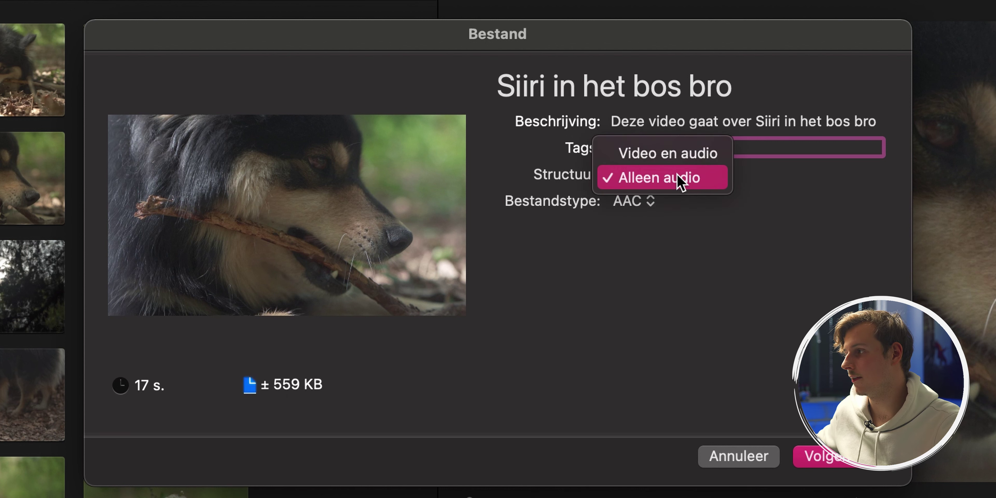
click(681, 219)
click(638, 201)
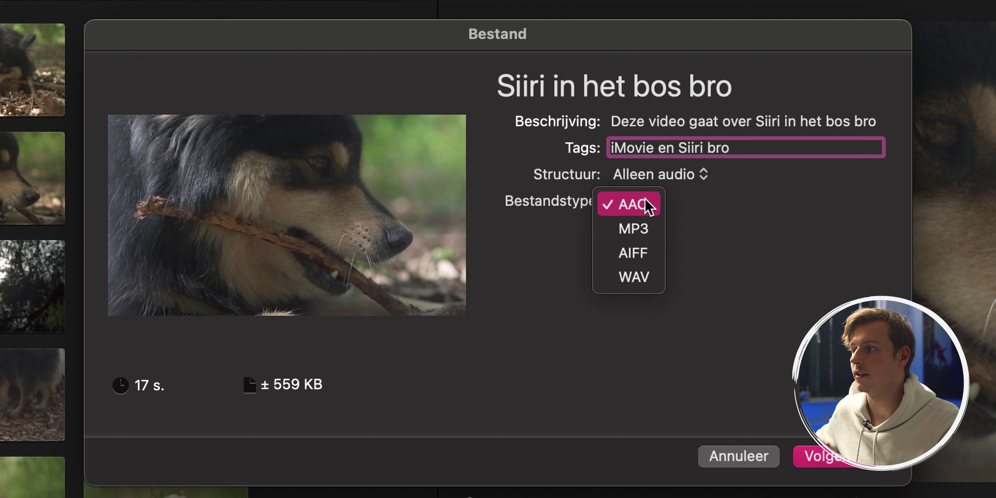
click(707, 242)
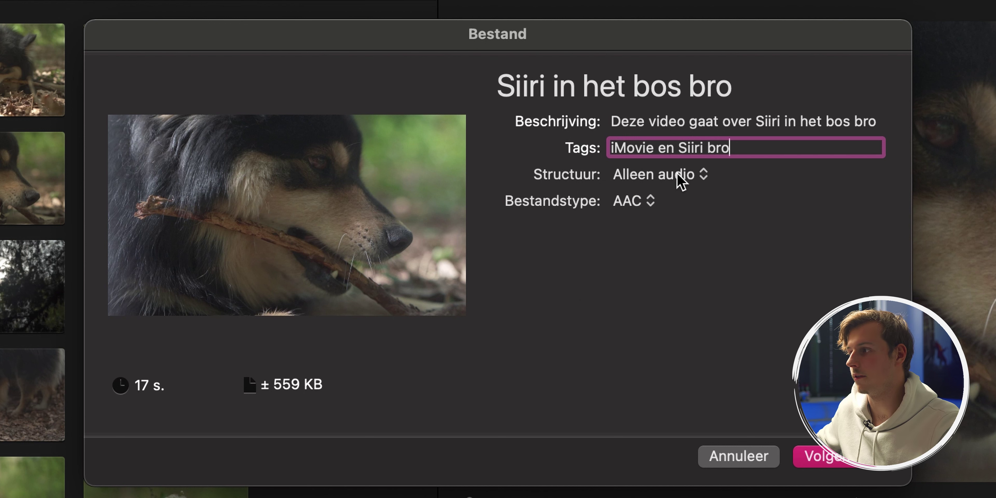
click(659, 173)
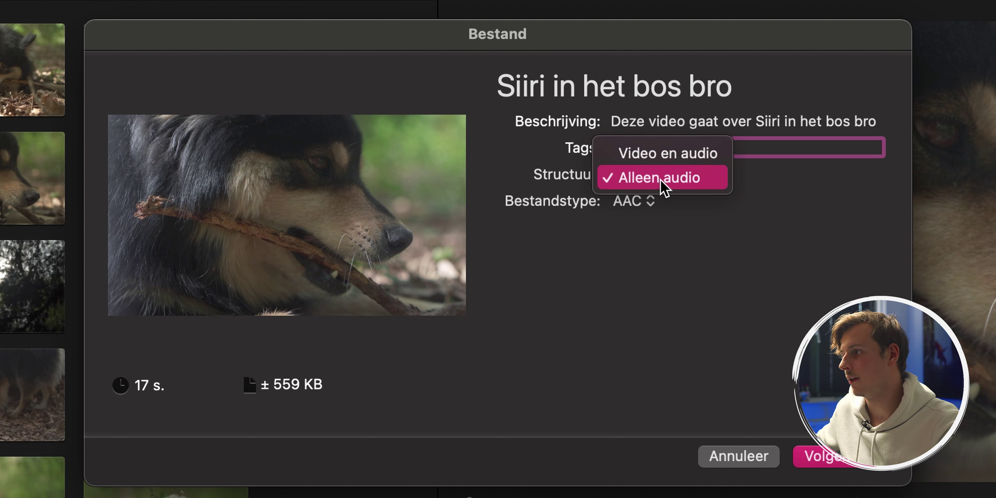
click(676, 153)
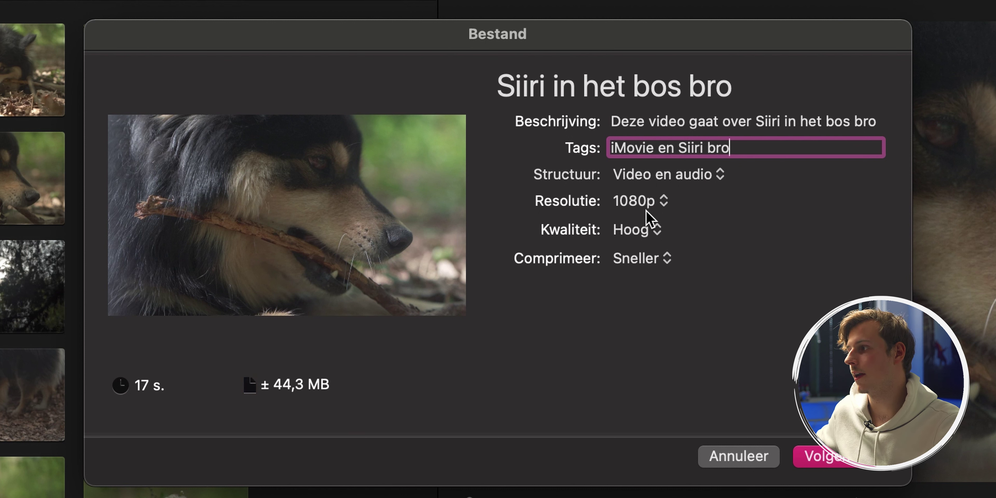
View the export resolution options, then try Aangepast quality at 26,667 Mbps and return the quality to Hoog.
click(649, 207)
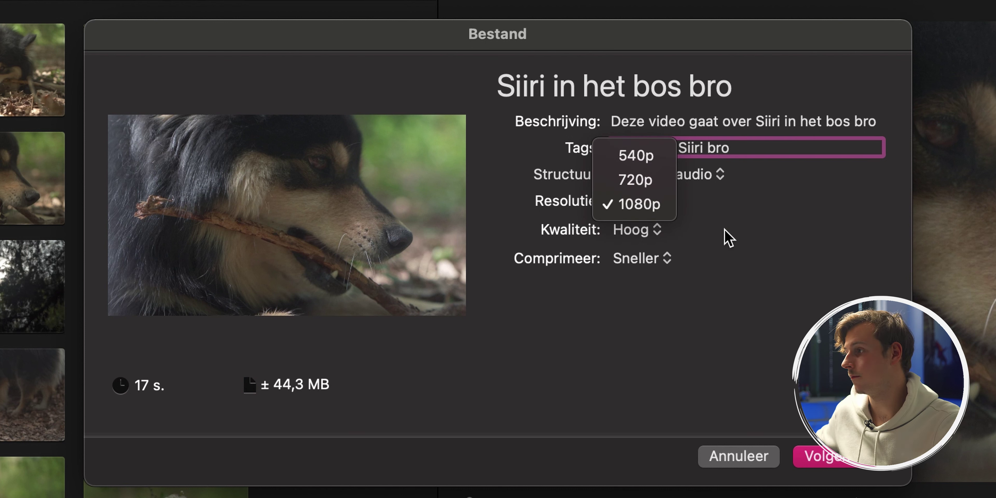
click(728, 237)
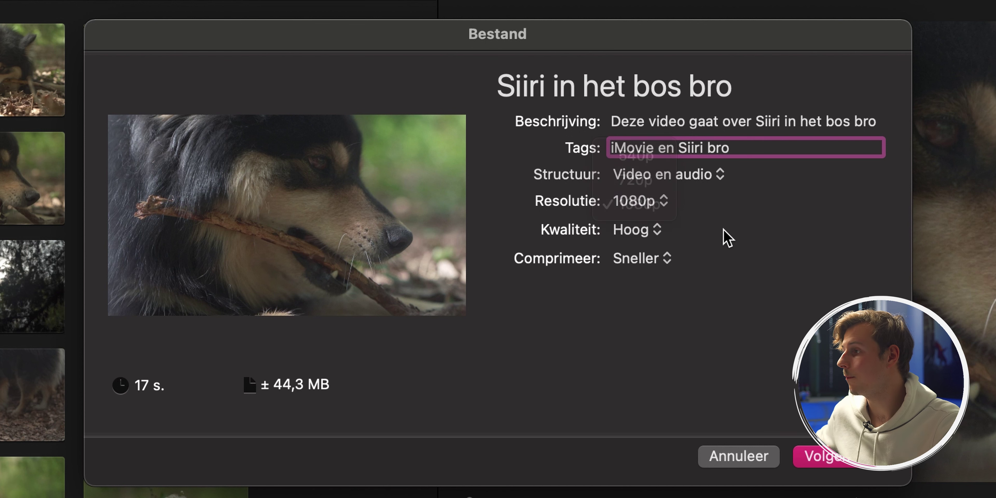
click(641, 231)
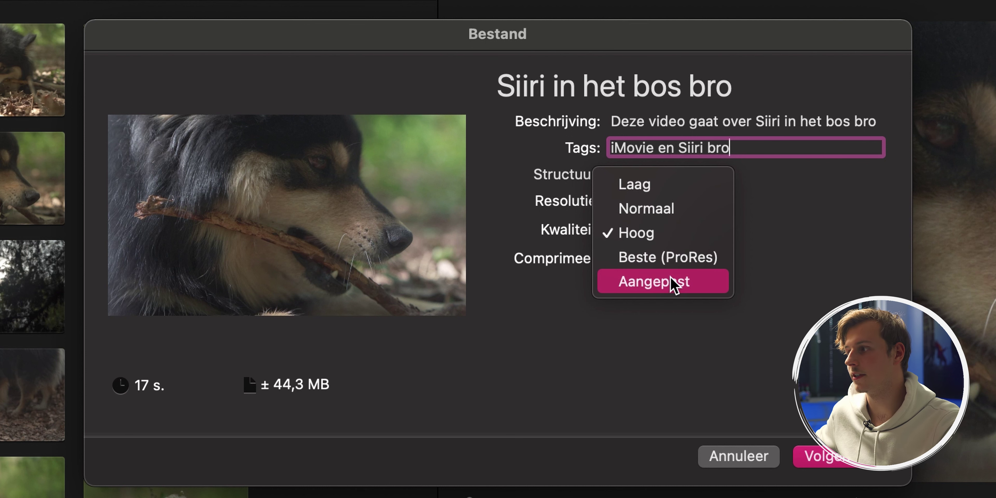
click(673, 293)
drag(750, 257, 909, 265)
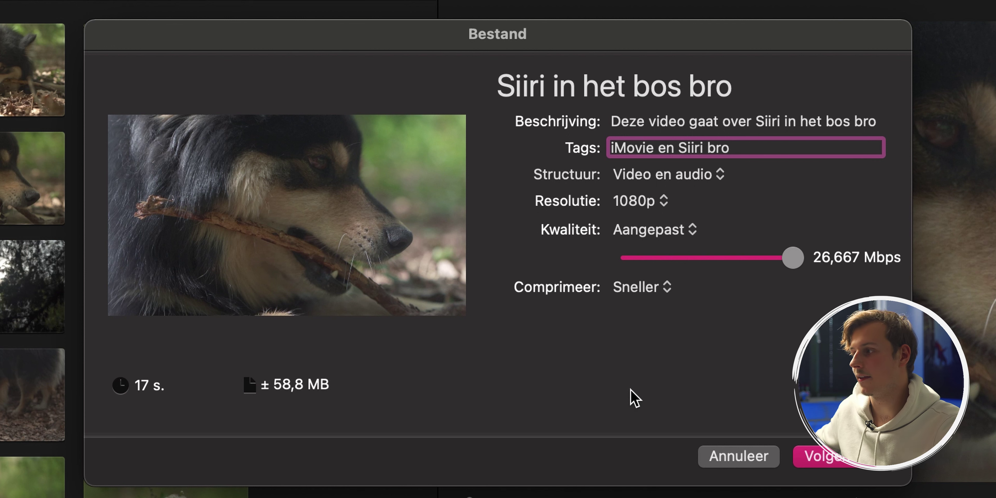
click(630, 229)
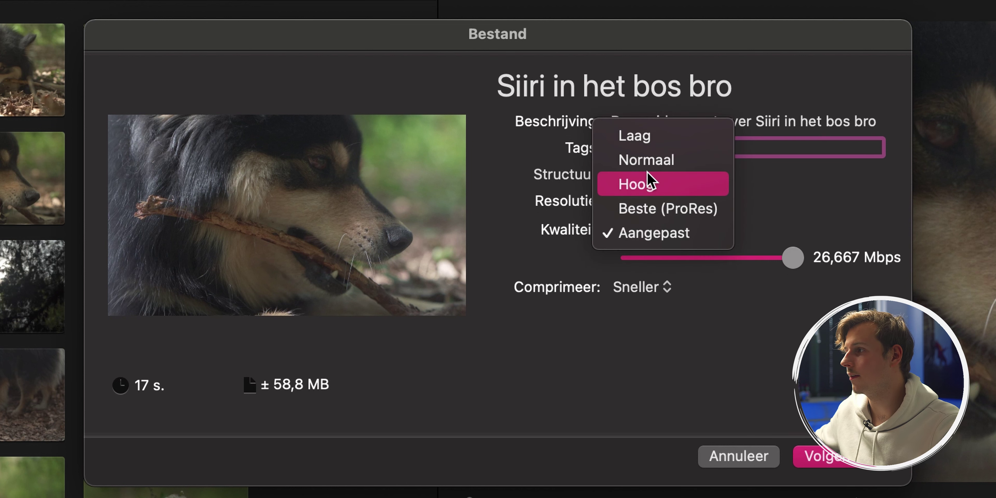
click(647, 181)
Try the Beste (ProRes) export quality and switch back to Hoog.
click(644, 223)
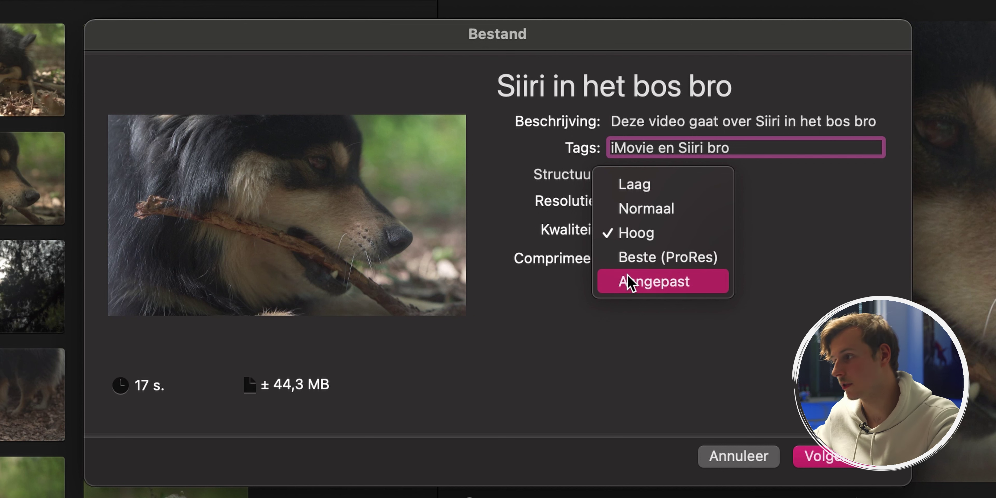
click(635, 247)
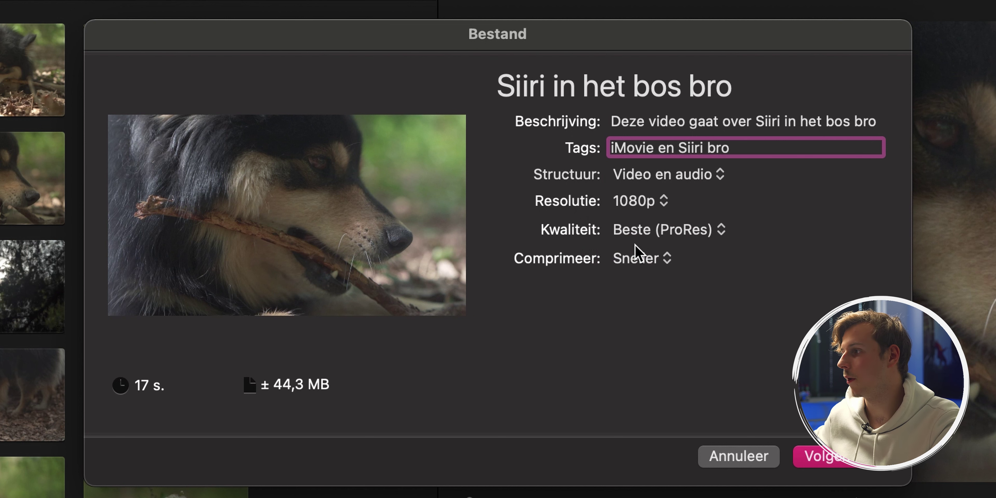
click(643, 231)
click(641, 209)
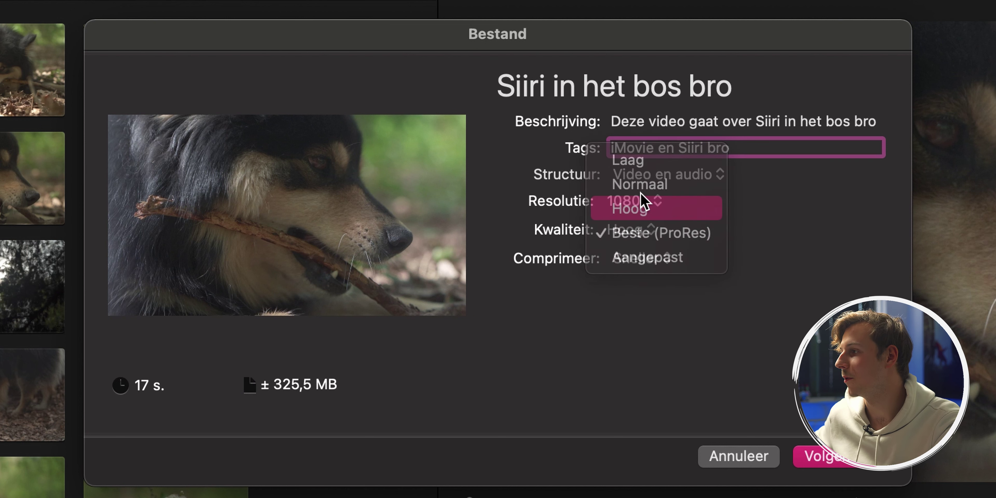
Keep the compression at Sneller and save the exported film as "Siiri in het bos bro" in Bureaublad — iCloud.
click(653, 259)
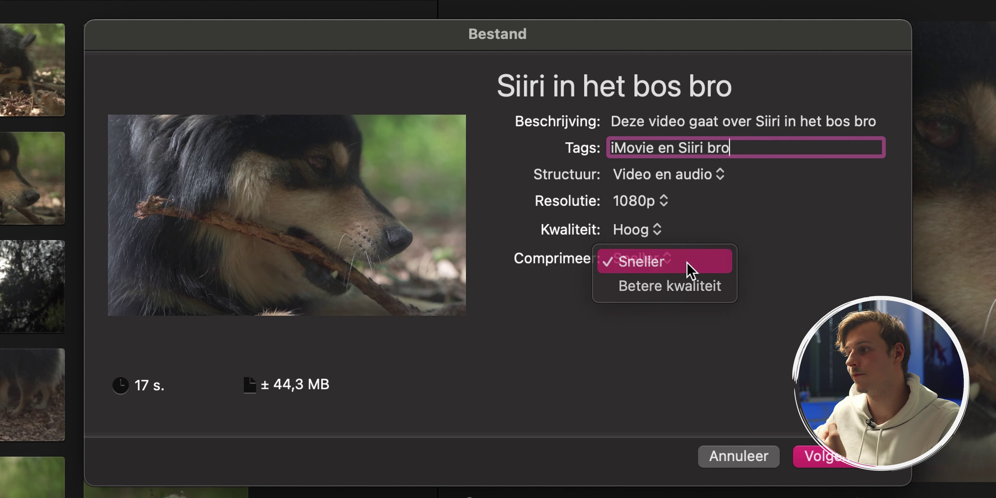
click(690, 267)
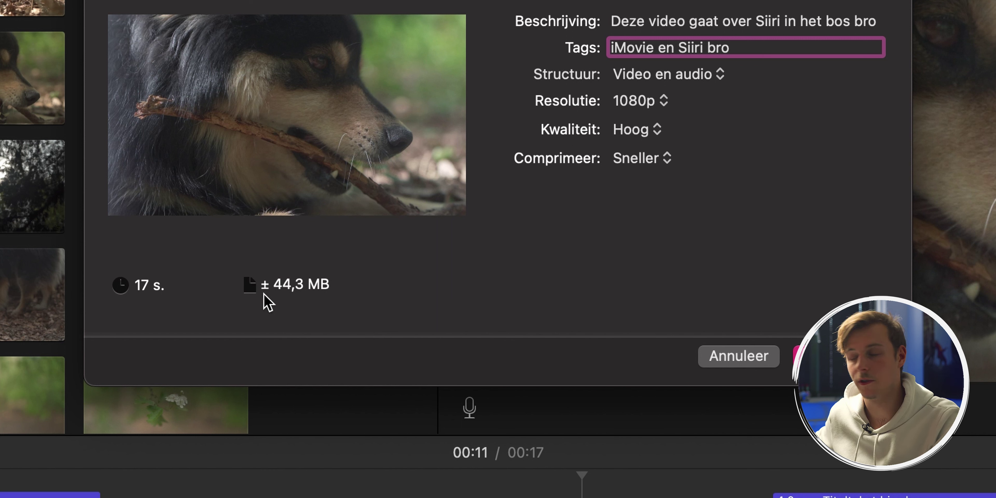
click(806, 356)
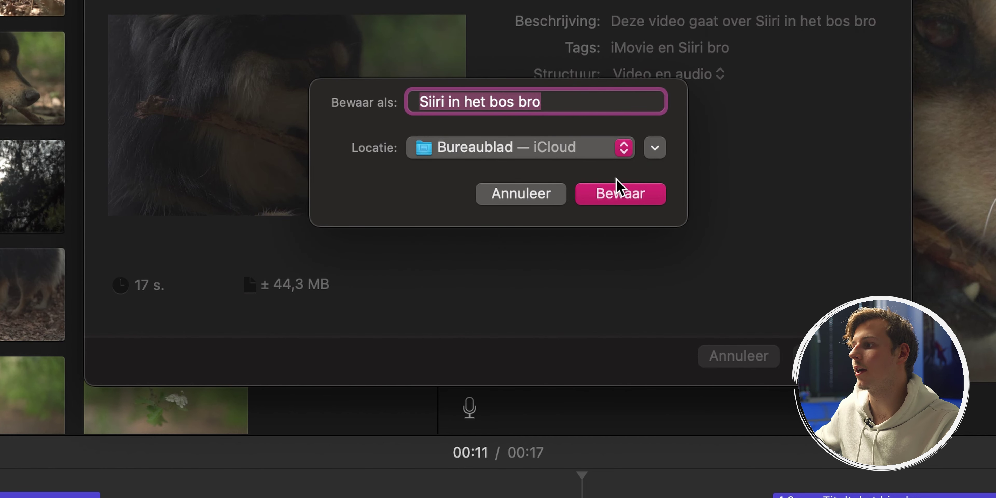
click(634, 193)
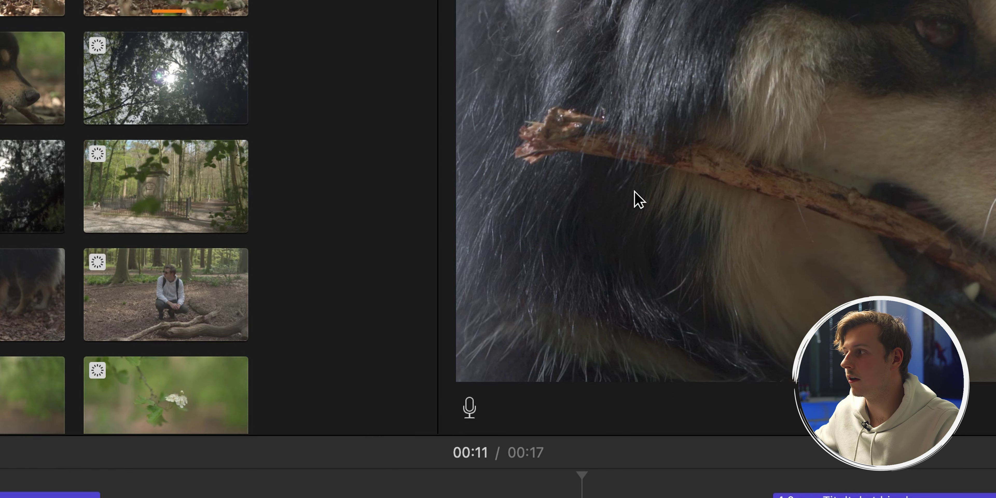